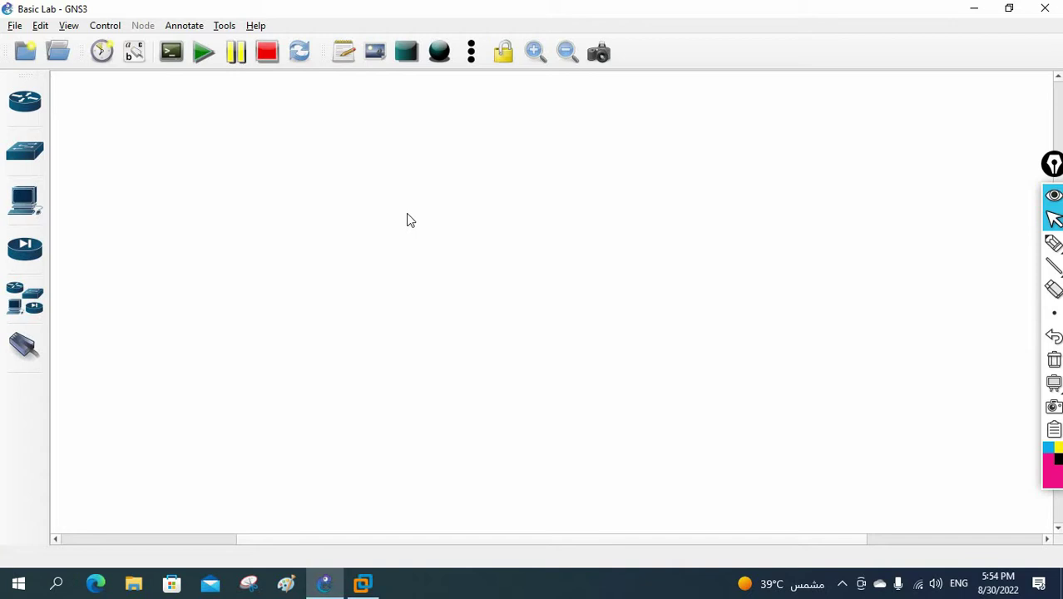
- Place a Cisco IOSvL2 15.2(4.0.55)E switch in the workspace and two VPCS nodes below it on the DESKTOP-NOE41S1 server
click(32, 165)
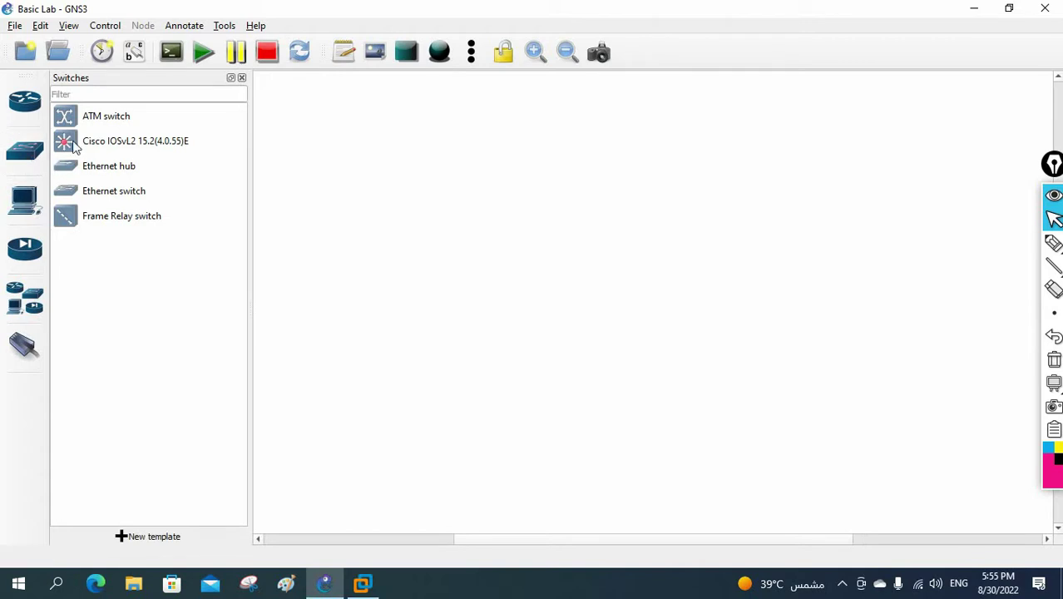
drag(74, 145, 456, 173)
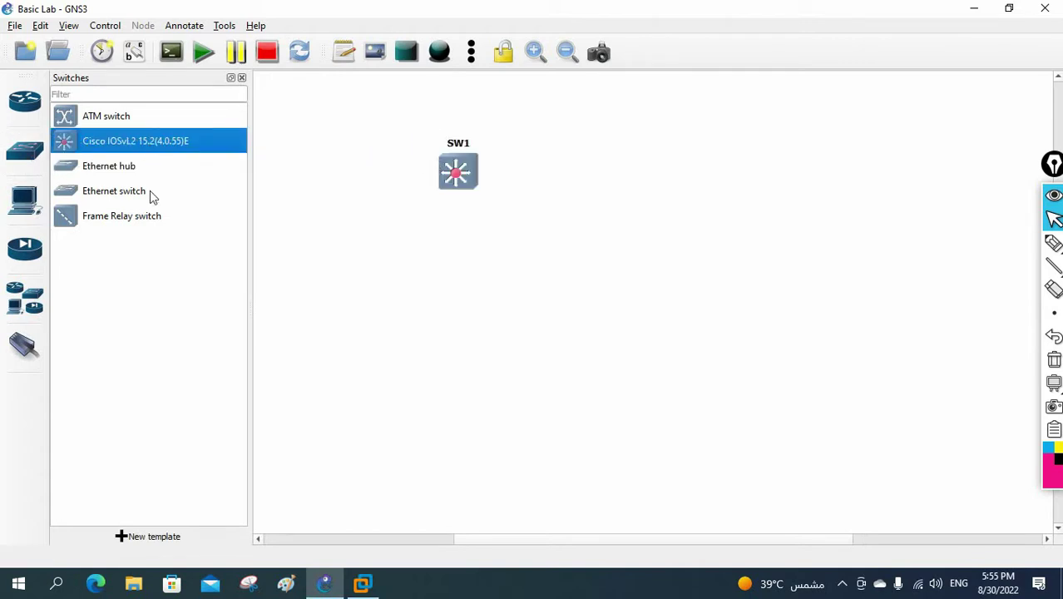
click(26, 208)
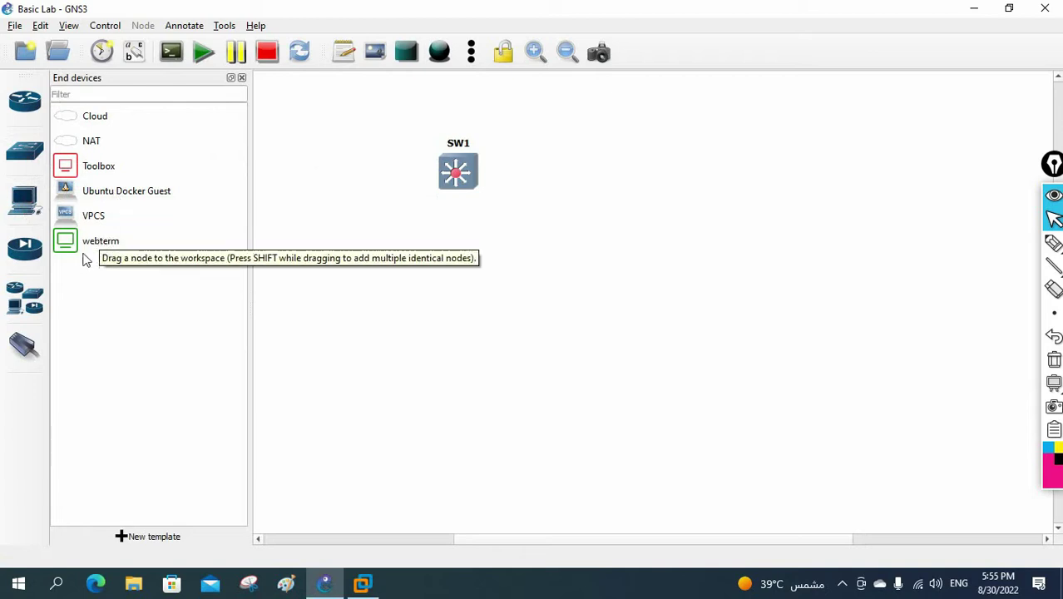
click(27, 208)
click(28, 208)
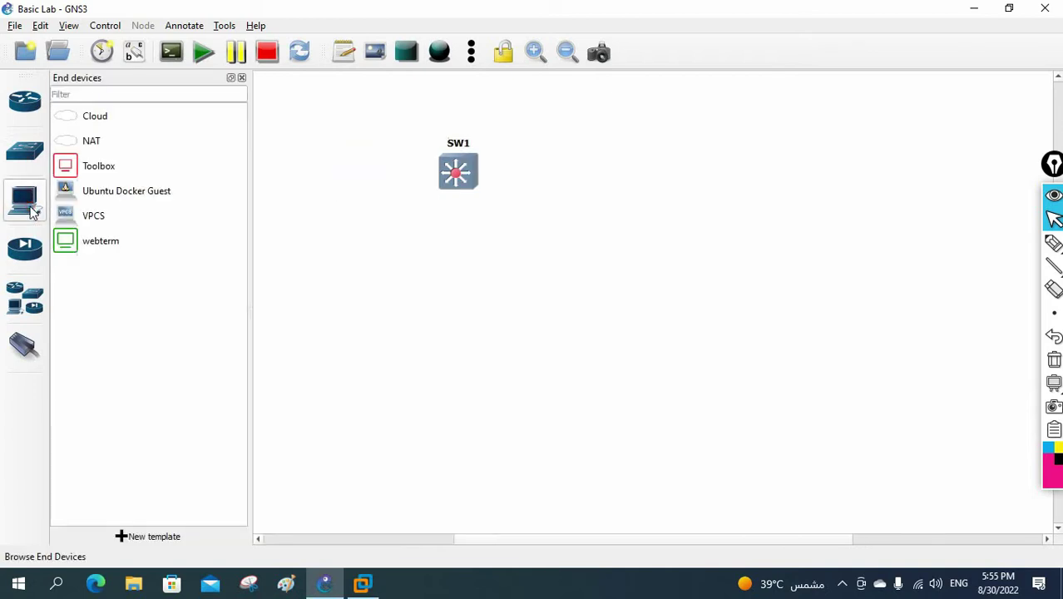
drag(95, 215, 381, 306)
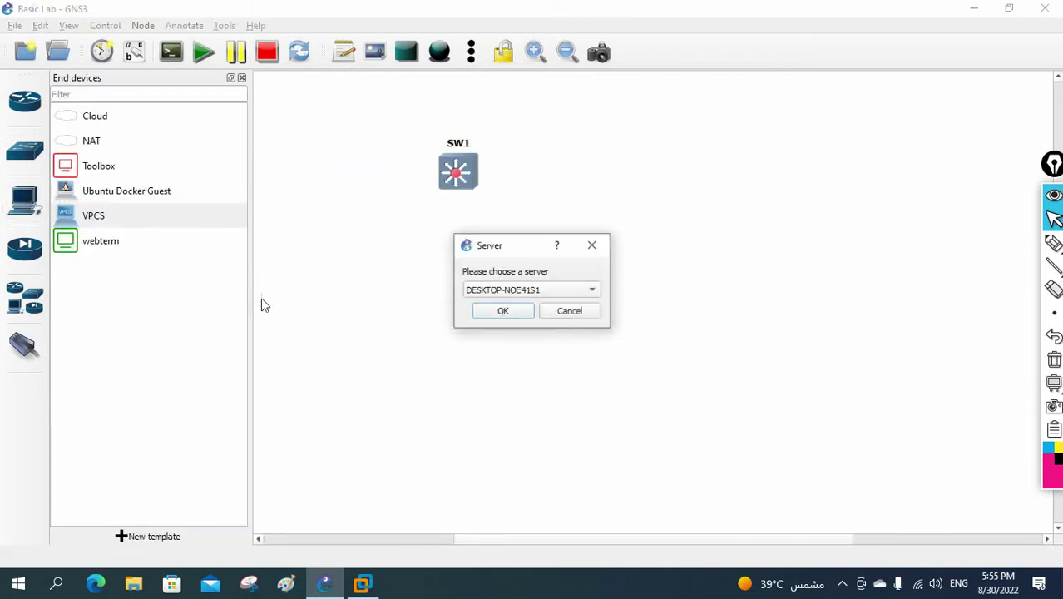
click(503, 311)
drag(78, 209, 558, 324)
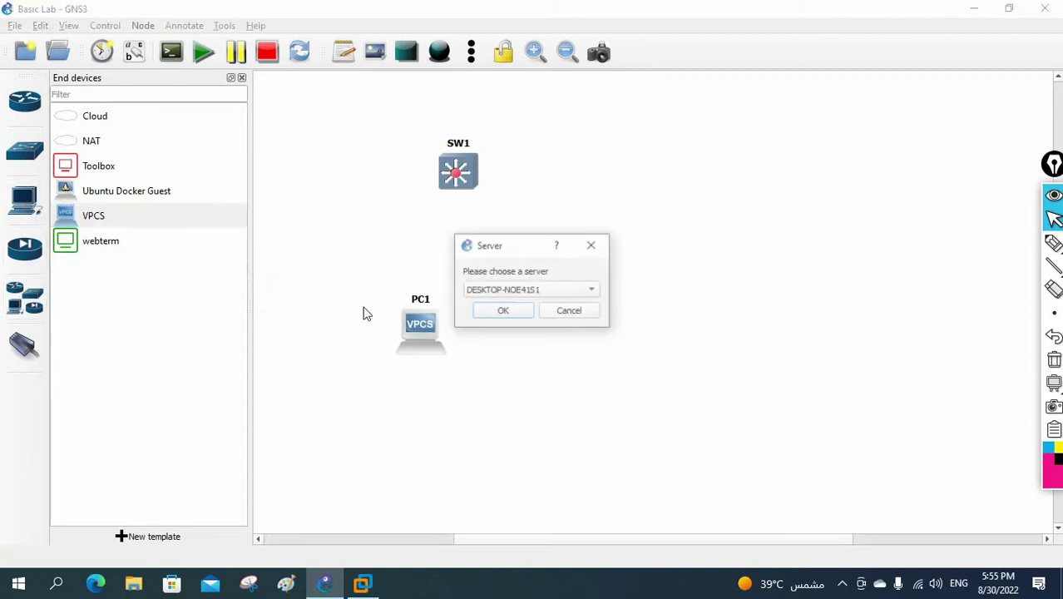
click(510, 311)
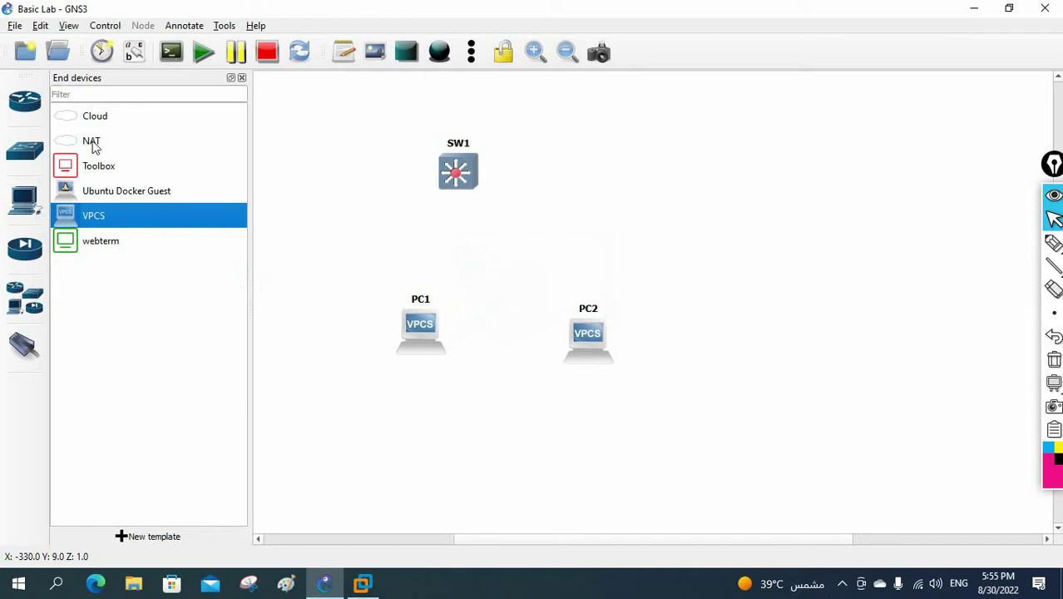
- Place a c3725 router to the upper right of SW1 and spread PC1 and PC2 apart below the switch
click(27, 100)
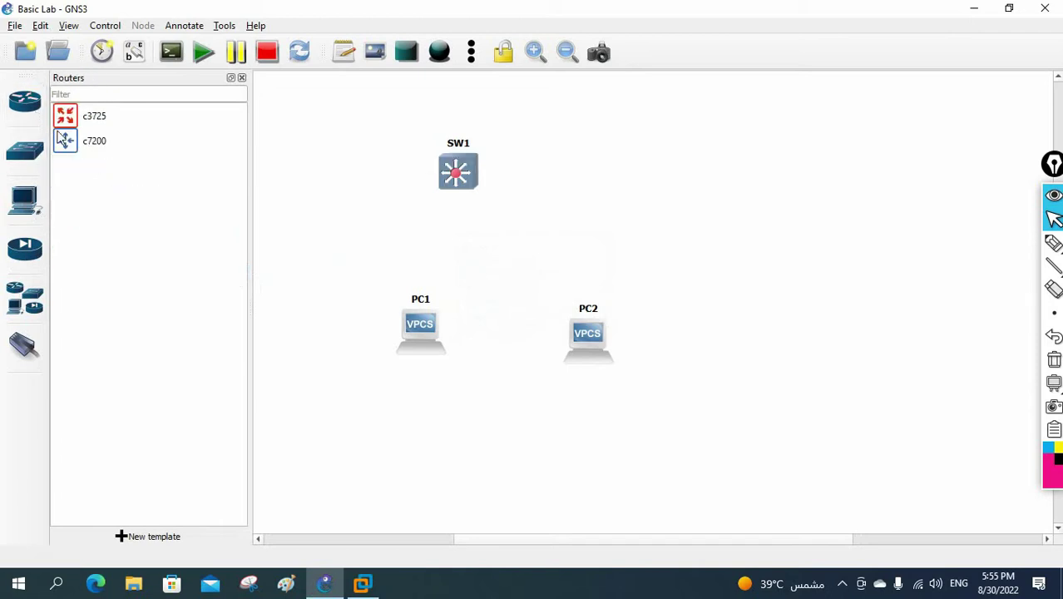
drag(81, 120, 642, 138)
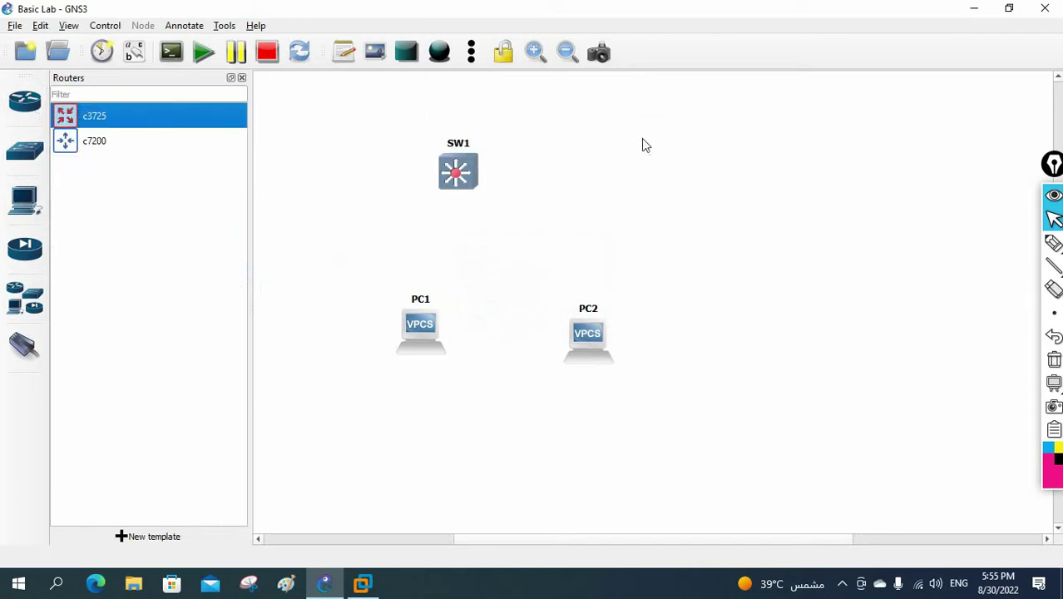
click(242, 77)
drag(574, 165, 548, 141)
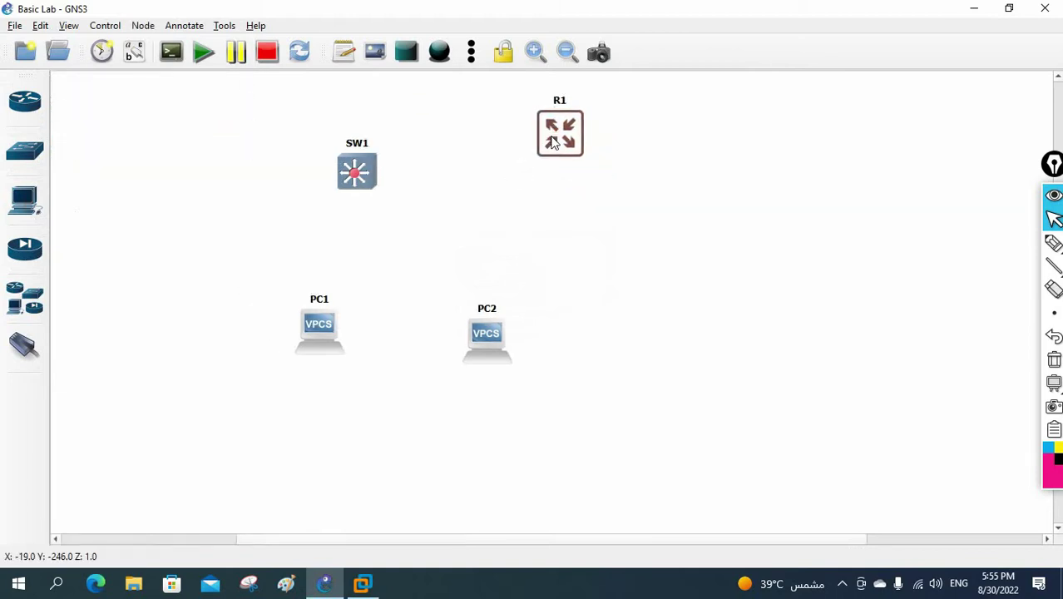
drag(309, 326, 220, 311)
drag(495, 341, 437, 313)
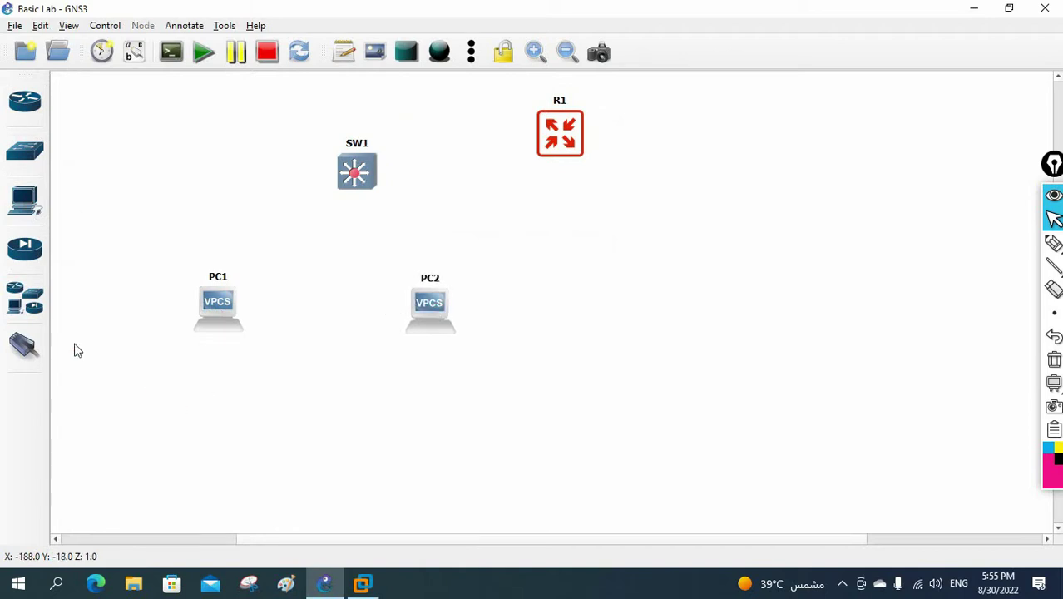
- Link PC1's Ethernet0 to port Gi0/0 on SW1
click(27, 347)
click(227, 296)
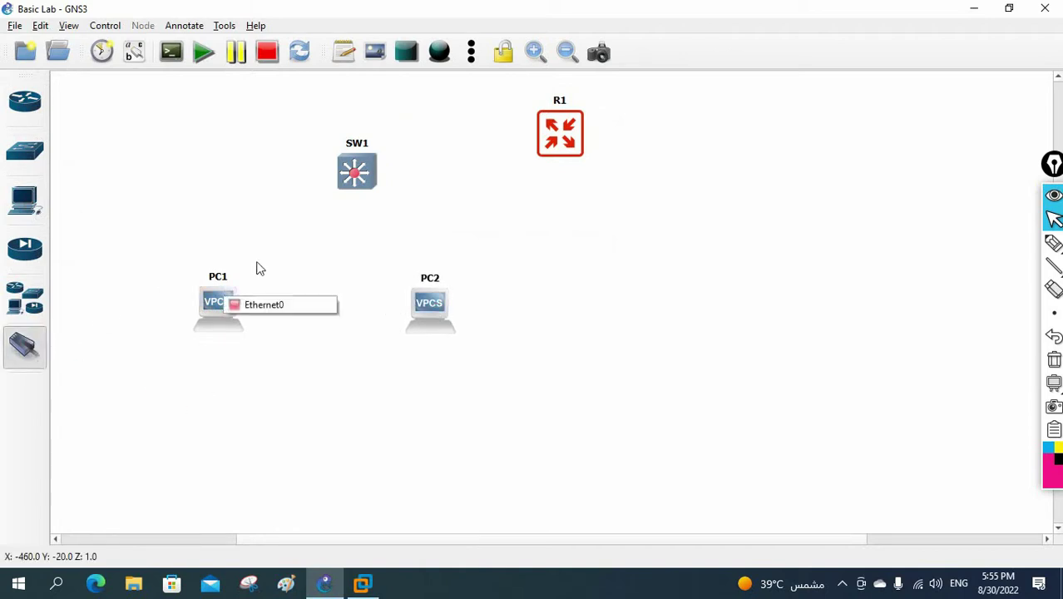
click(279, 304)
click(348, 173)
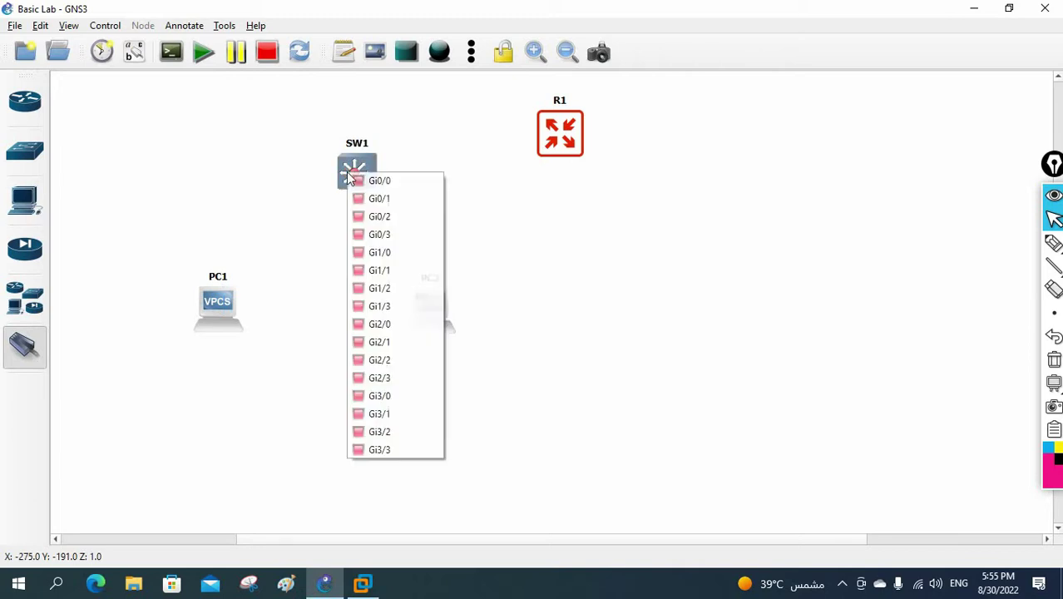
click(371, 180)
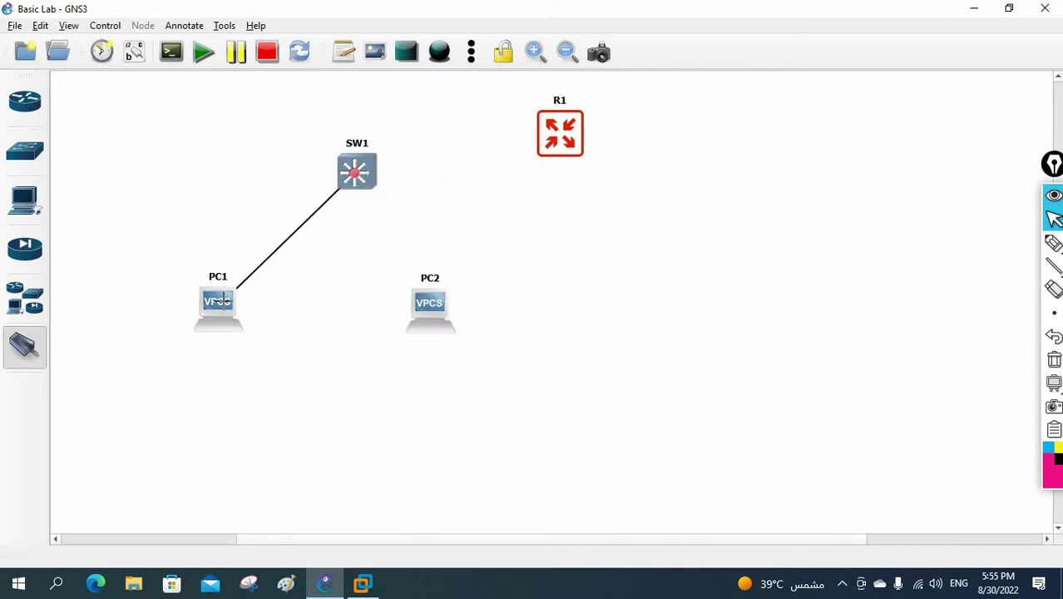
click(226, 306)
click(241, 307)
- Link PC2's Ethernet0 to port Gi0/1 on SW1
click(440, 308)
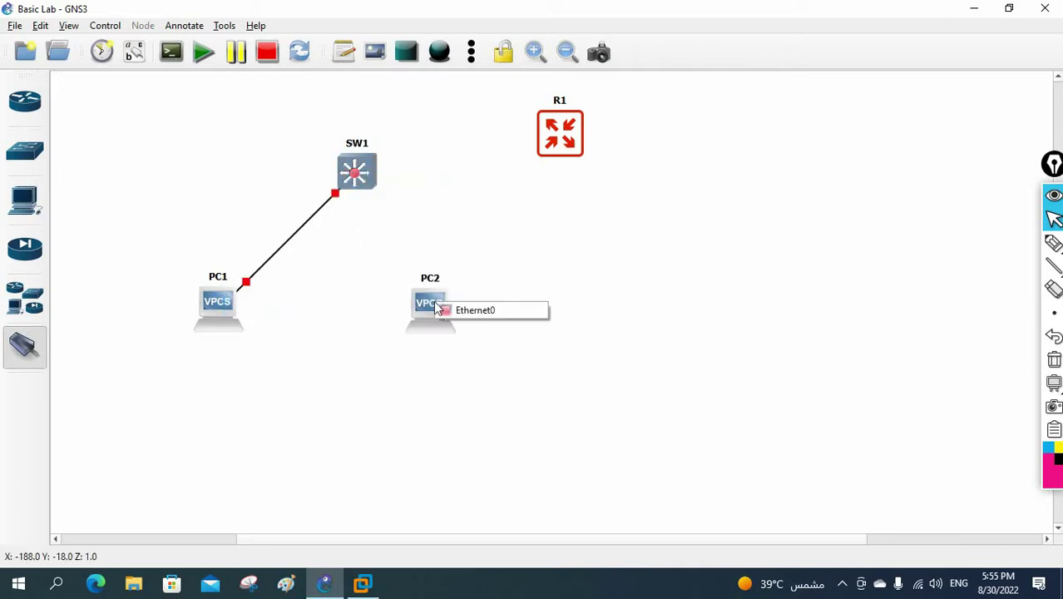
click(447, 311)
click(360, 169)
click(380, 193)
- Link SW1's port Gi0/2 to FastEthernet0/0 on R1 and finish adding links
click(357, 171)
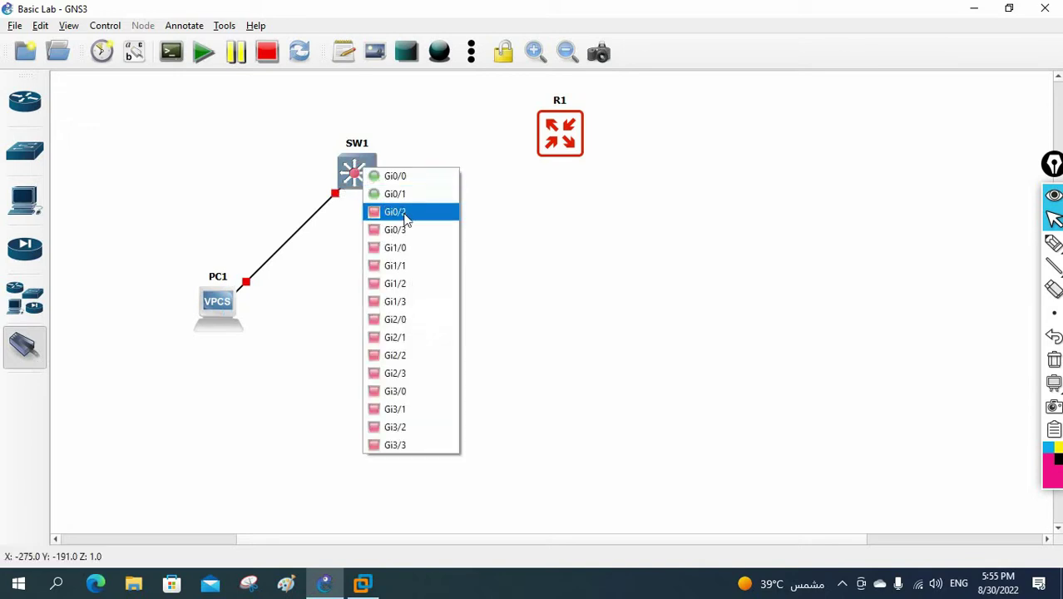
click(393, 211)
click(556, 143)
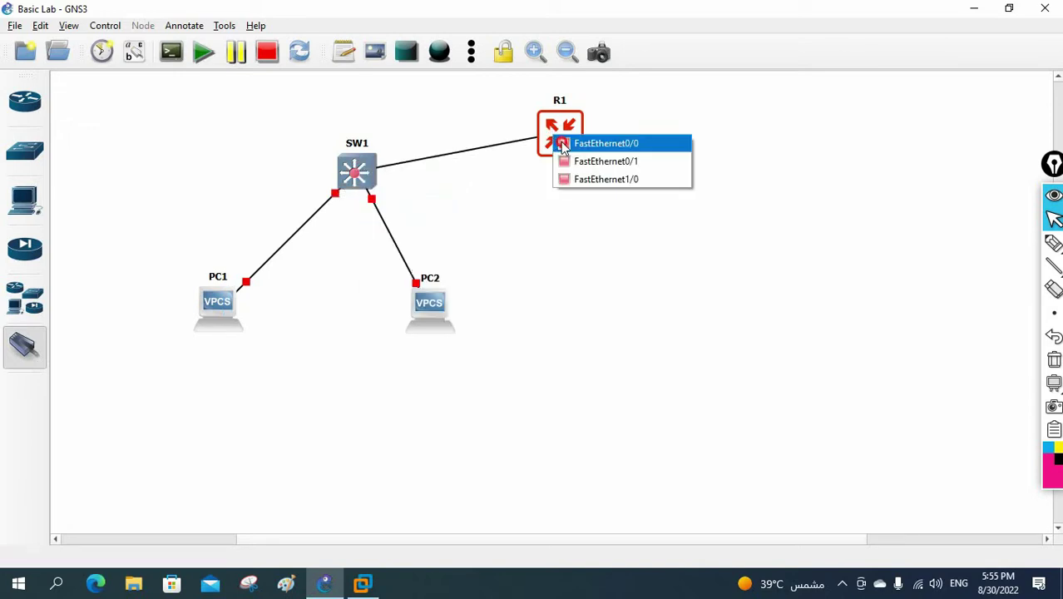
click(562, 144)
click(23, 353)
- Move R1 down to be roughly level with SW1 and start all devices in the topology
drag(567, 139, 584, 171)
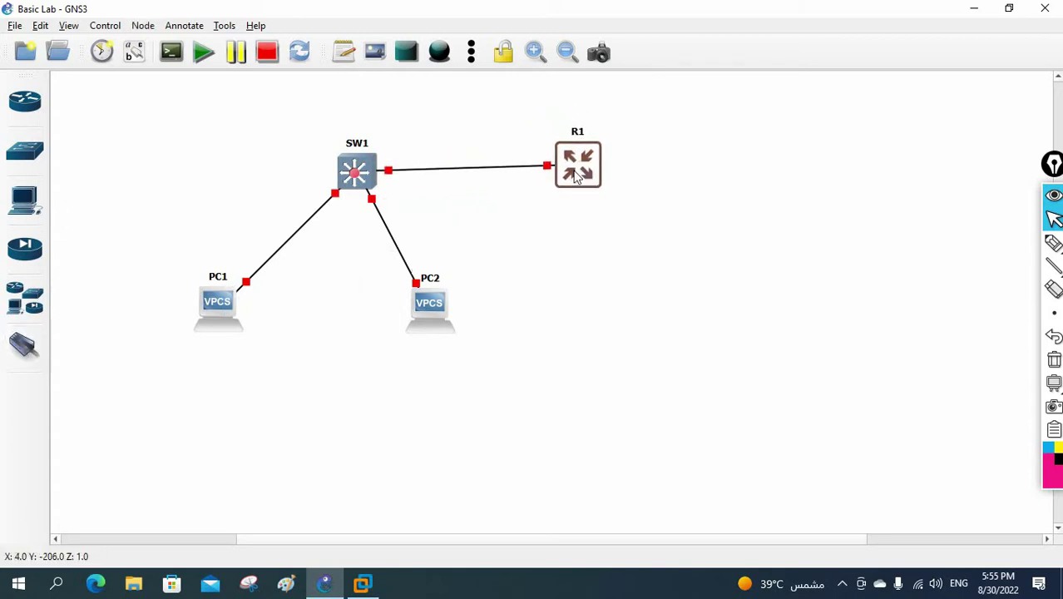
click(205, 54)
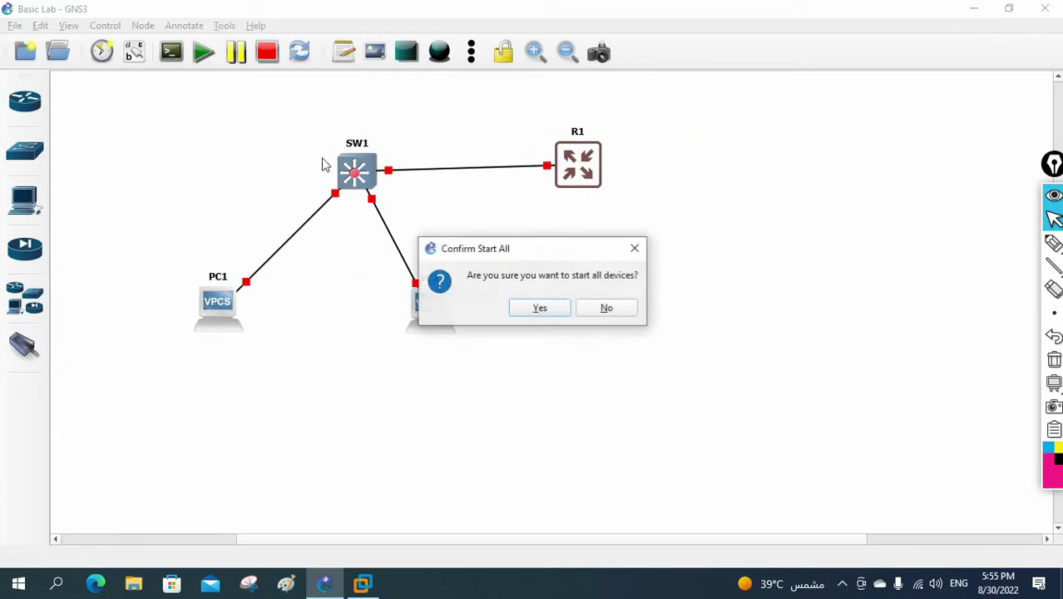
click(558, 310)
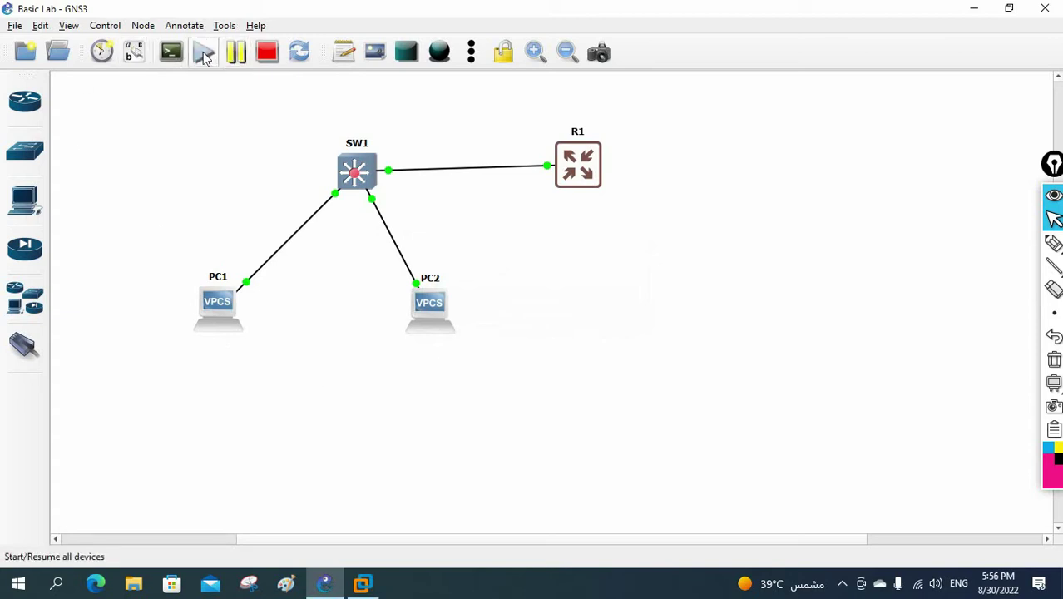
- Show the interface labels and add a text note reading 192.168.1.1 above the link beside R1
click(135, 66)
click(342, 51)
click(495, 138)
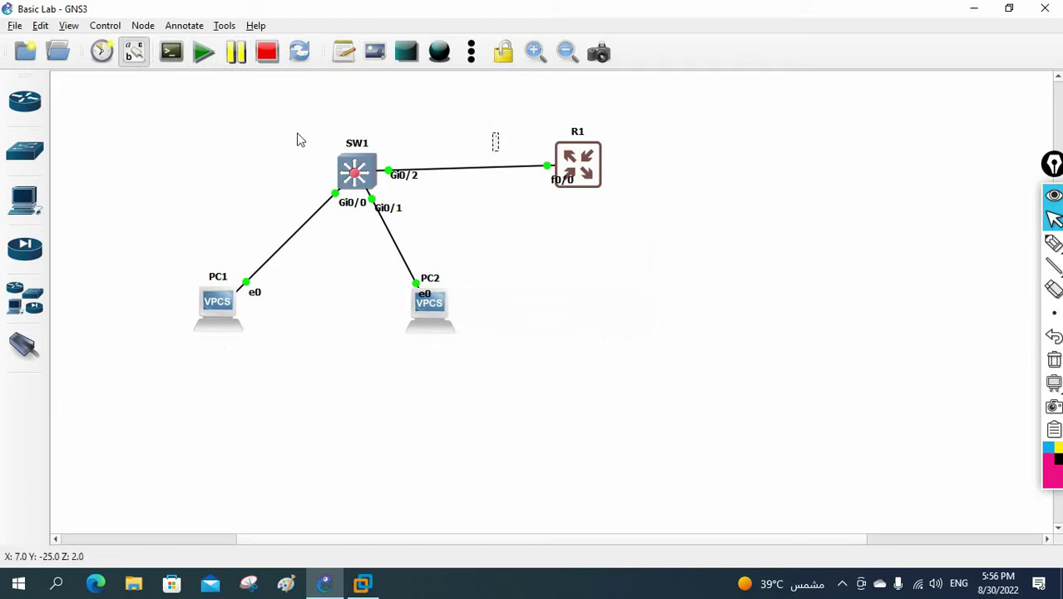
text(192.168)
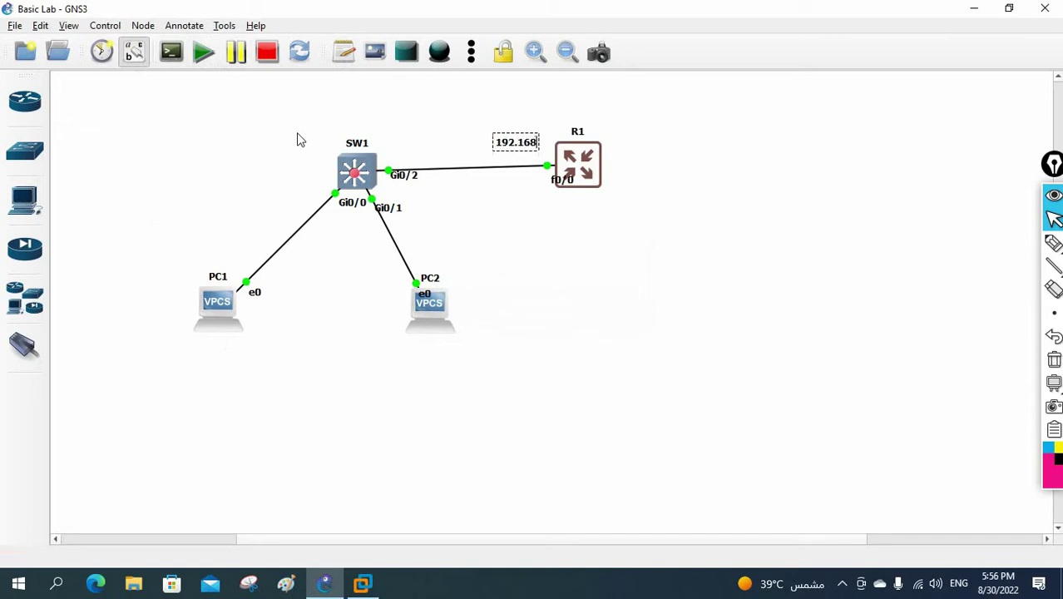
text(.1.1)
click(570, 274)
- Move the f0/0 label clear of R1 to below the link and shift the 192.168.1.1 note slightly away from the router
drag(557, 181, 527, 186)
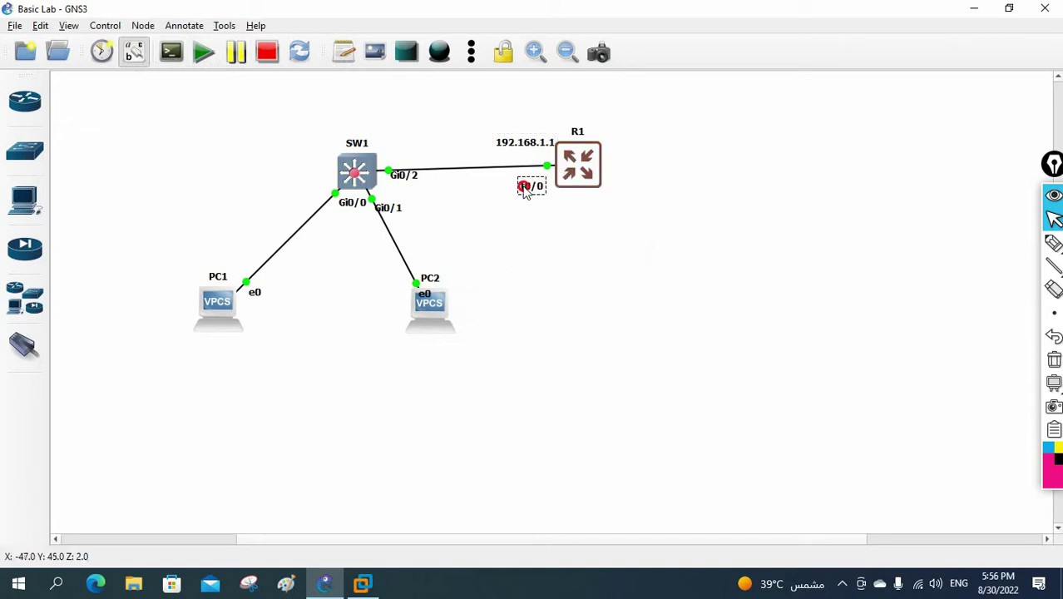
click(512, 142)
mouse_move(513, 146)
mouse_down()
mouse_move(503, 142)
mouse_move(520, 144)
mouse_up()
click(532, 187)
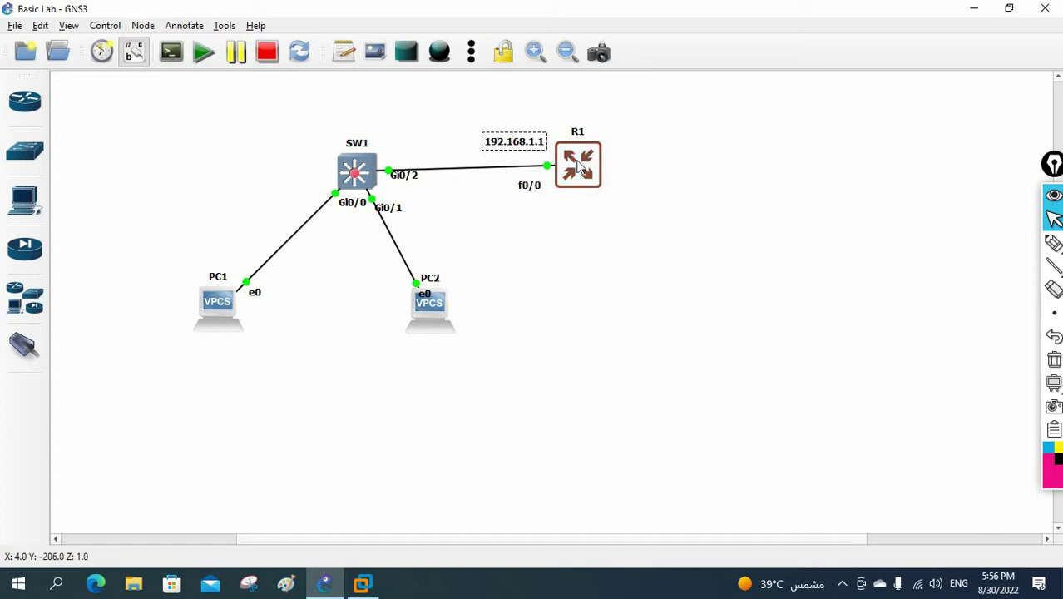
- Shift PC2 and PC1 slightly to the right below the switch
mouse_move(580, 166)
drag(434, 311, 455, 307)
drag(210, 315, 226, 319)
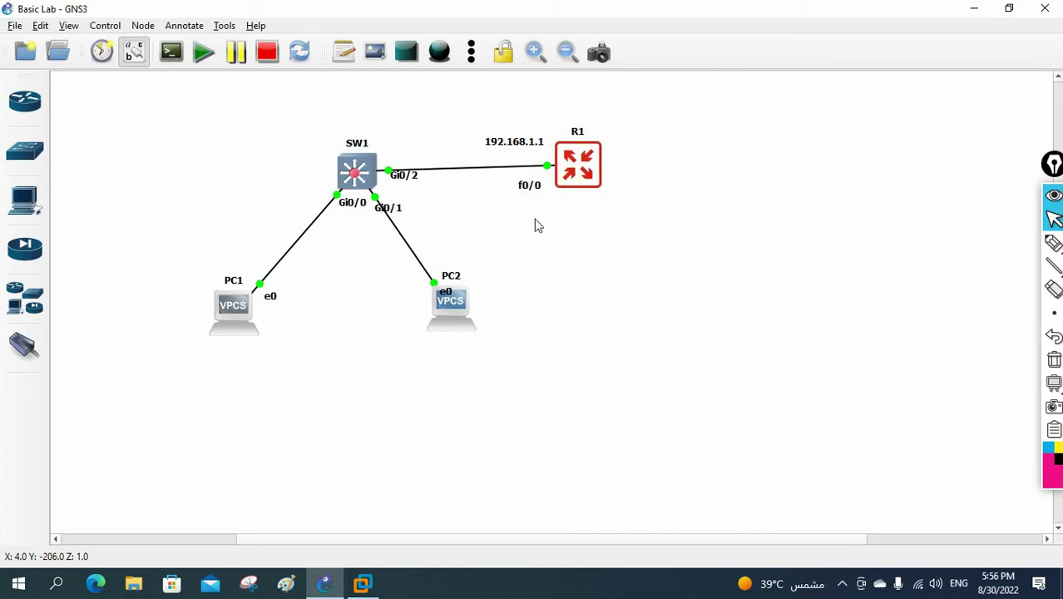
- Open the console of PC1 and try to open the console of PC2
right_click(232, 315)
click(315, 28)
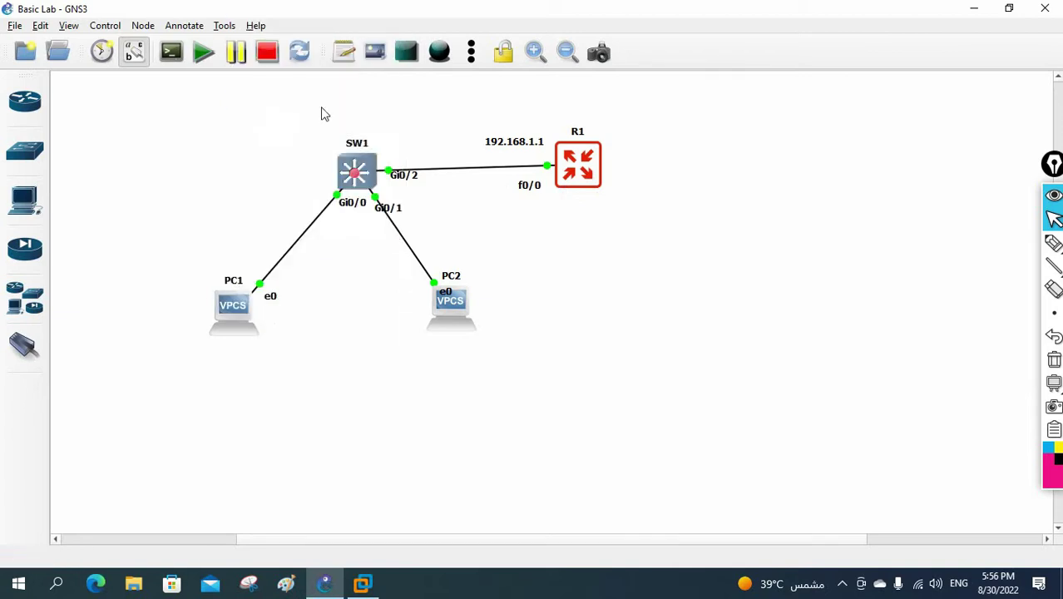
right_click(449, 304)
click(524, 29)
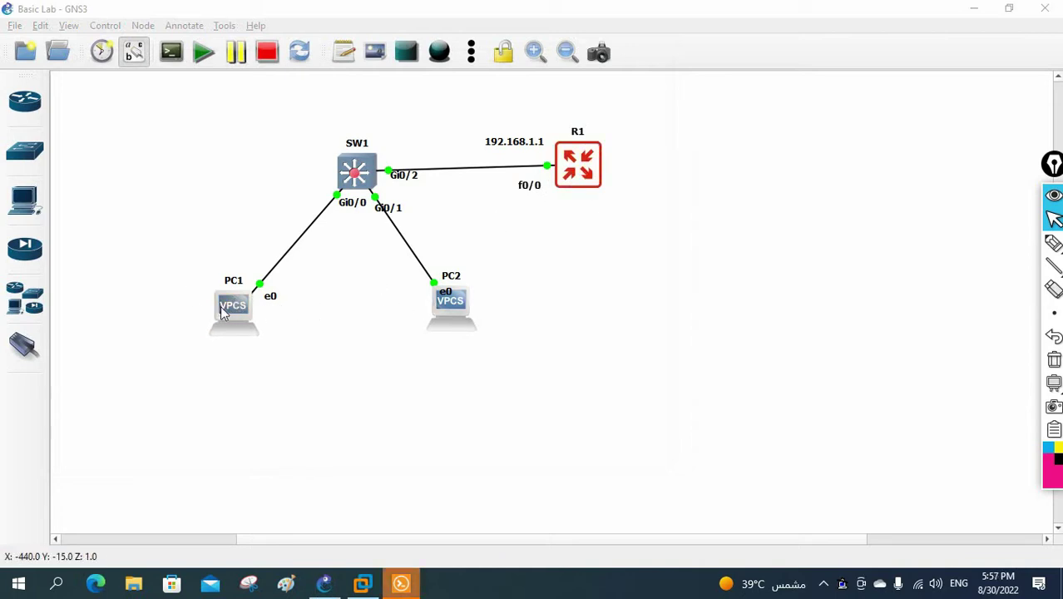
click(25, 199)
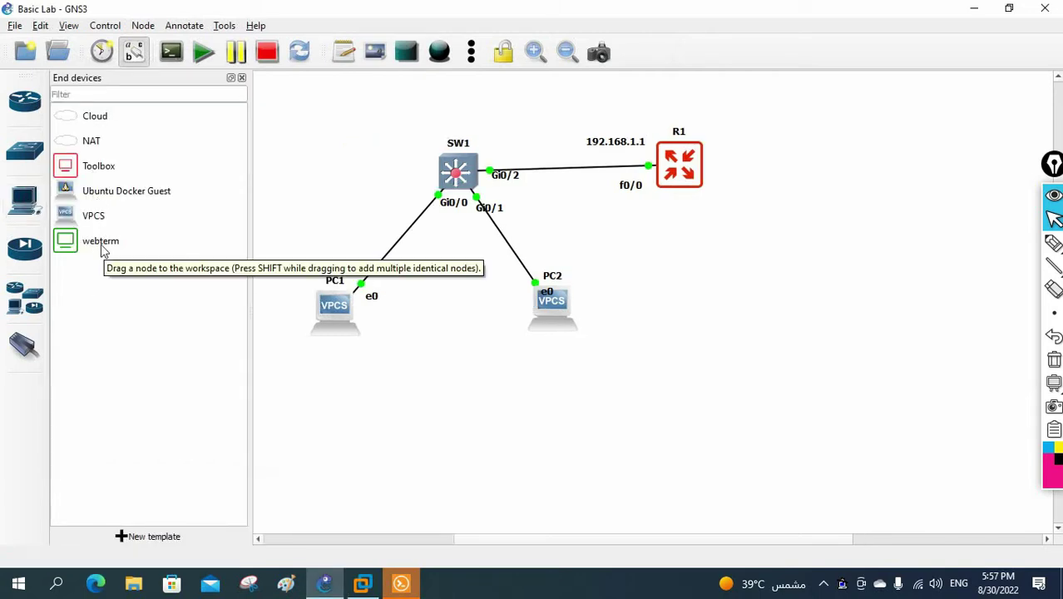
click(242, 79)
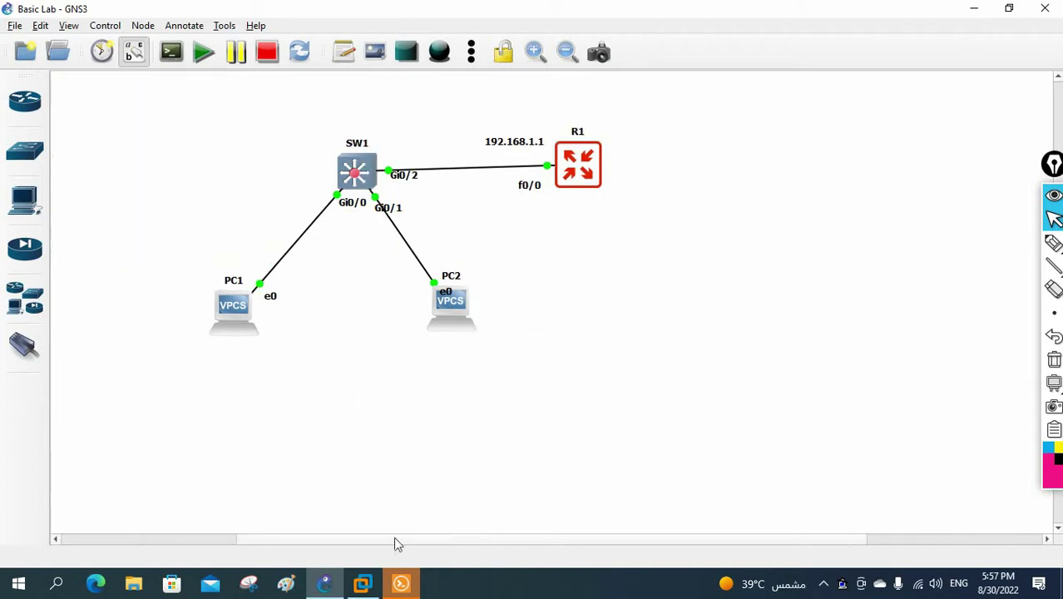
- Bring up and reposition the PC1 terminal window, and open PC2's console from the topology
click(402, 586)
drag(451, 28, 679, 183)
double_click(871, 181)
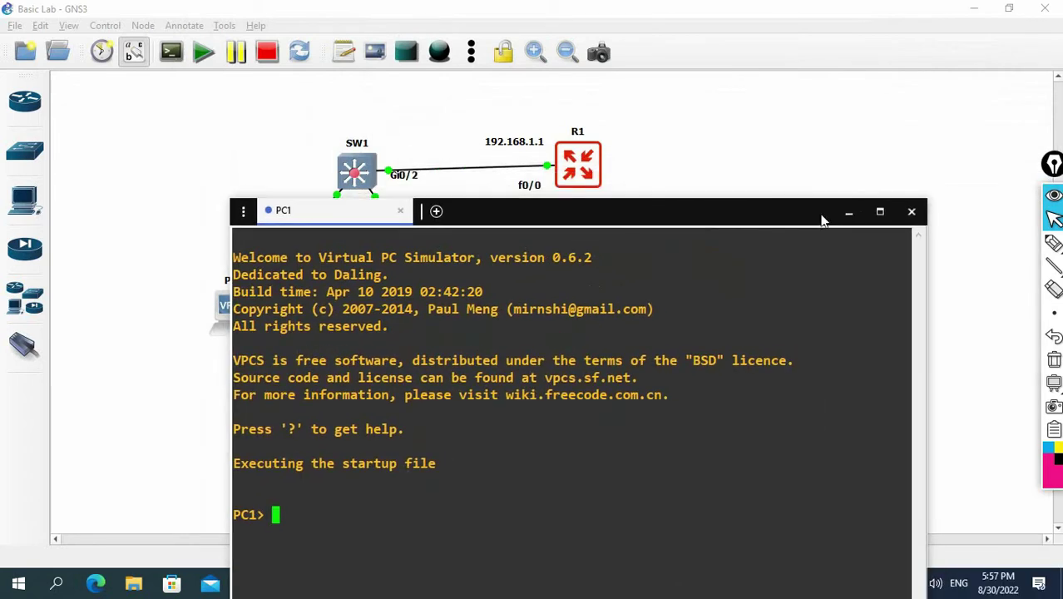
click(847, 219)
right_click(449, 312)
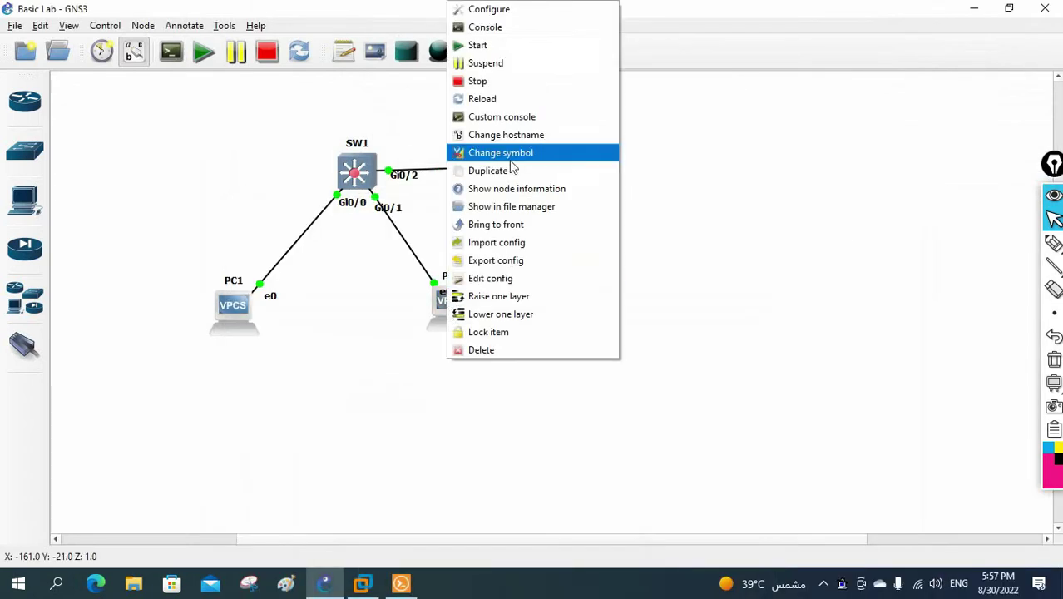
click(542, 27)
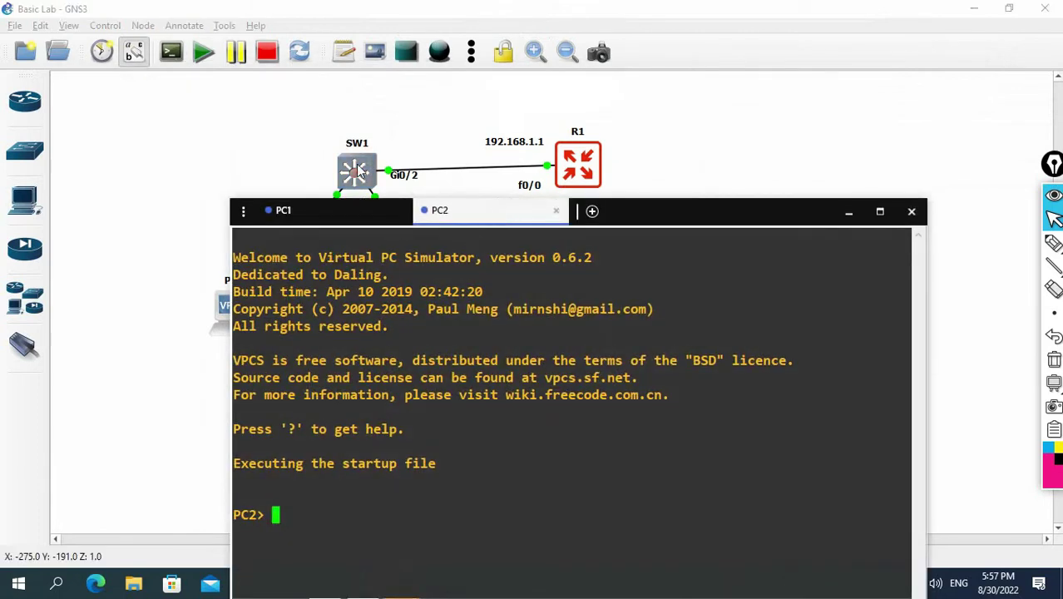
- Open SW1's console and move the terminal window up so its session is fully in view
right_click(358, 170)
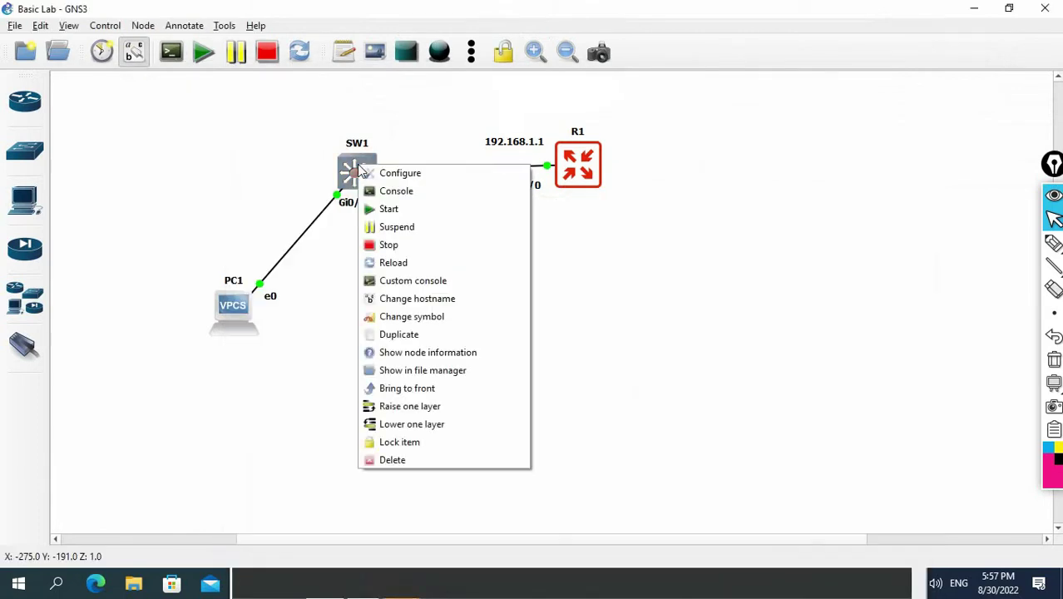
click(387, 193)
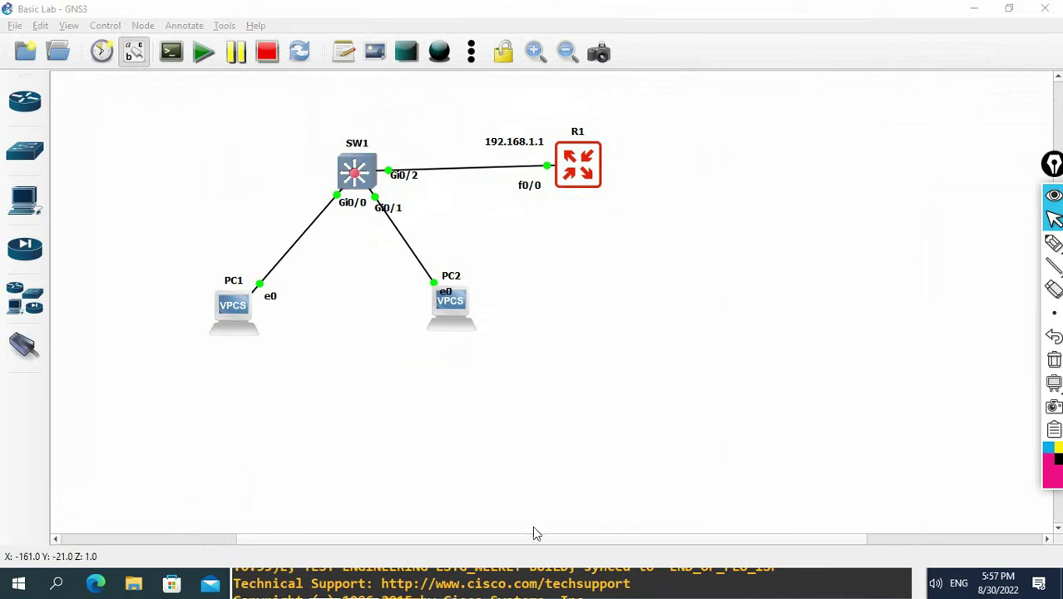
click(594, 585)
drag(784, 215, 813, 98)
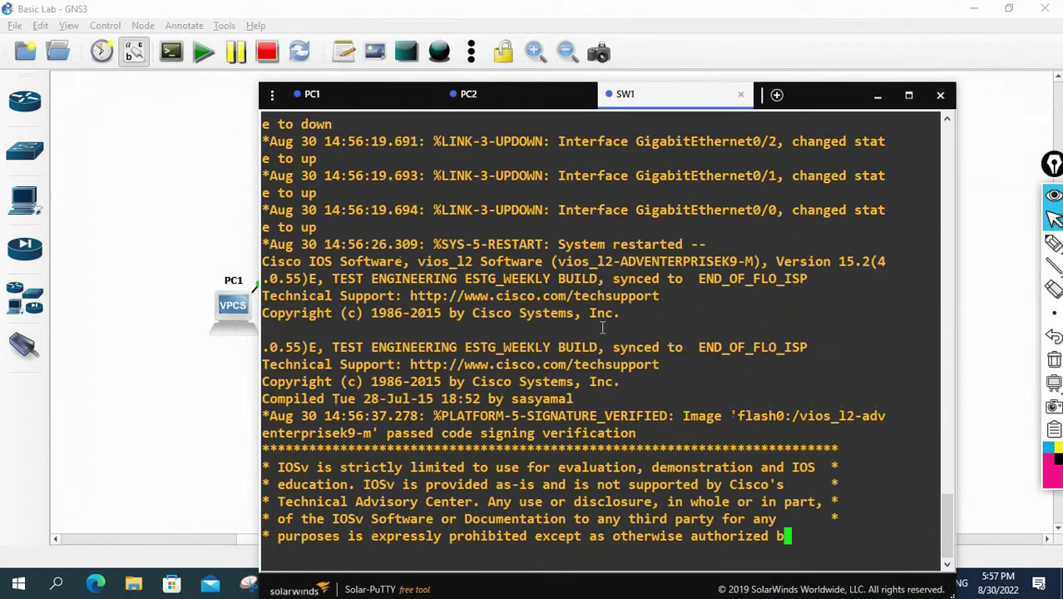
- Bring up the command prompt in SW1's console and get a fresh prompt in PC1's console
key(Return)
key(Return)
key(Return)
key(Return)
key(Return)
click(380, 104)
key(Return)
- Open R1's console from the topology and move the terminal window down to reveal the upper devices
click(873, 96)
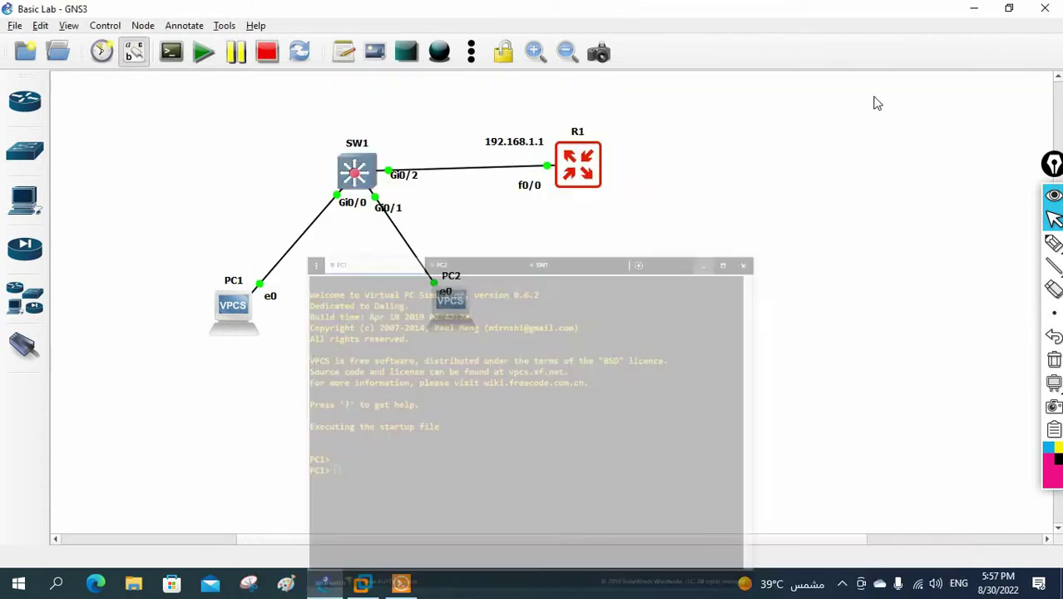
right_click(560, 173)
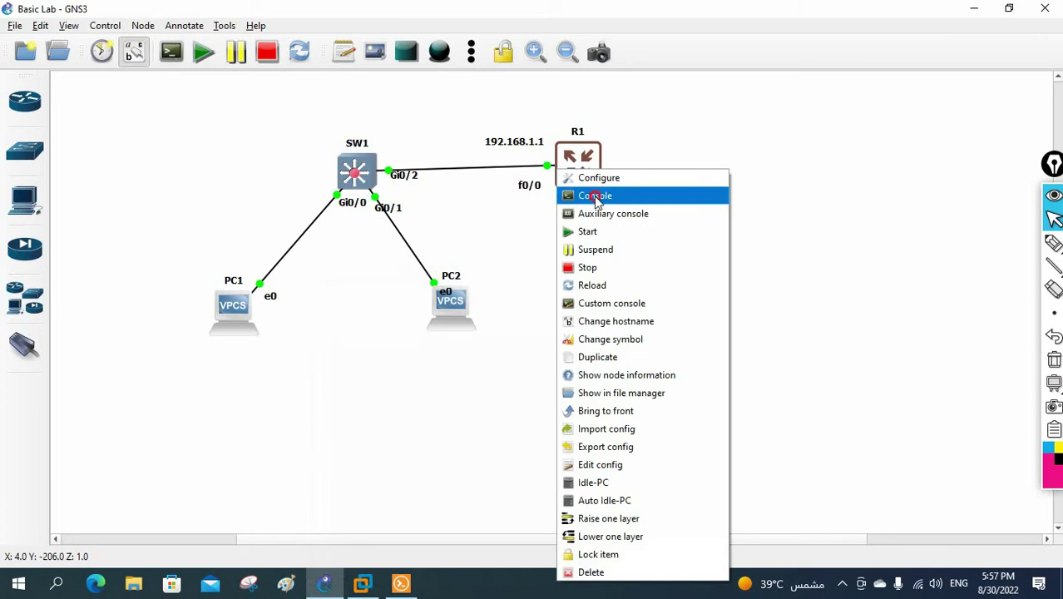
click(596, 197)
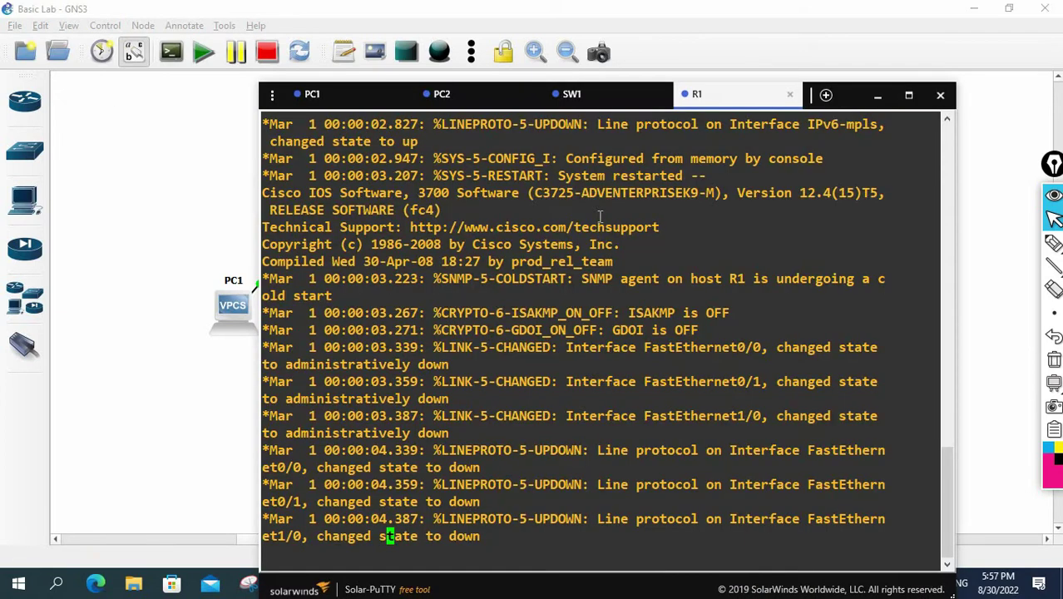
drag(847, 83, 857, 278)
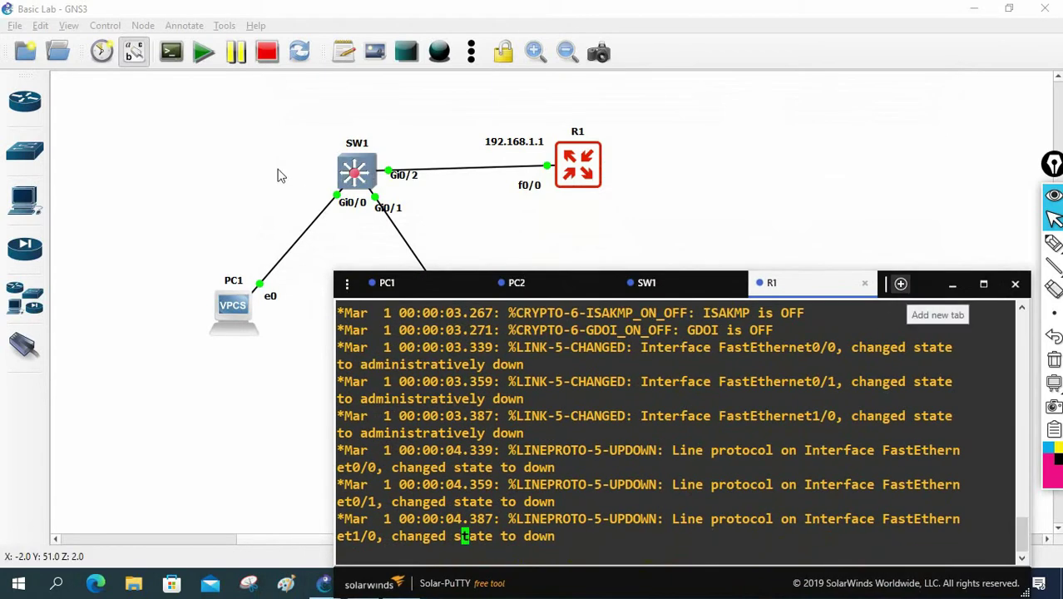
- Move the whole topology up and to the left, and place the PC1 and PC2 name labels beneath their icons
drag(148, 111, 671, 369)
drag(450, 308, 302, 267)
click(263, 339)
drag(85, 239, 88, 322)
drag(308, 237, 306, 322)
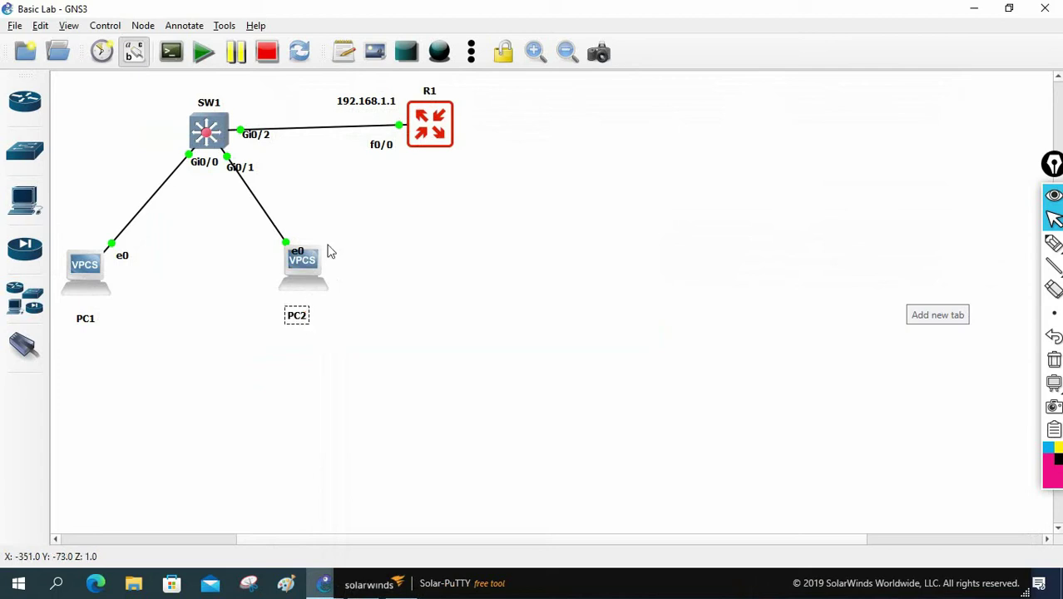
- Place R1's f0/0 label above its link to SW1 and the 192.168.1.1 note beneath that link
drag(384, 102, 392, 180)
drag(381, 145, 378, 110)
drag(383, 182, 380, 152)
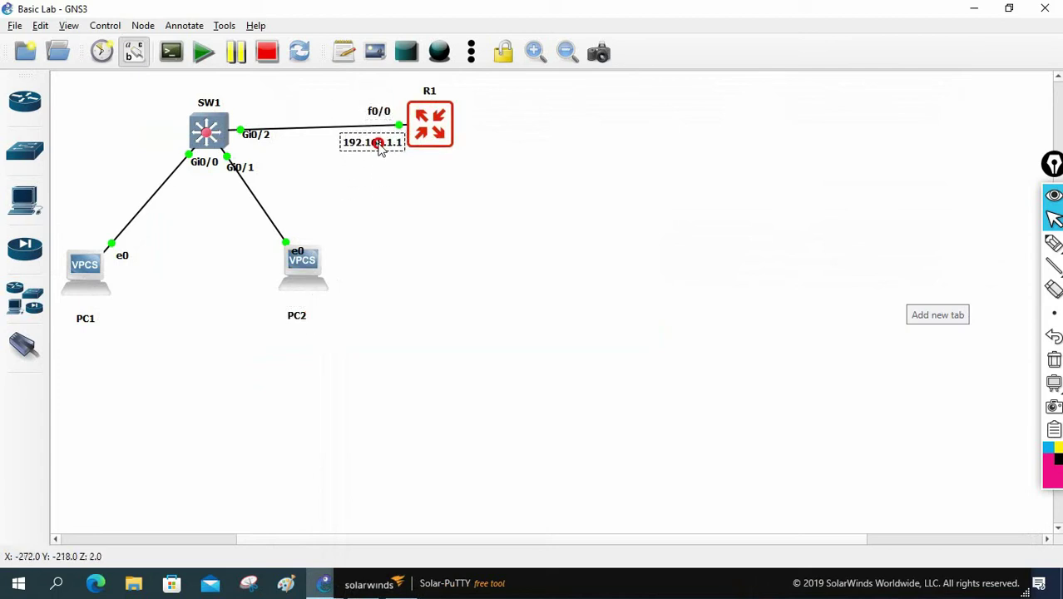
click(424, 236)
- In PC1's console, assign the IP address 192.168.1.2 with mask 255.255.255.0 and gateway 192.168.1.1
click(440, 587)
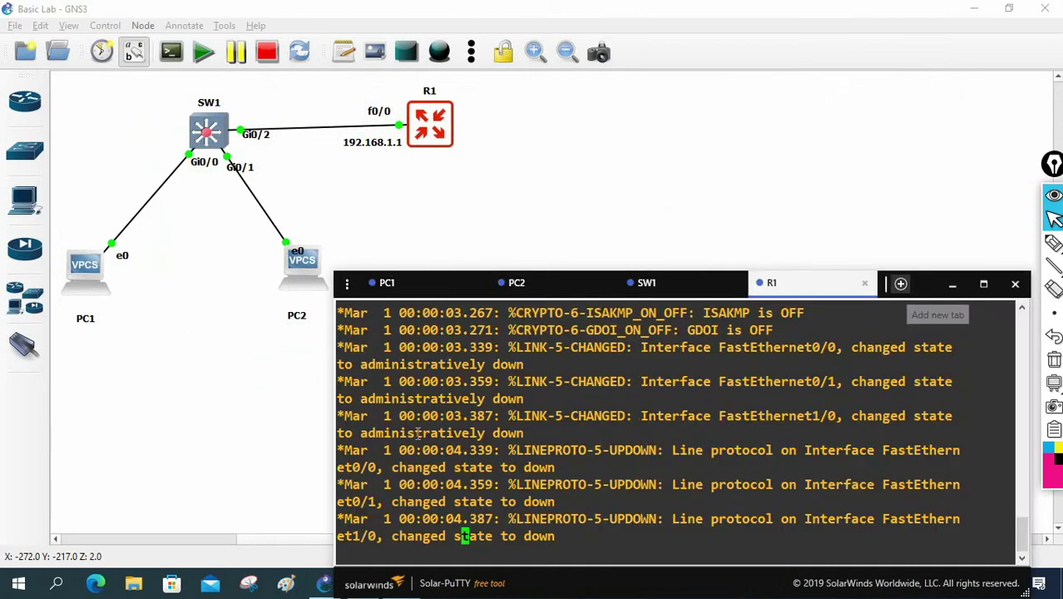
click(432, 284)
drag(924, 285, 927, 215)
text(ip 1)
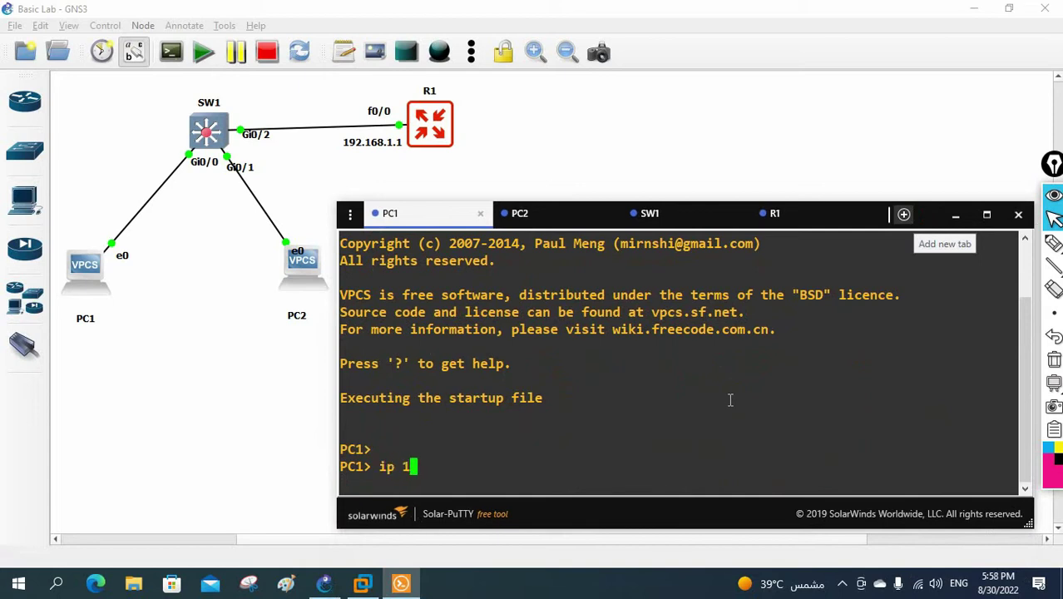
text(92.168.1)
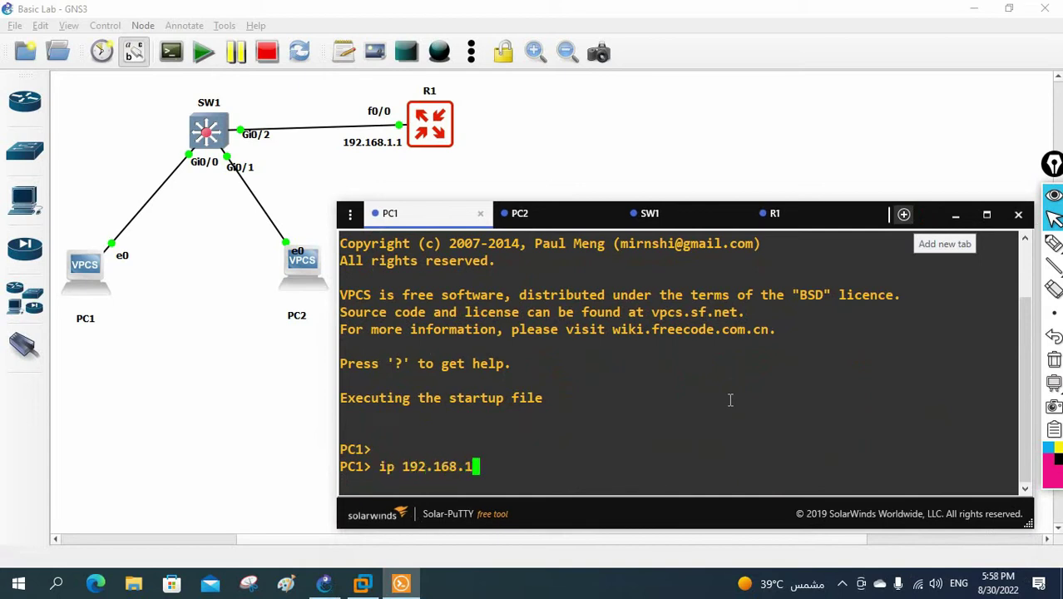
text(.2 2)
text(.255.255.)
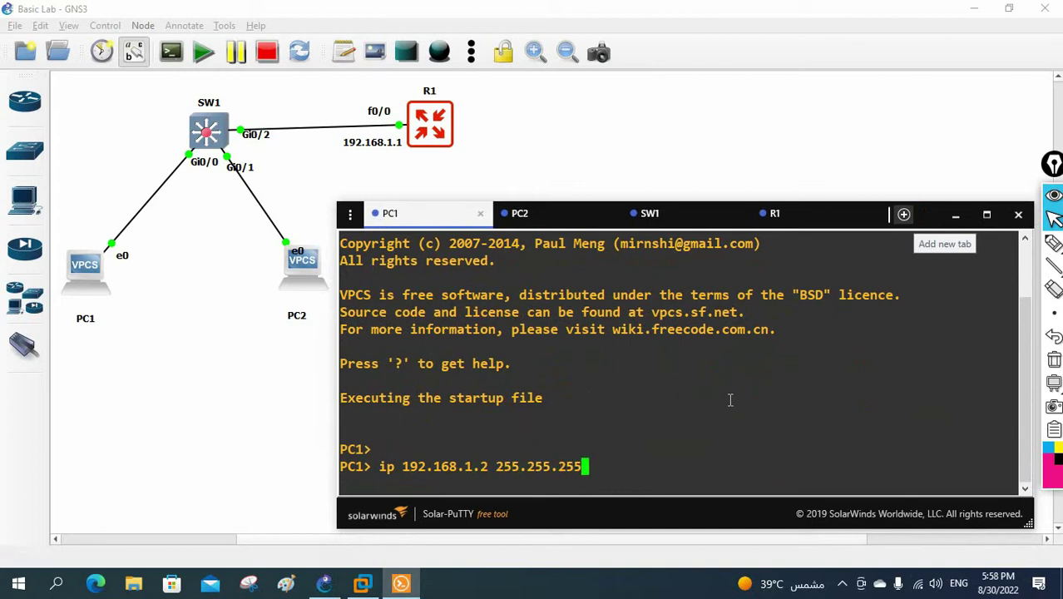
text(0 )
text(192.168.)
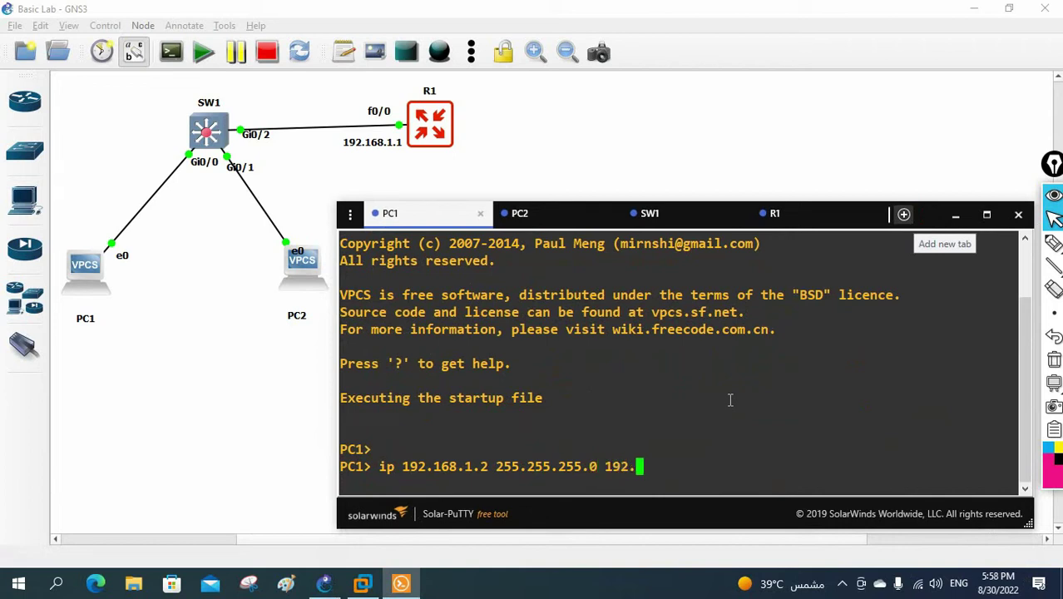
text(1.1)
key(Return)
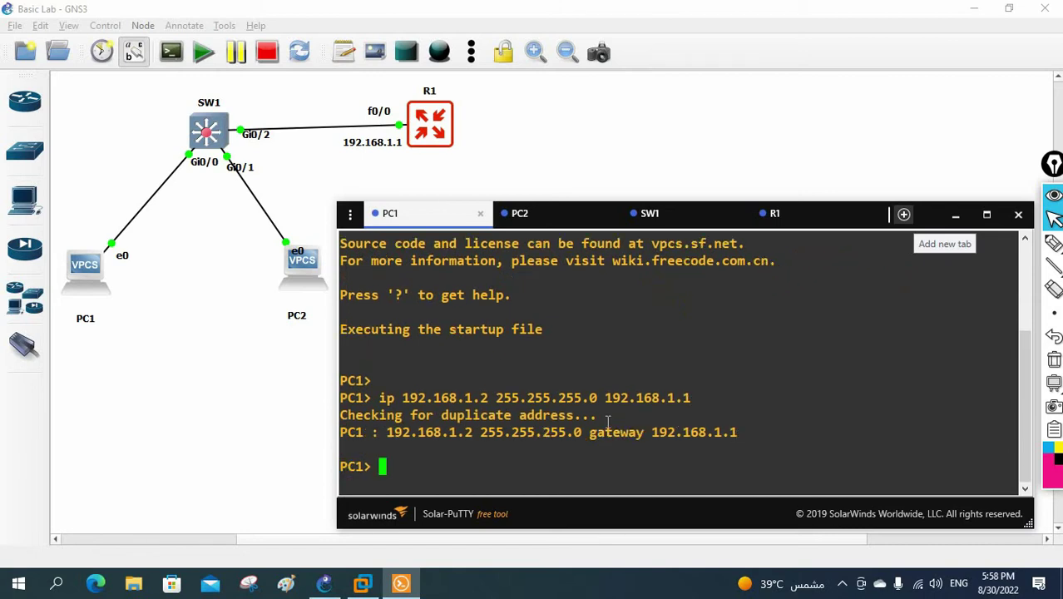
- Display PC1's IP settings with sh ip and save its configuration
text(sh ip)
key(Return)
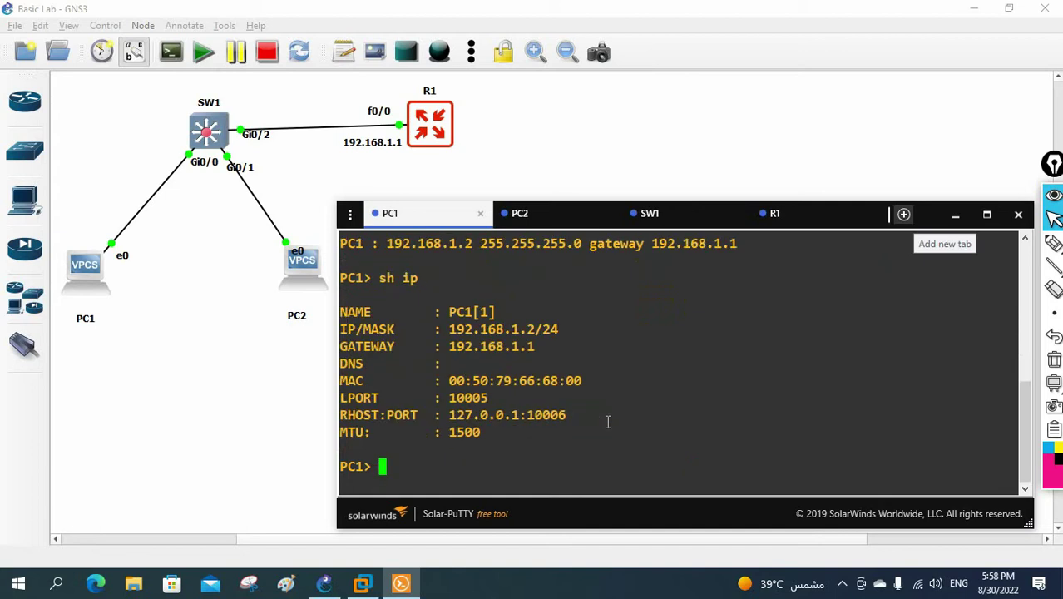
text(save)
key(Return)
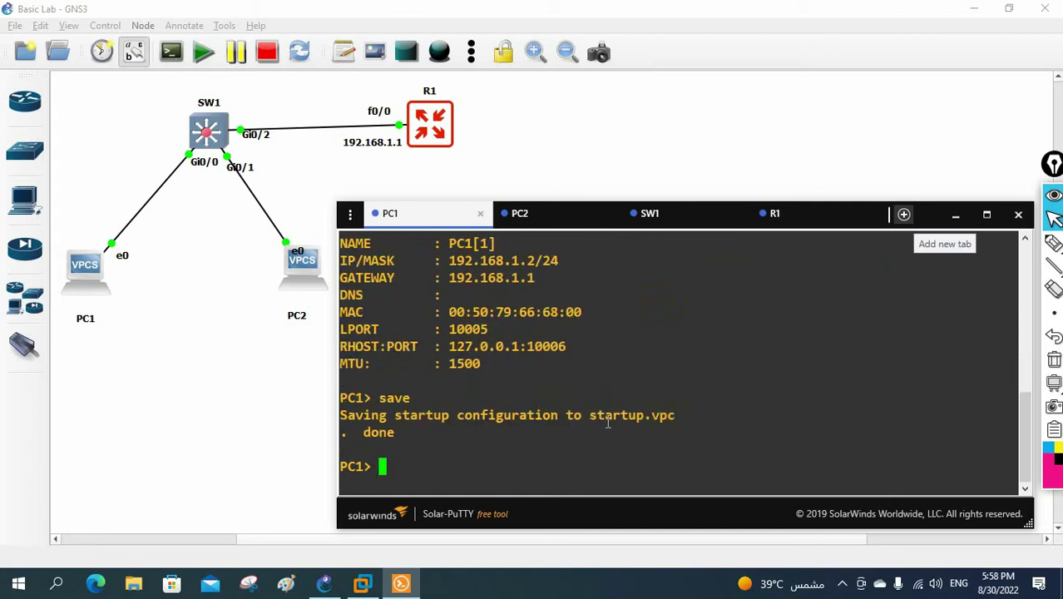
- Add a text note reading 192.168.1.2 beneath PC1 in the topology
click(114, 361)
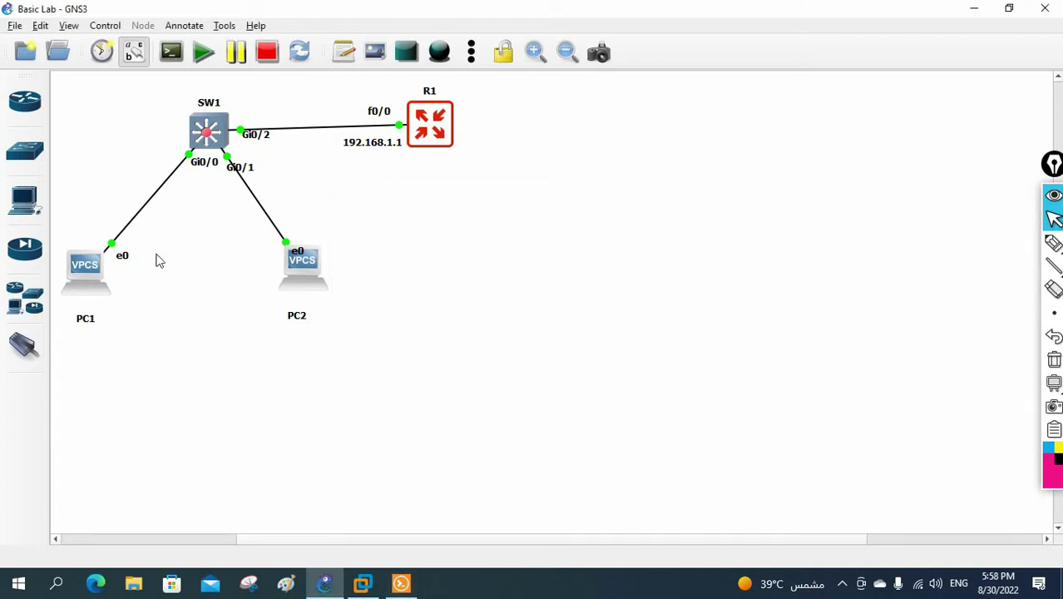
click(341, 60)
click(74, 334)
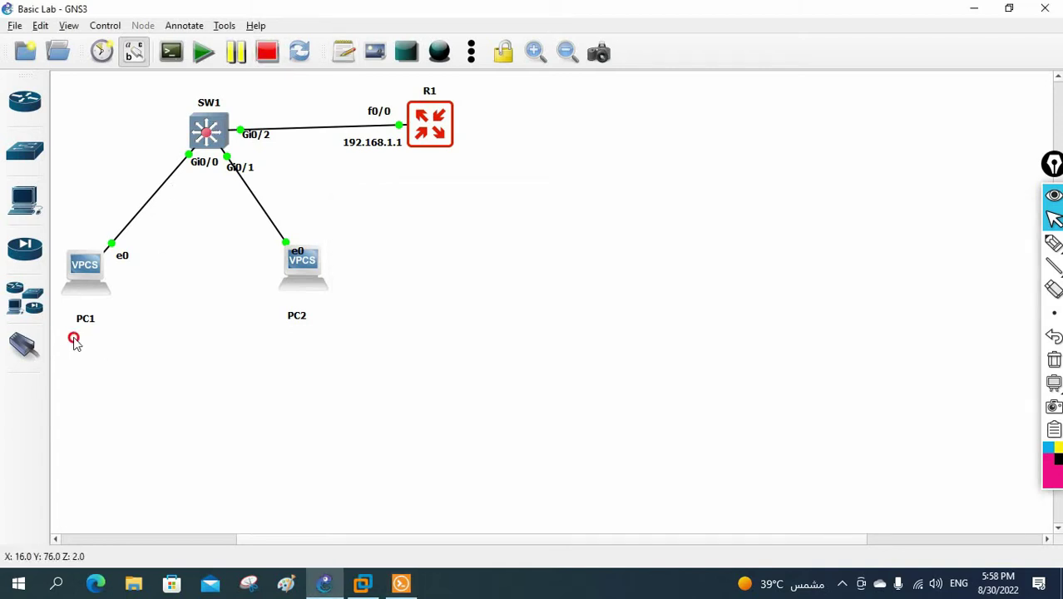
click(72, 352)
text(192.1)
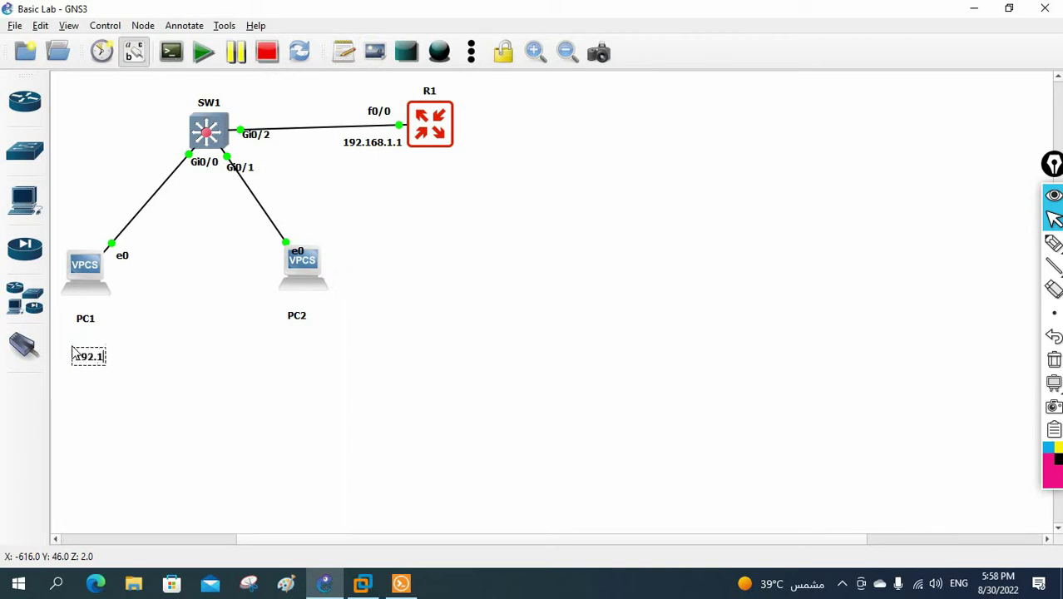
text(68.1.2)
click(152, 387)
- Duplicate the 192.168.1.2 note, place the copy beneath PC2 and change its text to 192.168.1.3
right_click(120, 357)
click(156, 364)
drag(134, 373, 313, 353)
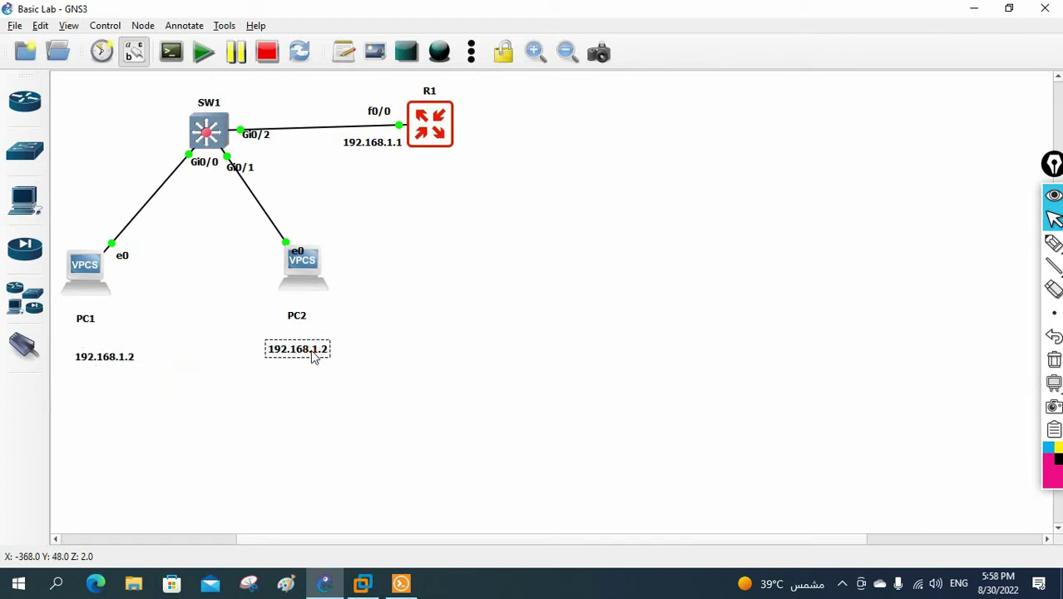
double_click(314, 354)
key(BackSpace)
text(3)
click(416, 443)
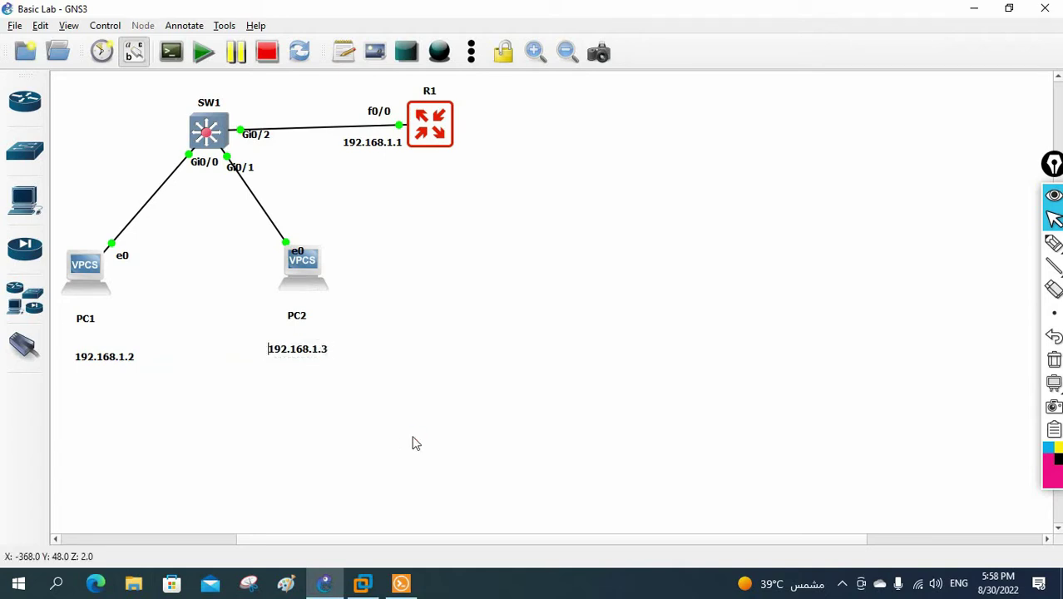
click(296, 346)
click(394, 477)
- In PC2's console, assign the IP address 192.168.1.3/24 with gateway 192.168.1.1
click(401, 586)
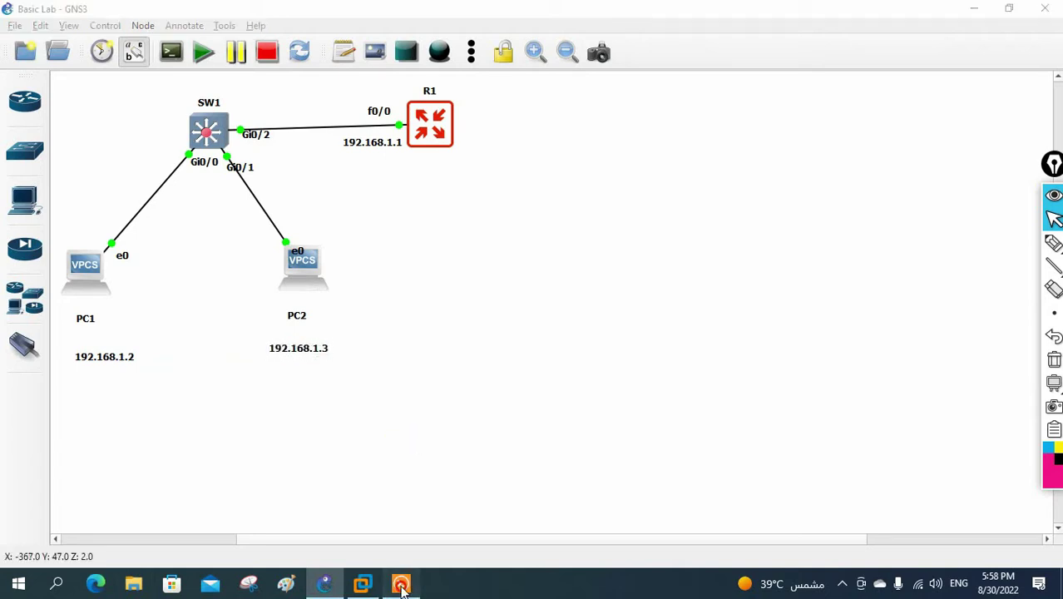
click(554, 223)
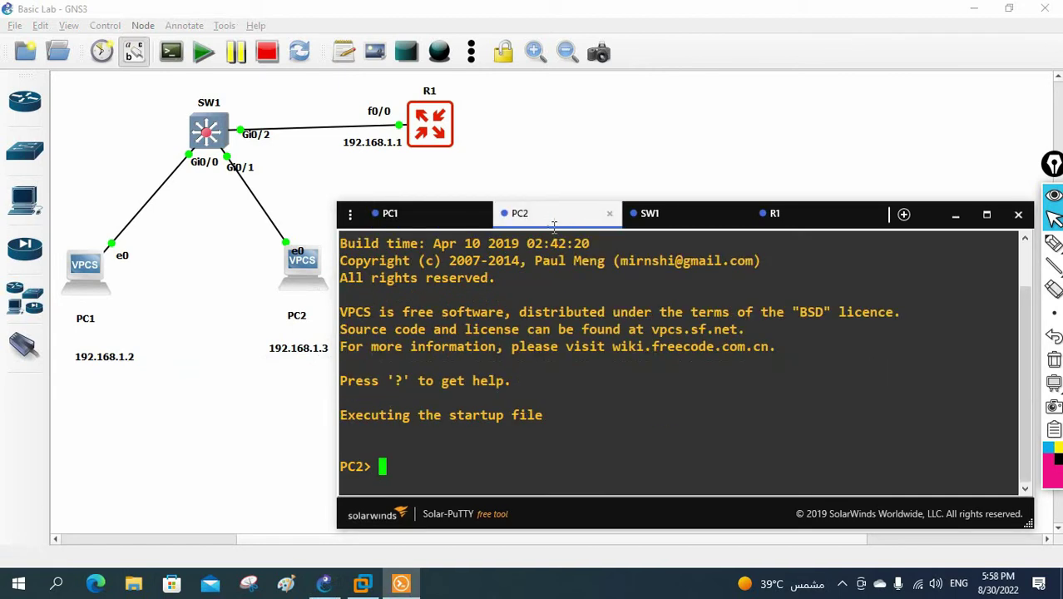
text(ip 192.168)
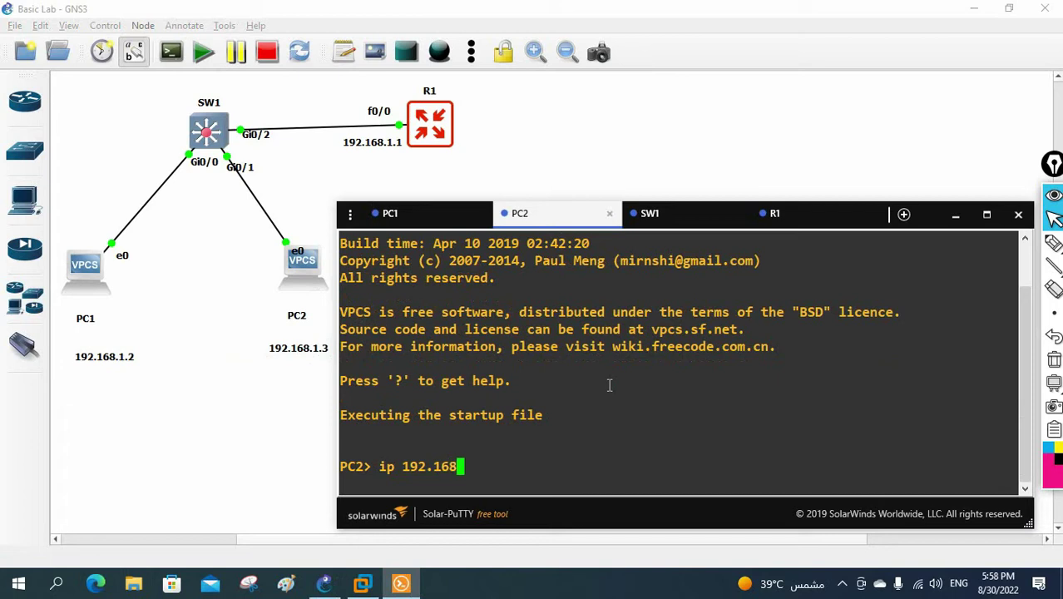
text(.1.2/24 )
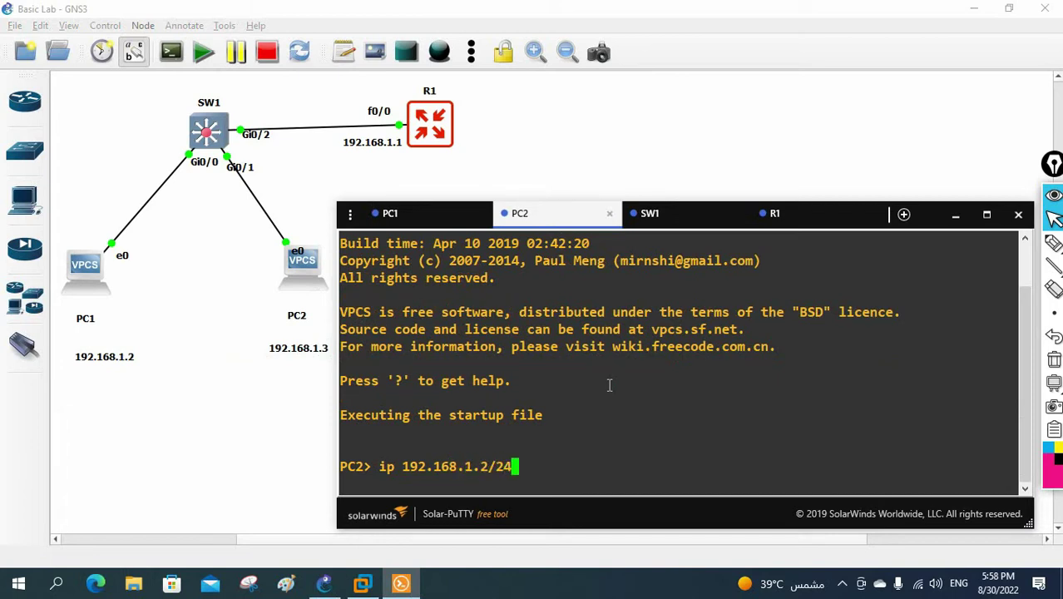
text(192.168.1.1)
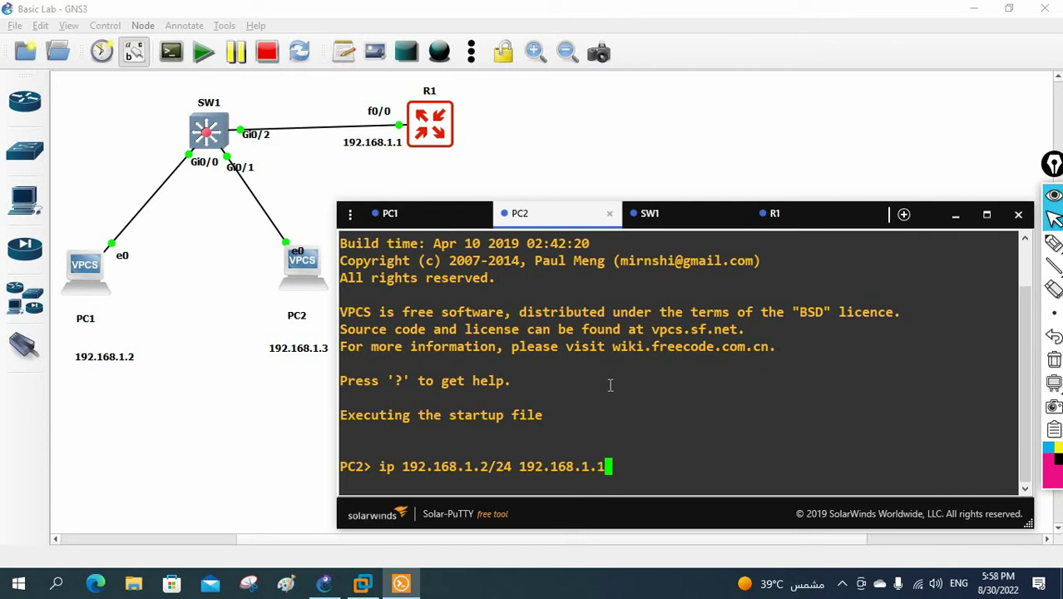
key(Left)
key(Left)
key(Left)
key(Left)
key(Left)
key(Left)
key(Left)
key(Left)
key(Left)
key(Left)
key(Left)
key(Left)
key(Left)
key(Left)
key(Left)
key(BackSpace)
text(3)
key(Return)
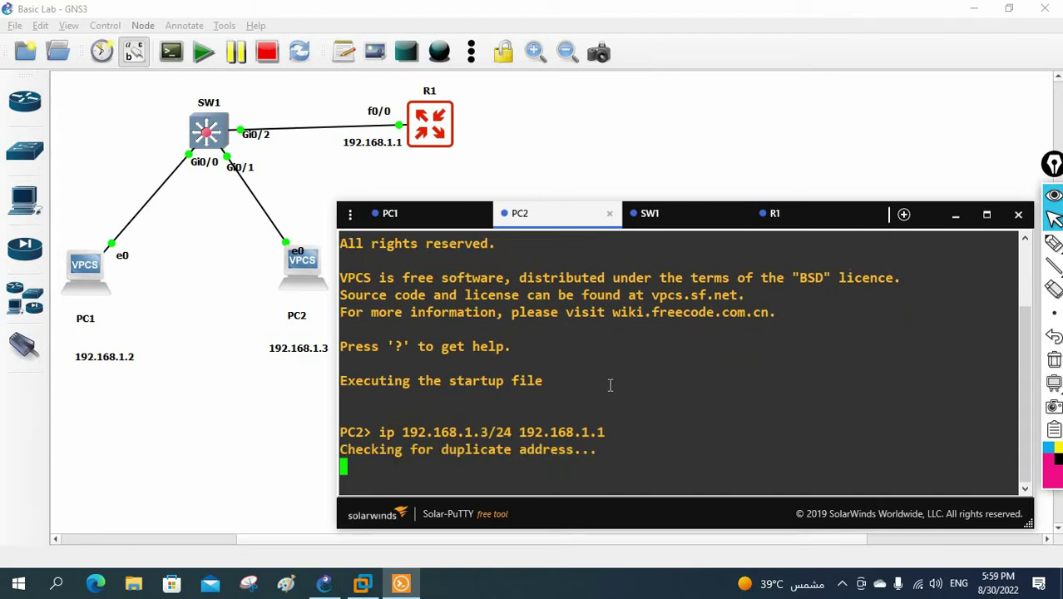
- Save PC2's configuration and display its IP settings with sh ip
text(save)
key(Return)
text(sh ip)
key(Return)
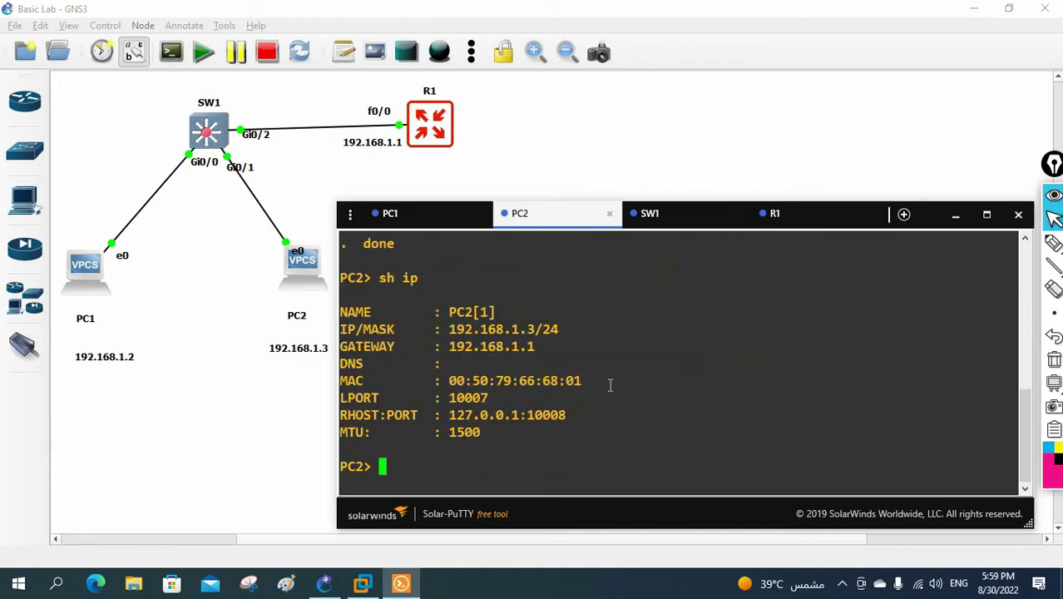
text(save)
key(Return)
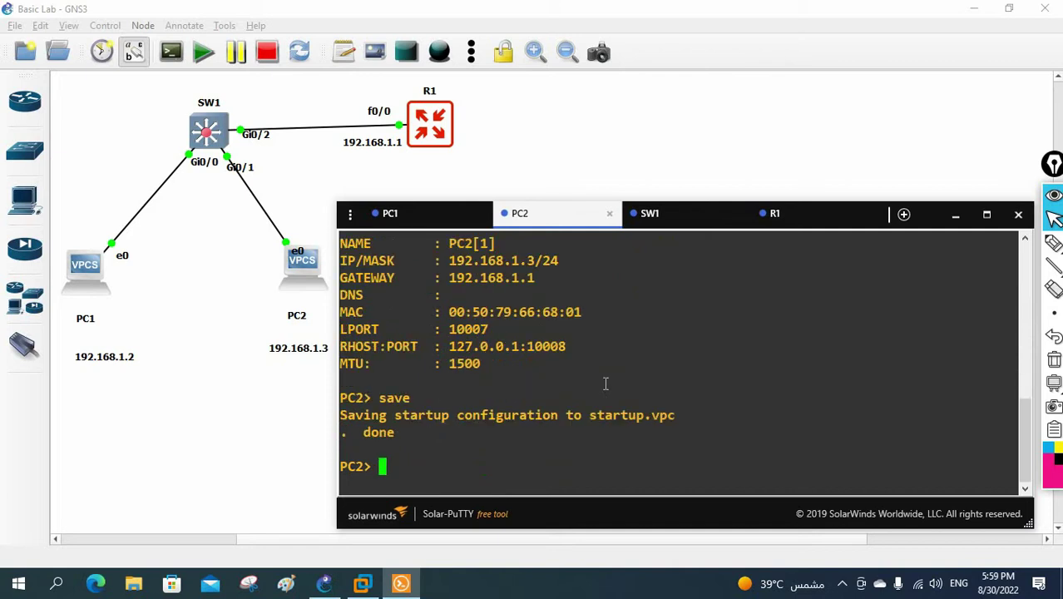
drag(562, 262, 450, 286)
- In the switch's console, set the hostname to SW1 in configuration mode and save with do wr
click(691, 217)
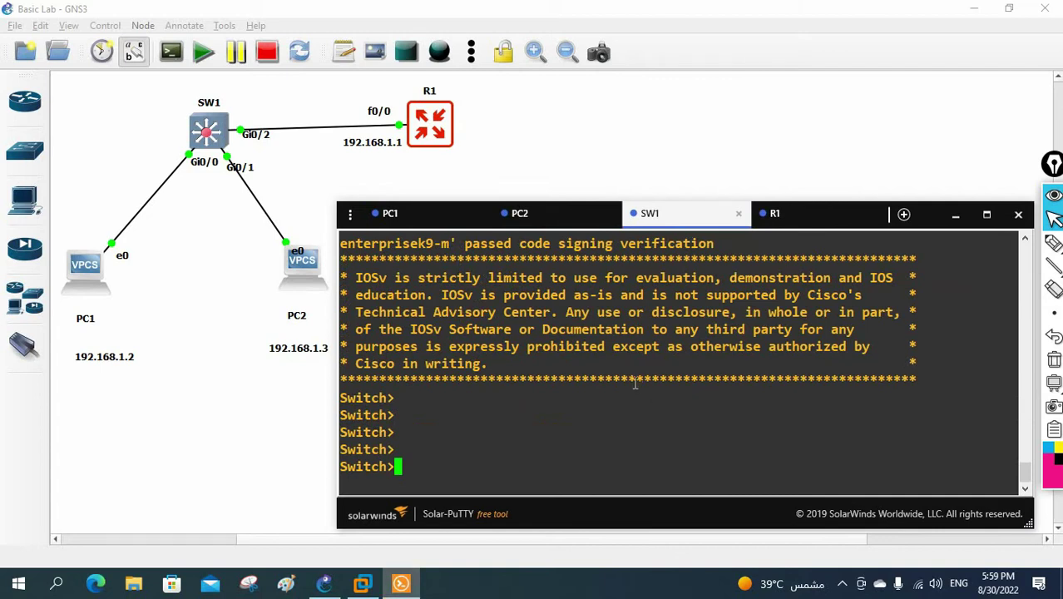
text(en)
key(Return)
text(config t)
key(Return)
text(host)
key(Tab)
text(SW1)
key(Return)
key(Return)
key(Return)
key(Return)
text(do wr)
key(Return)
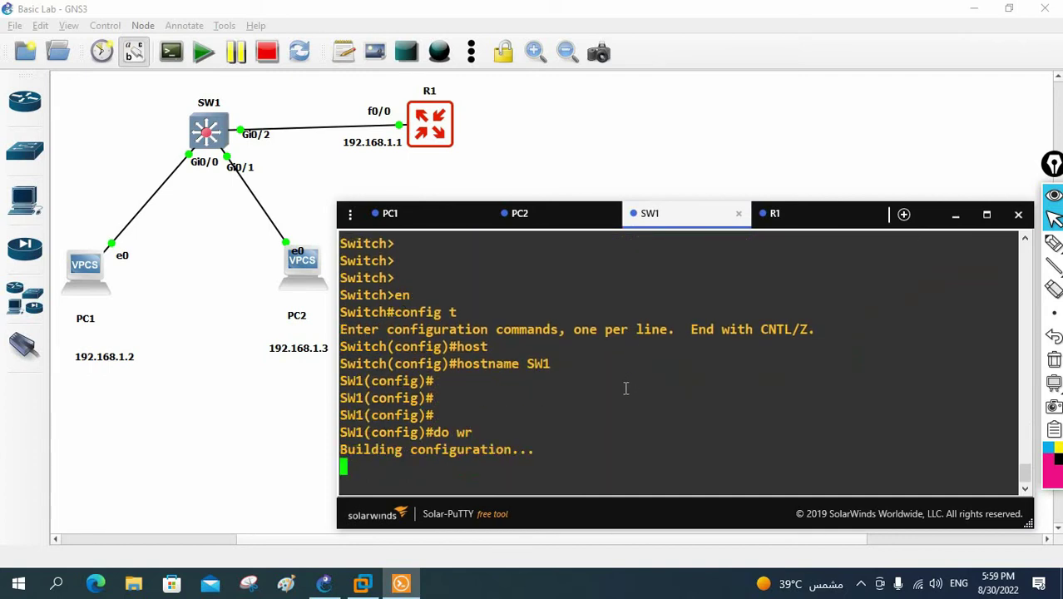
- In R1's console, configure interface f0/0 with IP address 192.168.1.1 and mask 255.255.255.0, and enable it with no sh
click(795, 223)
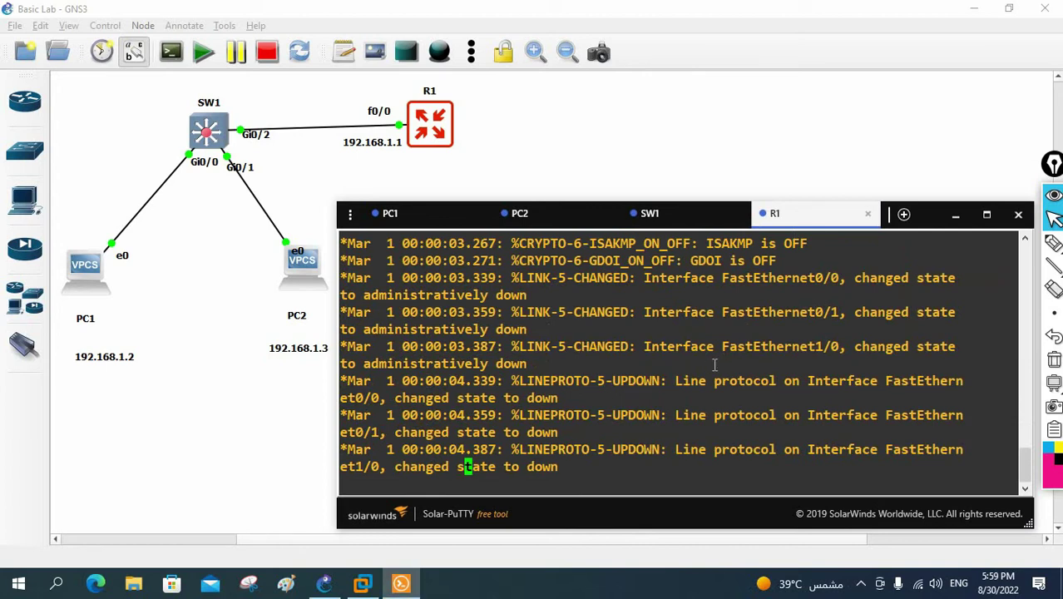
key(Return)
key(Return)
key(Return)
key(Return)
key(Return)
key(Return)
key(Return)
key(Return)
text(config t)
key(Return)
text(int f0)
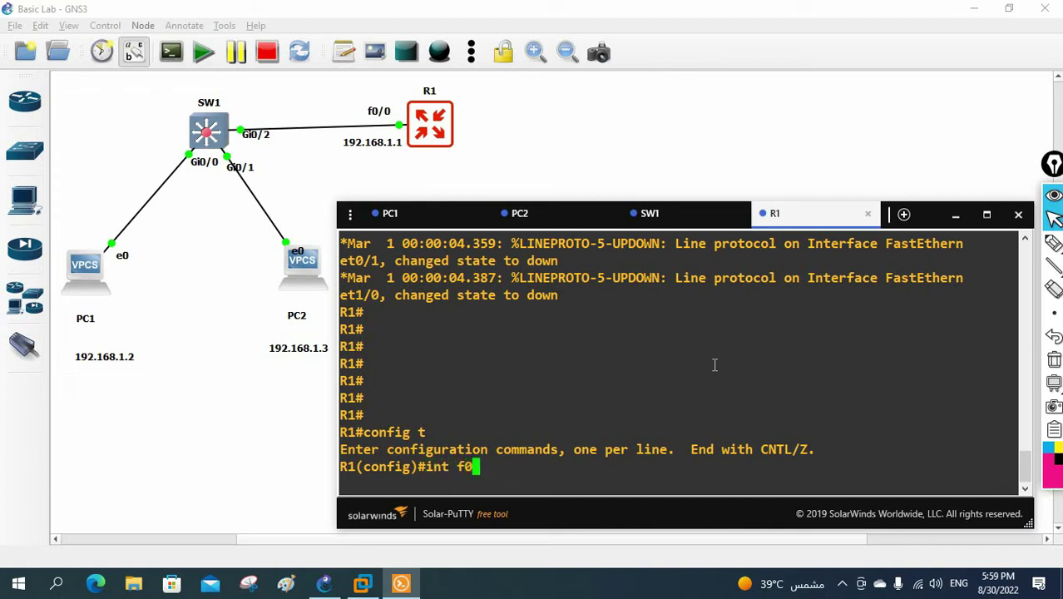
text(/0)
key(Return)
text(ip add 192.168.1)
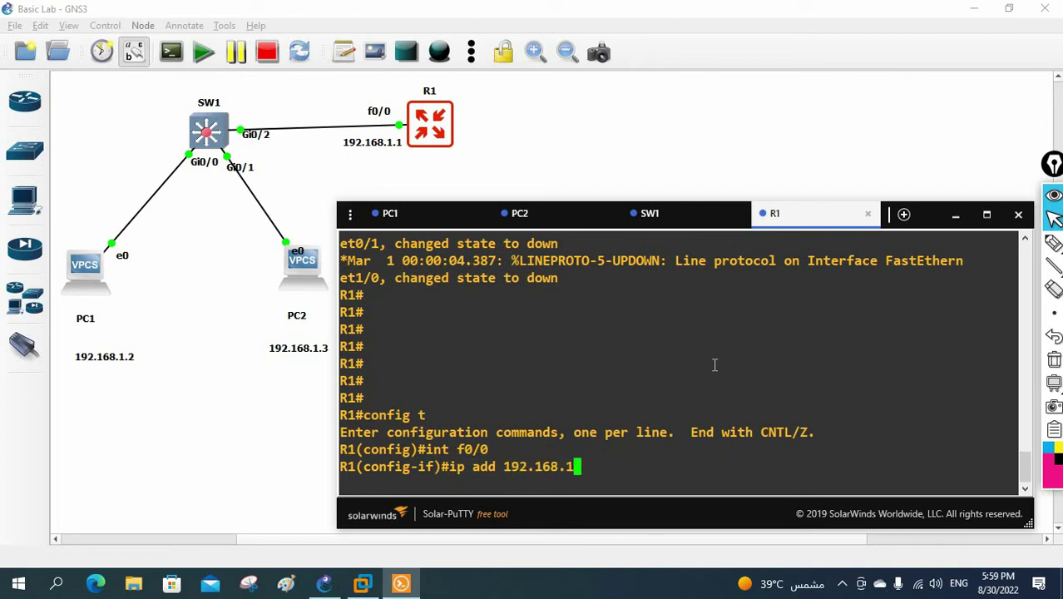
text(.1 255.255.255.255.0)
key(Return)
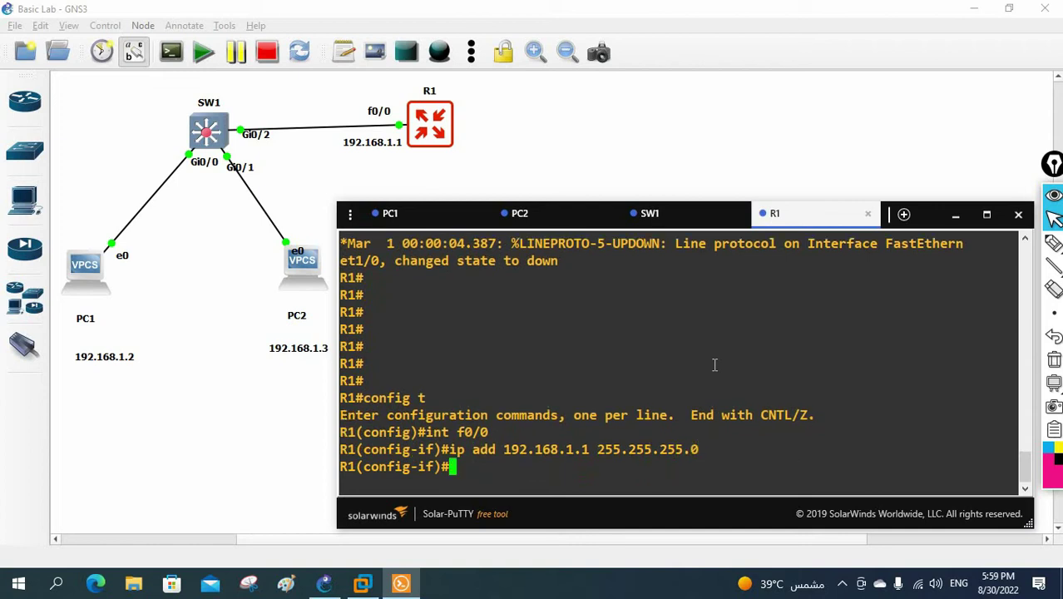
text(no sh)
key(Return)
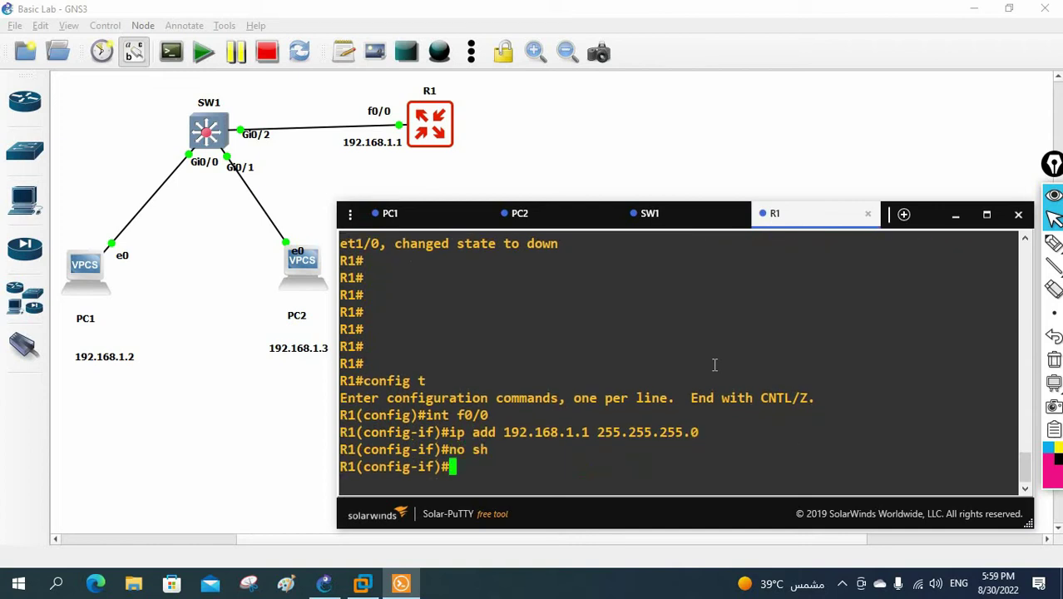
key(Return)
- Exit interface and global configuration modes in R1's console to return to the privileged prompt
text(exit)
key(Return)
key(Return)
key(Return)
text(exit)
key(Return)
key(Return)
key(Return)
- Display R1's interface summary with sh ip int br and highlight the FastEthernet0/0 entry
text(sh )
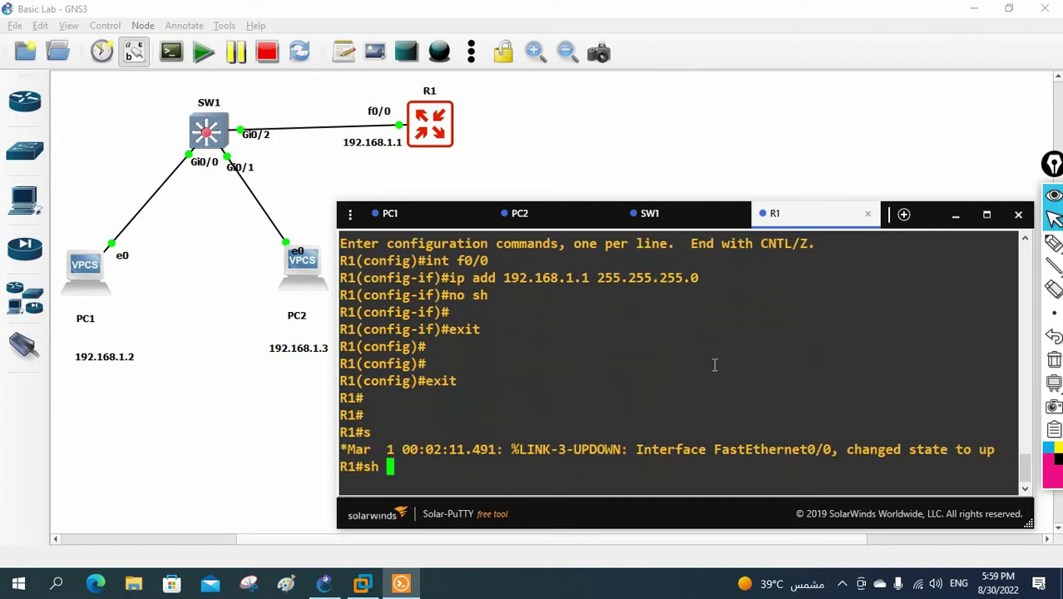
text(ip int br)
key(Return)
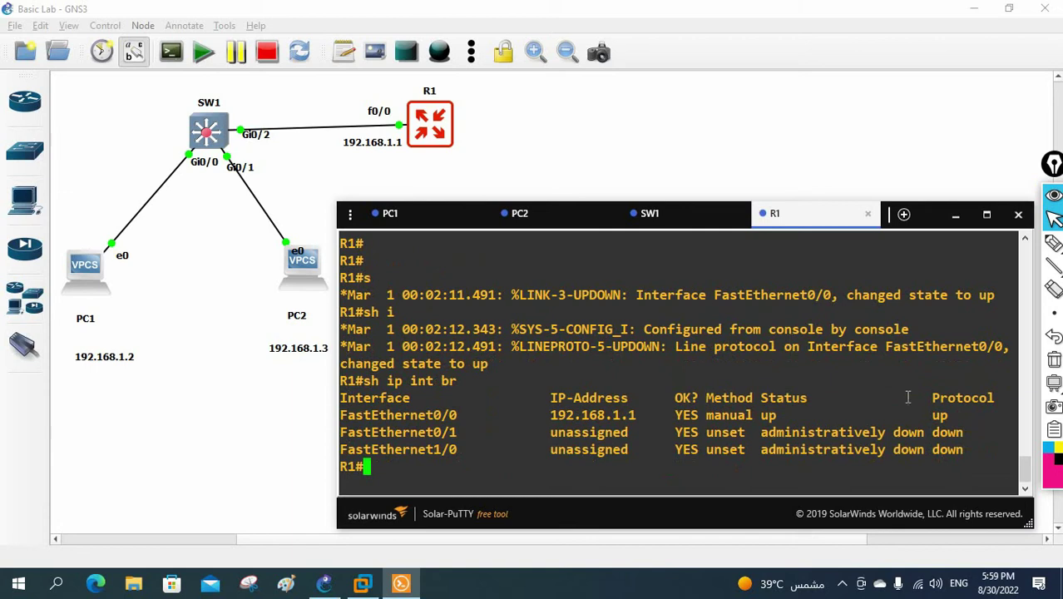
drag(970, 418, 628, 433)
triple_click(394, 414)
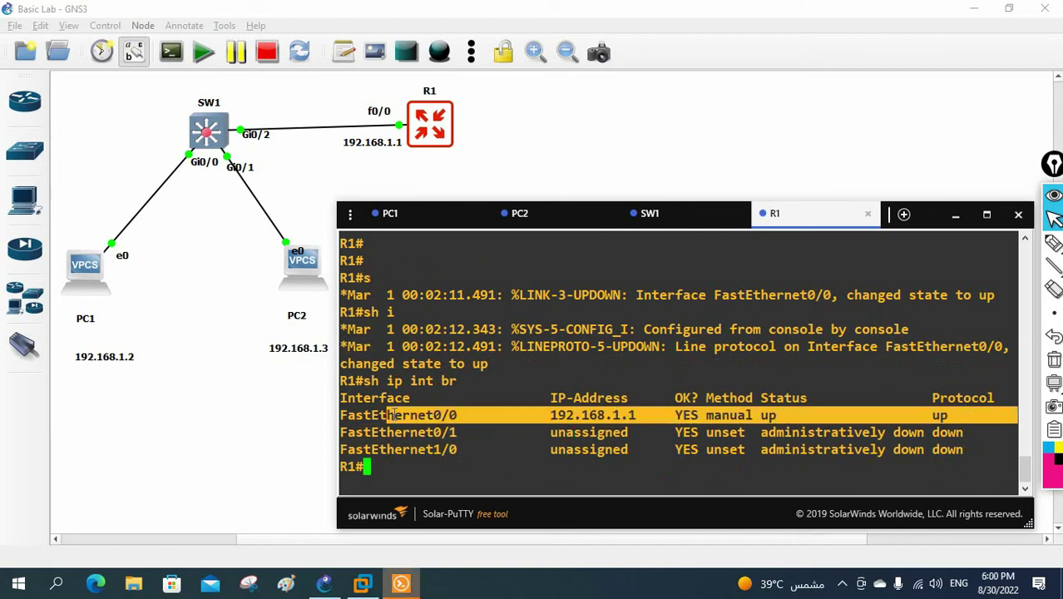
- Save R1's running configuration with the wr command
text(save)
key(BackSpace)
key(BackSpace)
key(BackSpace)
key(BackSpace)
text(wr)
key(Return)
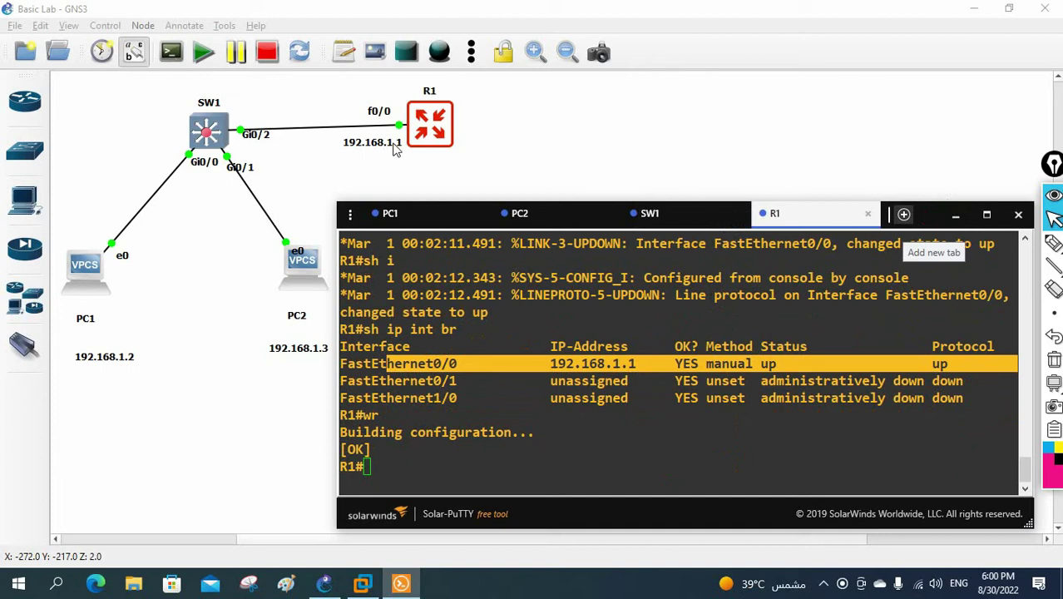
click(936, 214)
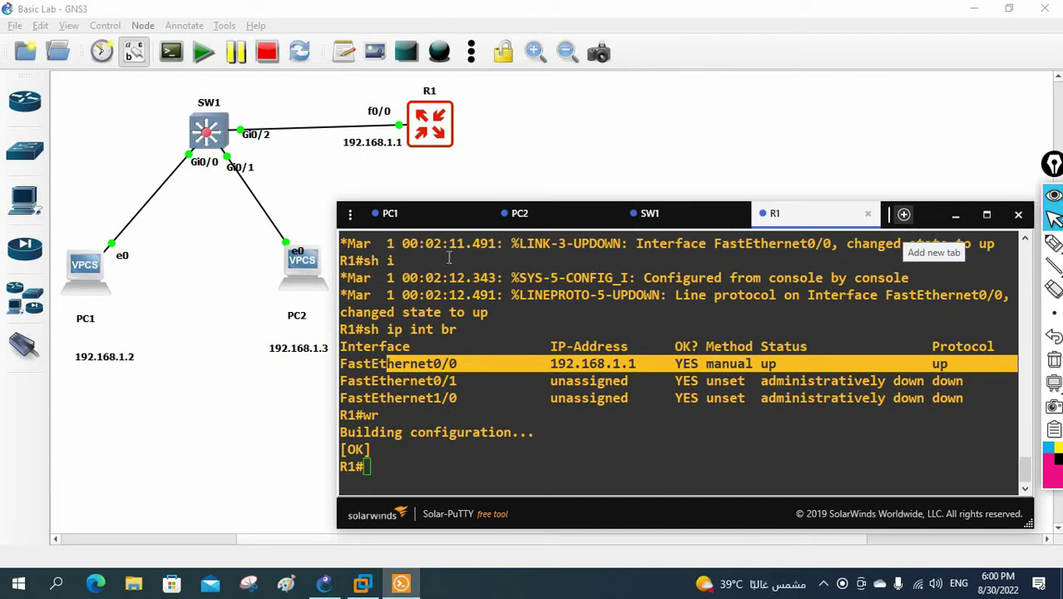
mouse_move(1054, 249)
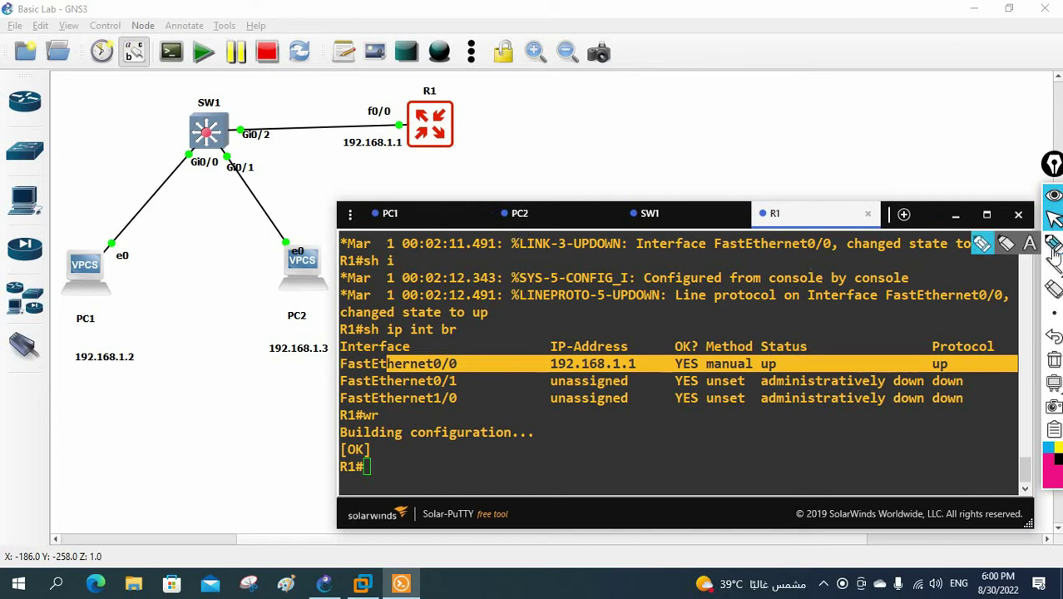
click(927, 247)
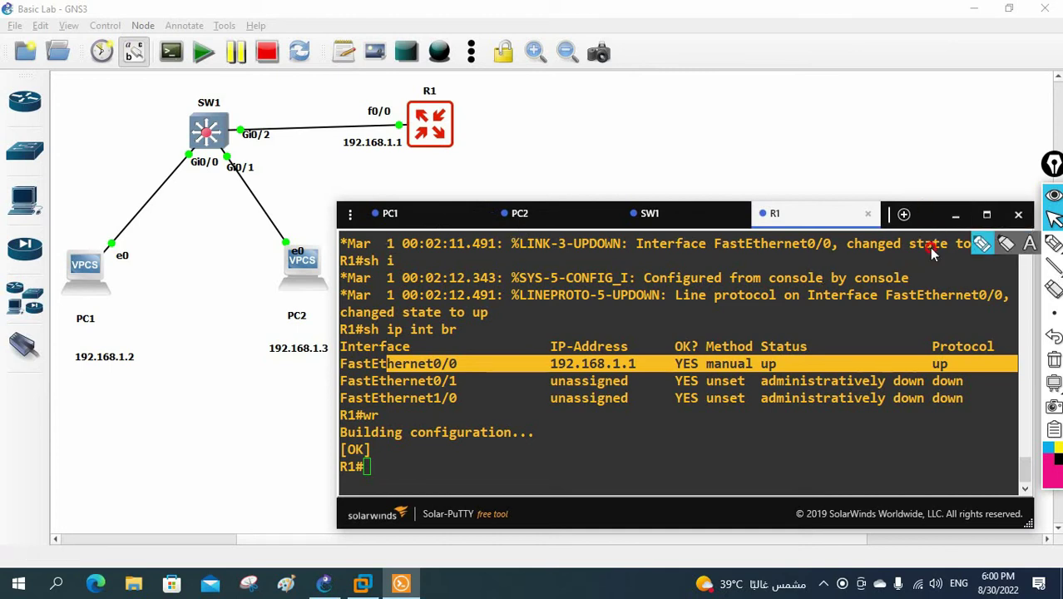
- Move the console window clear of the topology and leave configuration mode in SW1's console
drag(679, 221, 737, 205)
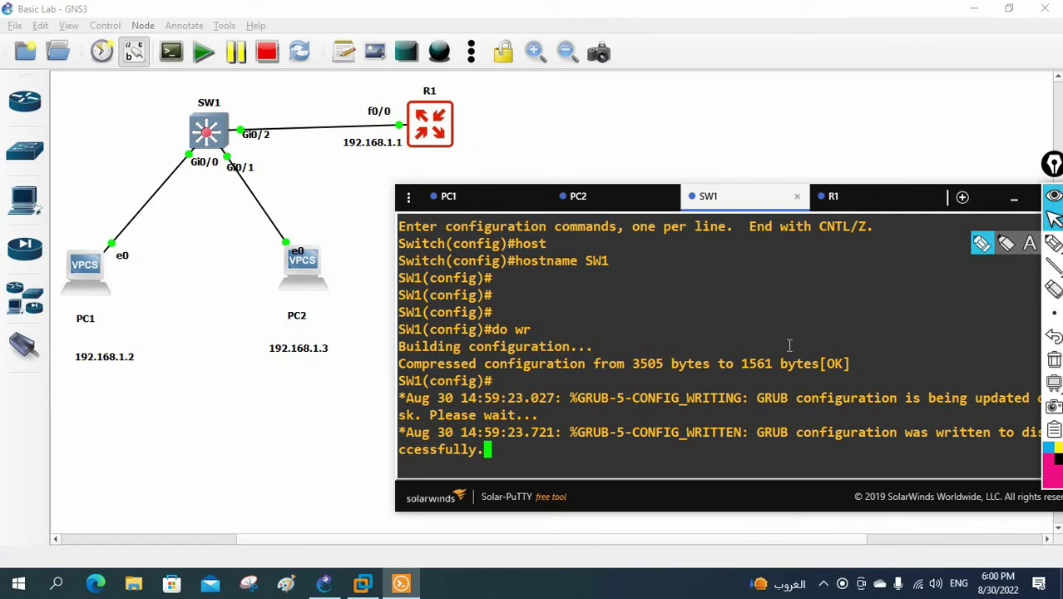
key(Return)
key(Return)
key(Return)
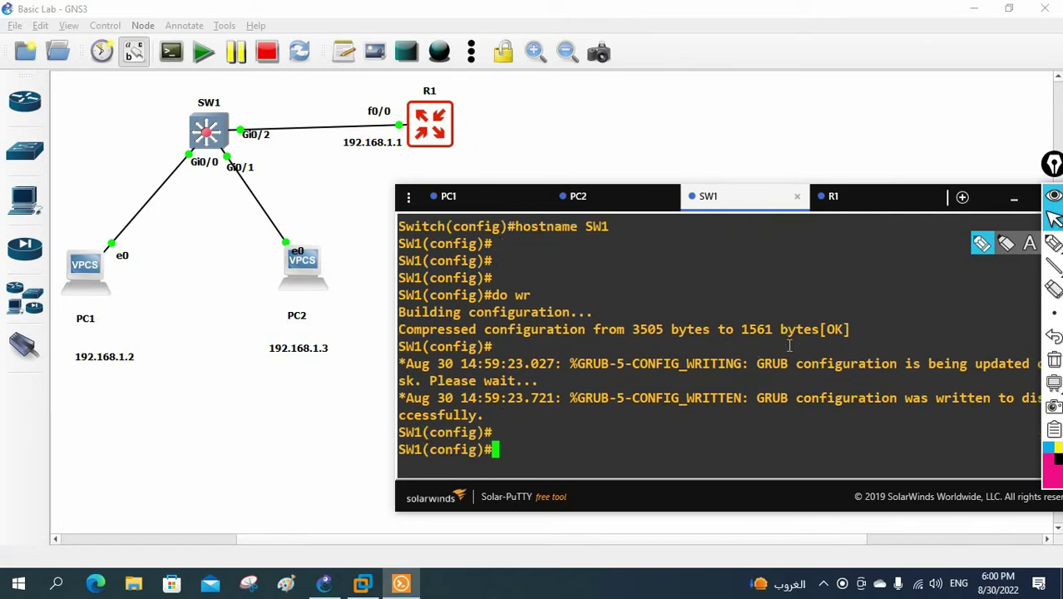
key(ctrl+z)
key(Return)
key(Return)
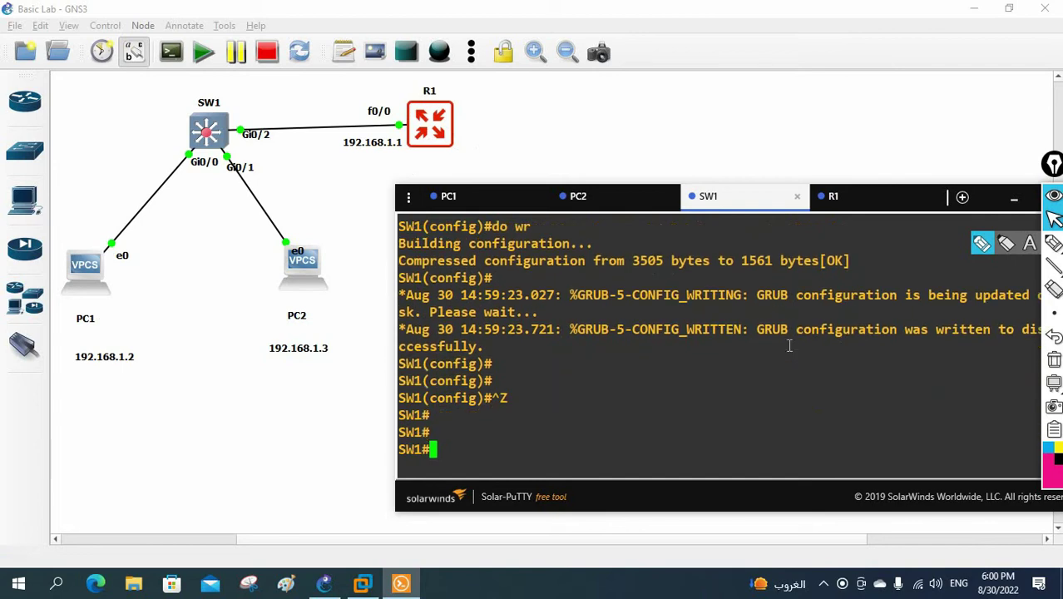
- In PC1's console, ping the router at 192.168.1.1
click(473, 198)
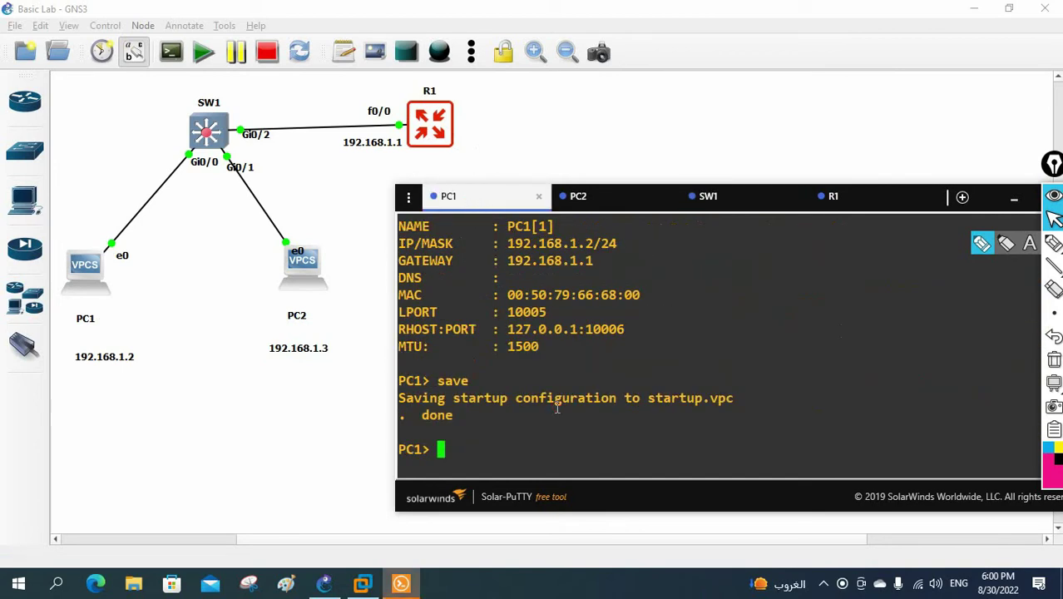
text(ping 192.168.1.1)
key(Return)
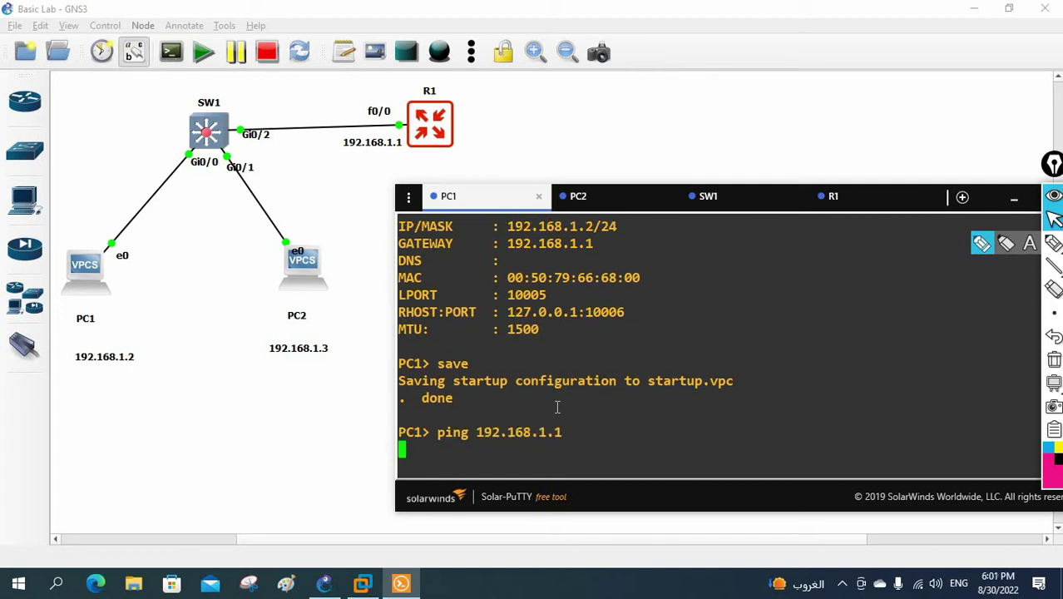
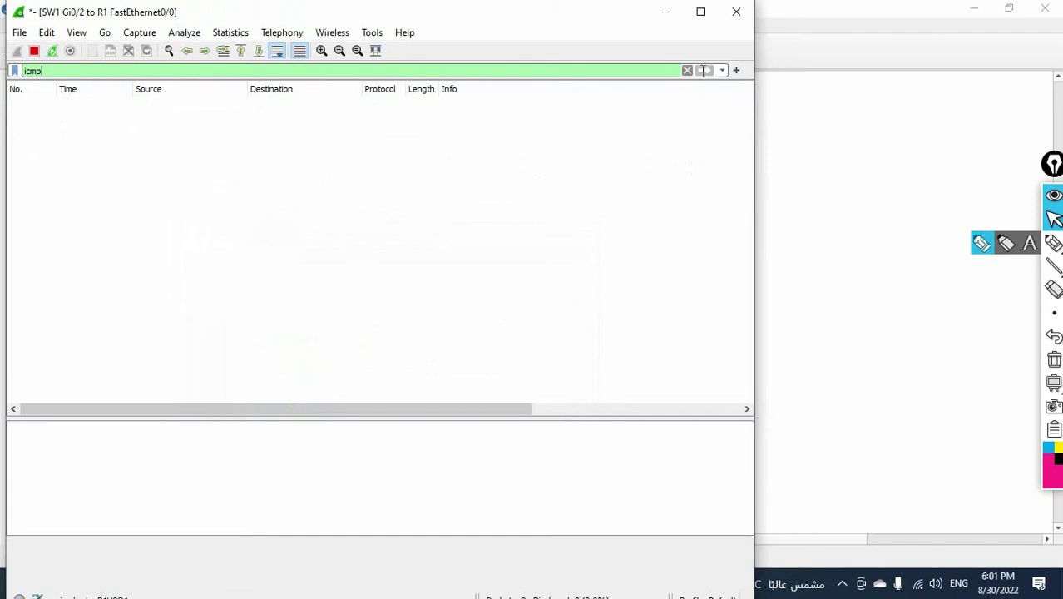
- Move the Wireshark capture of the SW1–R1 link aside, minimise it and switch back to the Solar-PuTTY consoles
drag(510, 17, 828, 74)
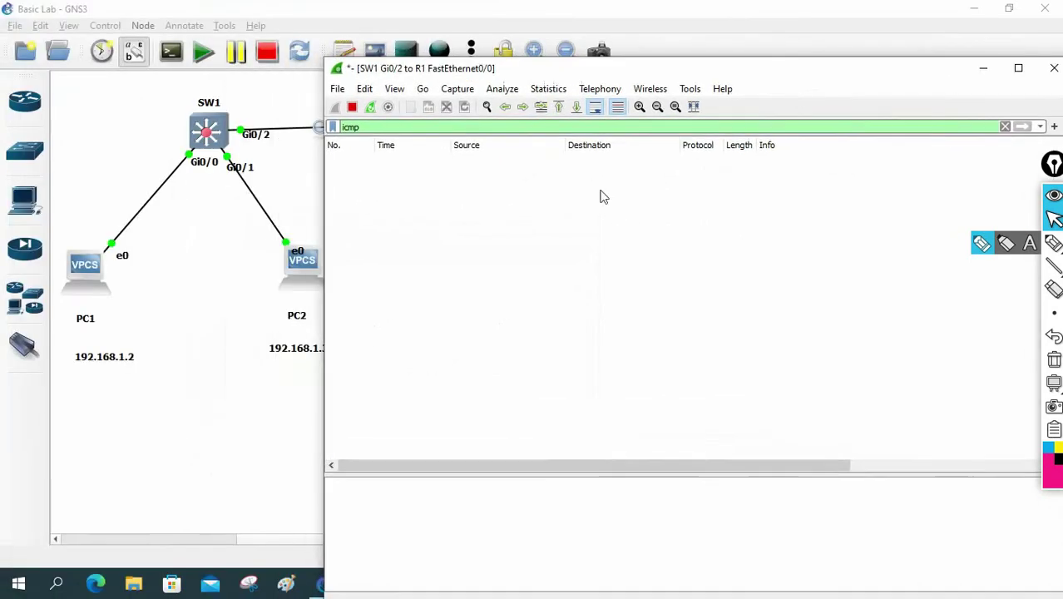
click(211, 445)
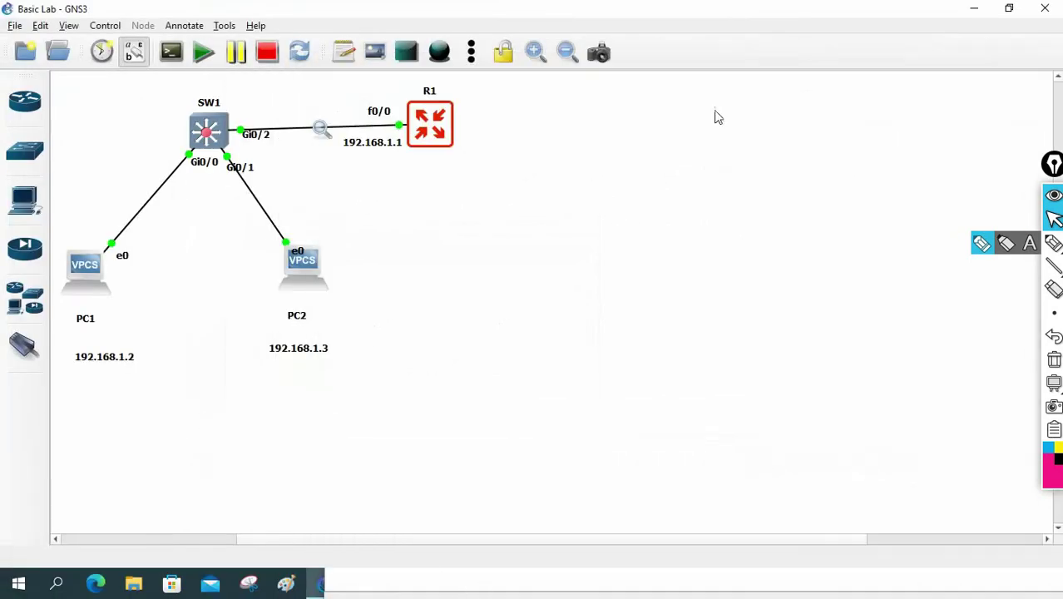
click(400, 576)
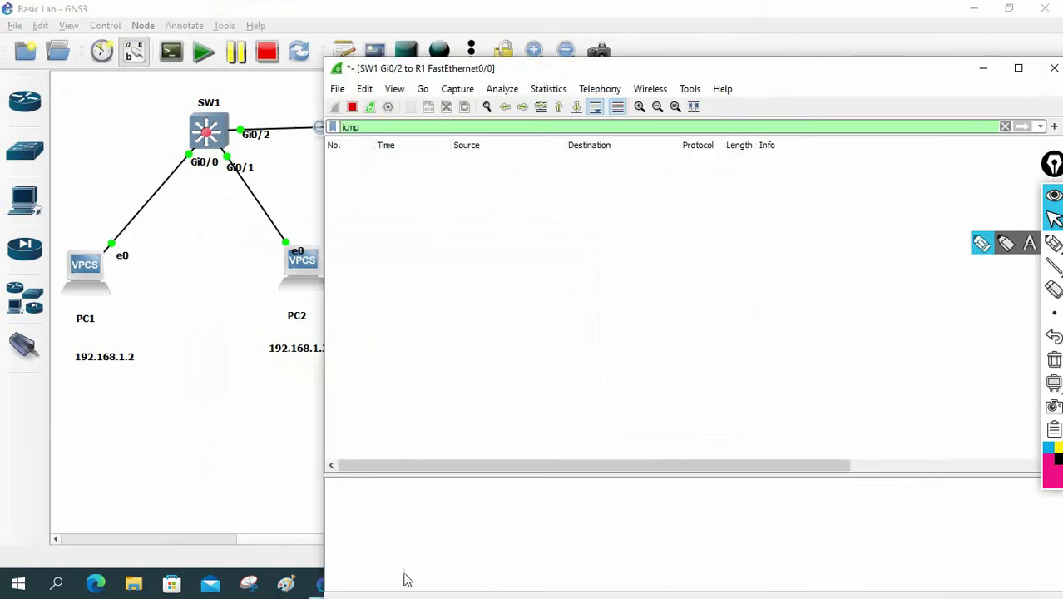
click(989, 70)
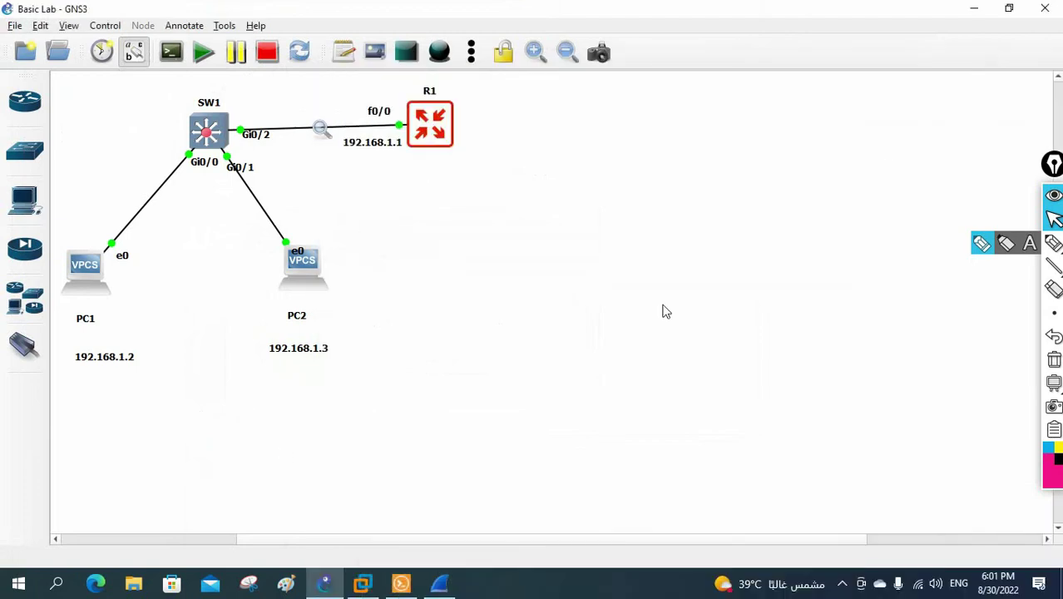
click(435, 585)
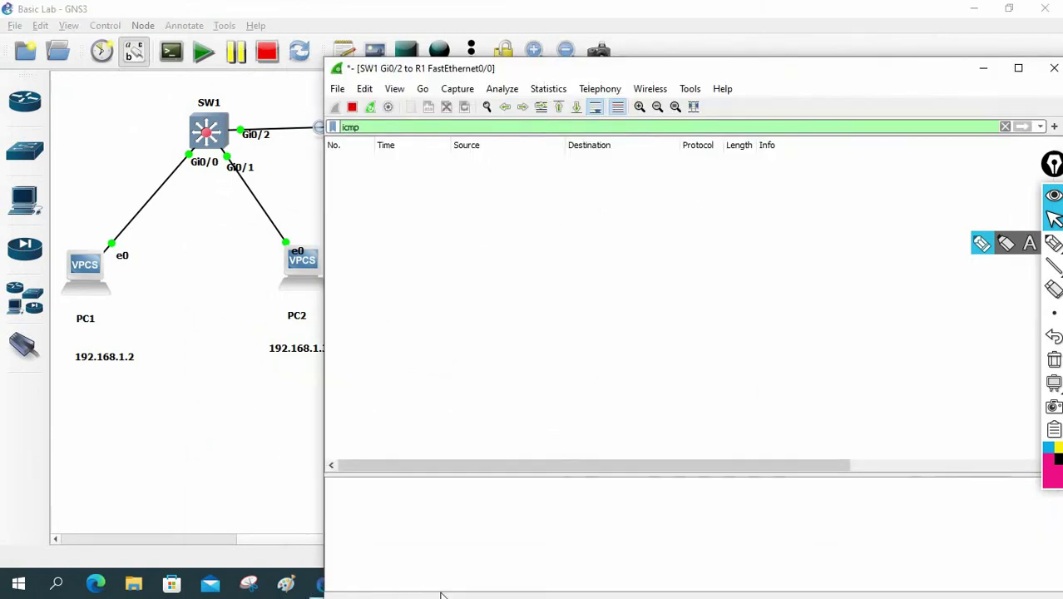
click(983, 70)
click(400, 585)
click(400, 585)
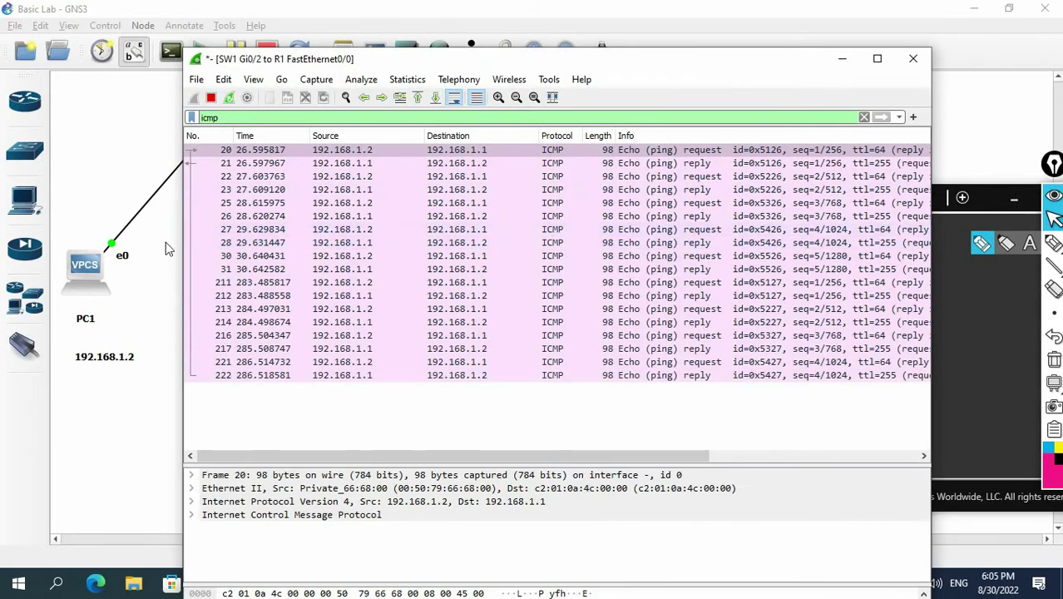
- Widen and reposition the Wireshark window, and compare the source addresses of the first ICMP request and reply
drag(181, 241, 19, 240)
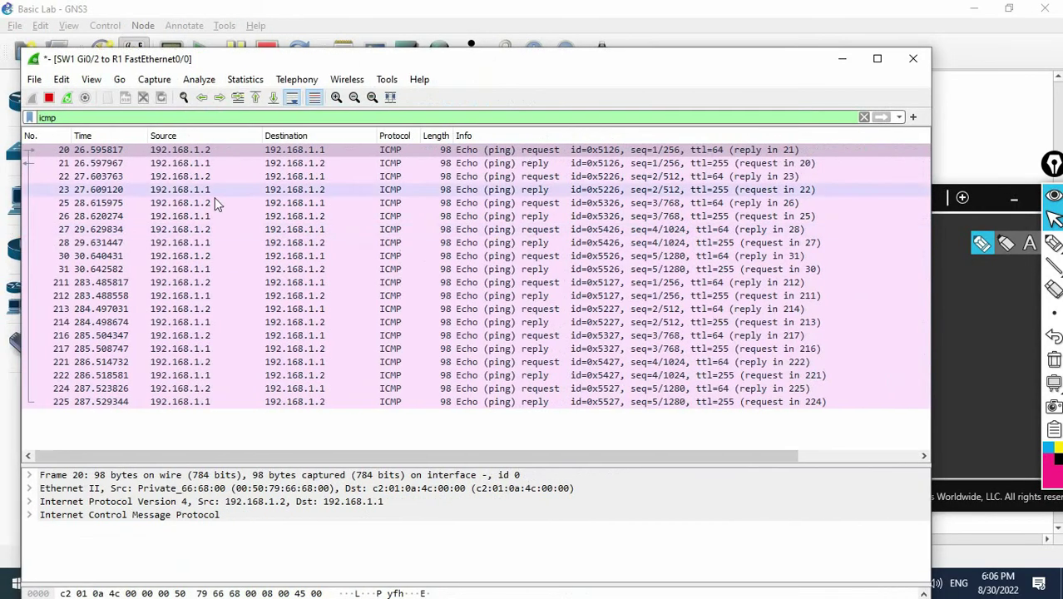
drag(415, 59, 515, 67)
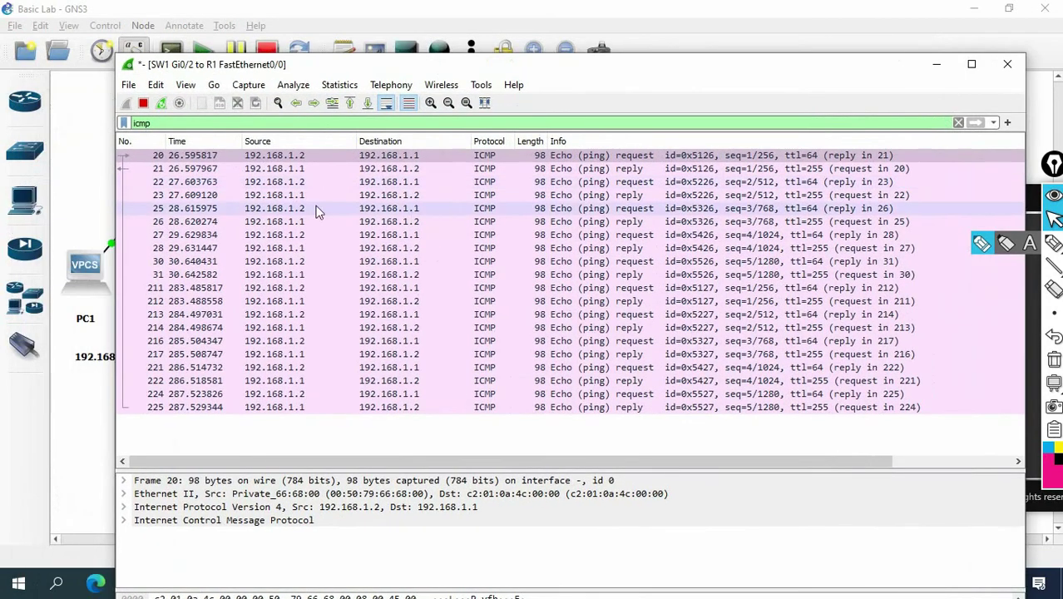
click(279, 170)
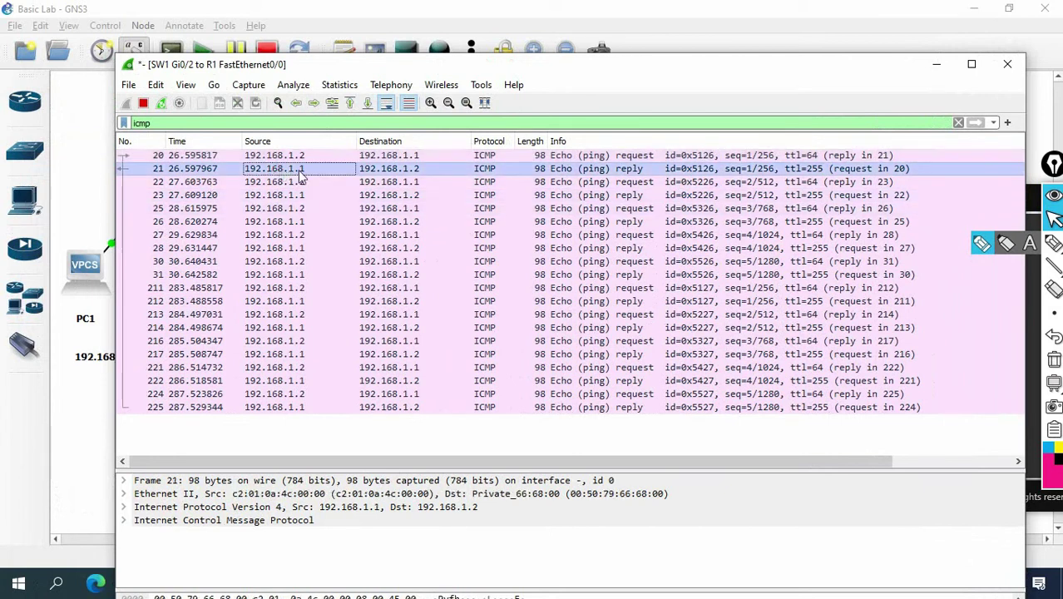
click(289, 158)
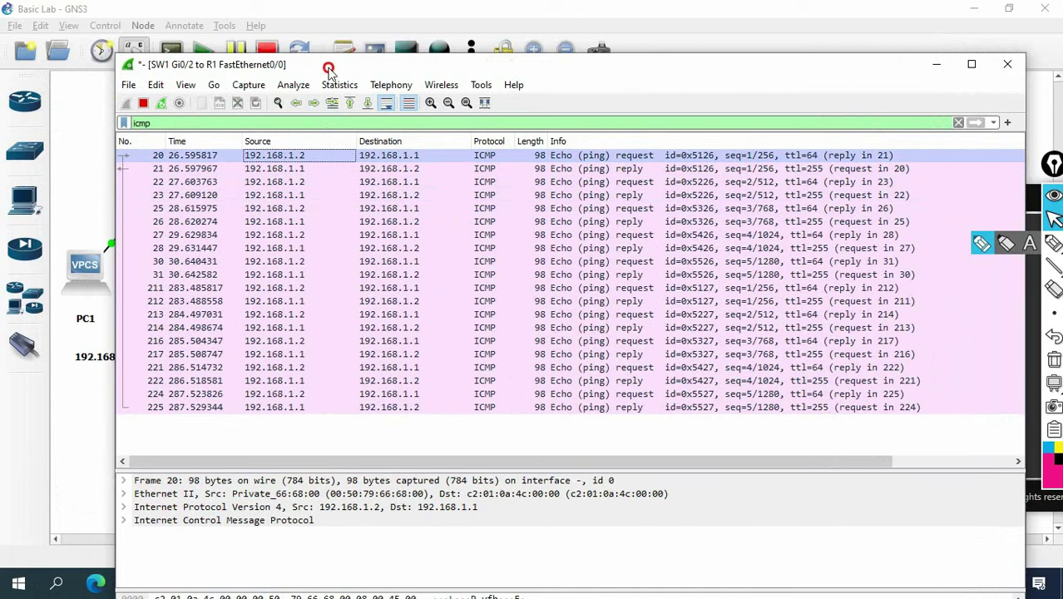
drag(329, 67, 425, 68)
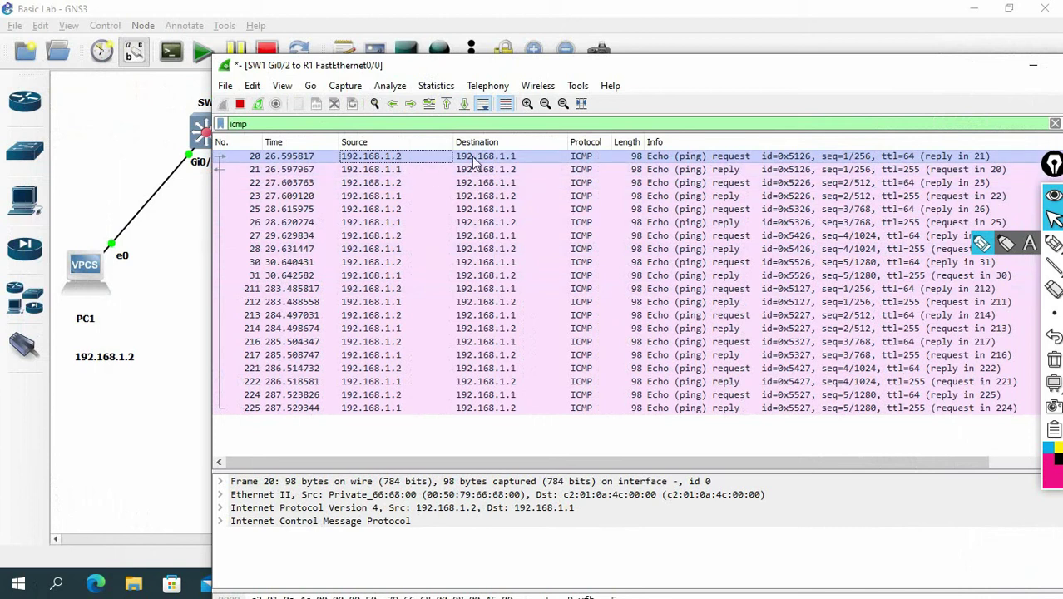
- Examine the protocol, length and info fields of the first ICMP echo request, packet 20
drag(508, 68, 499, 112)
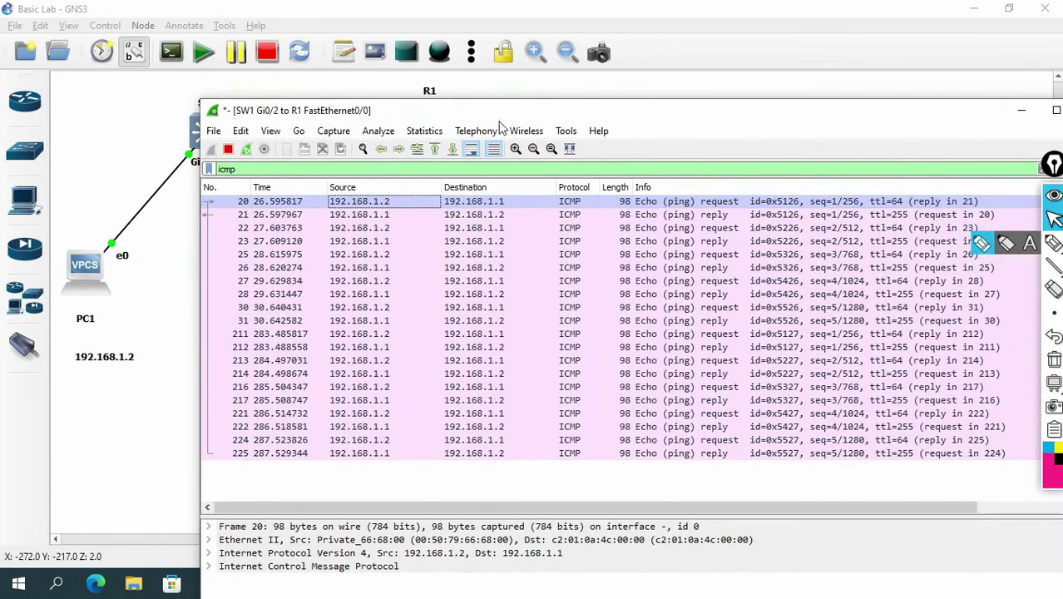
click(572, 203)
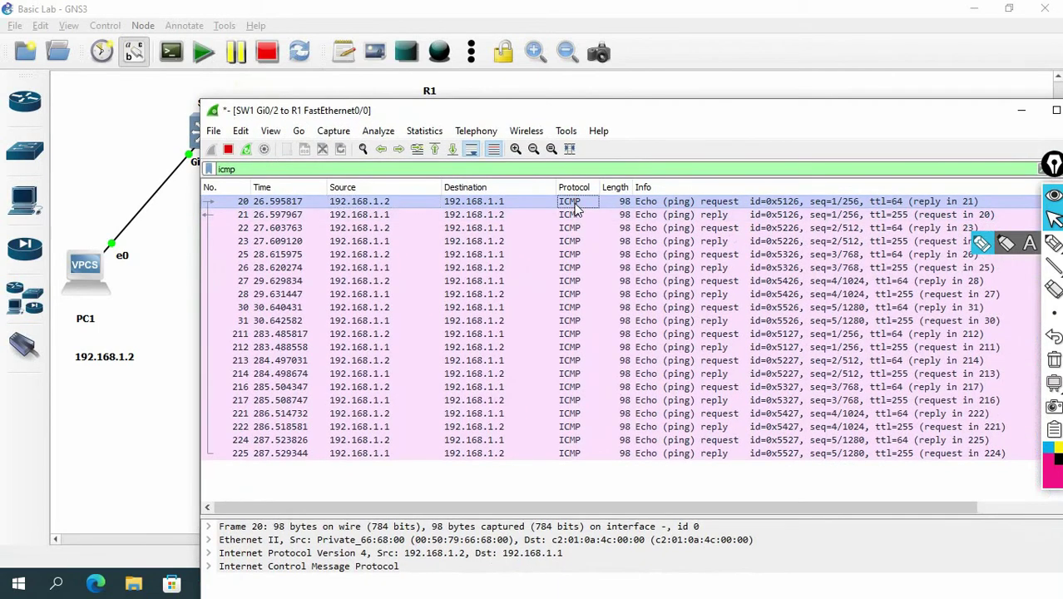
click(624, 204)
click(653, 208)
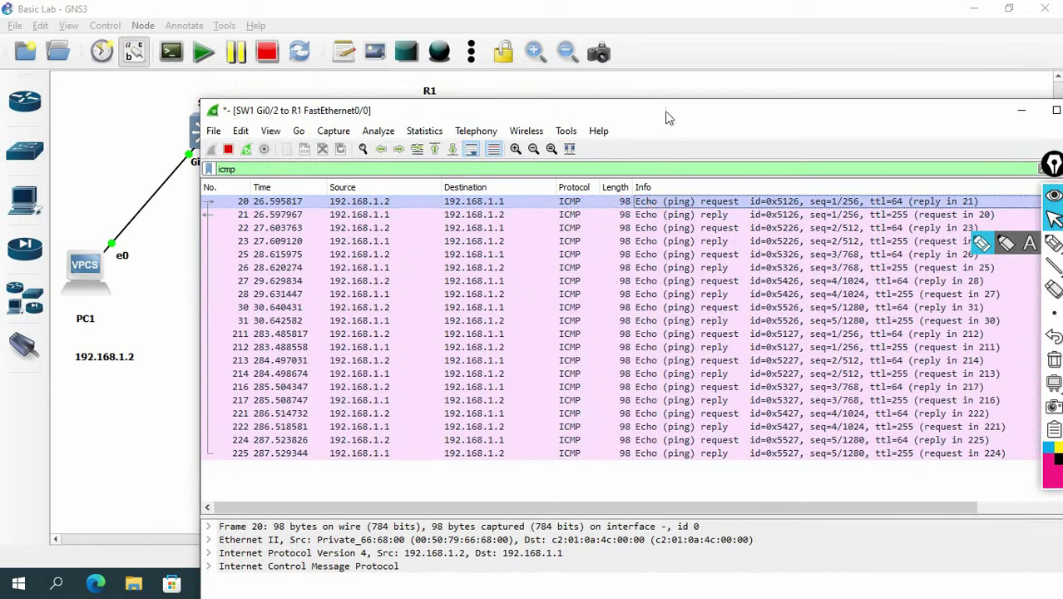
drag(668, 117, 591, 109)
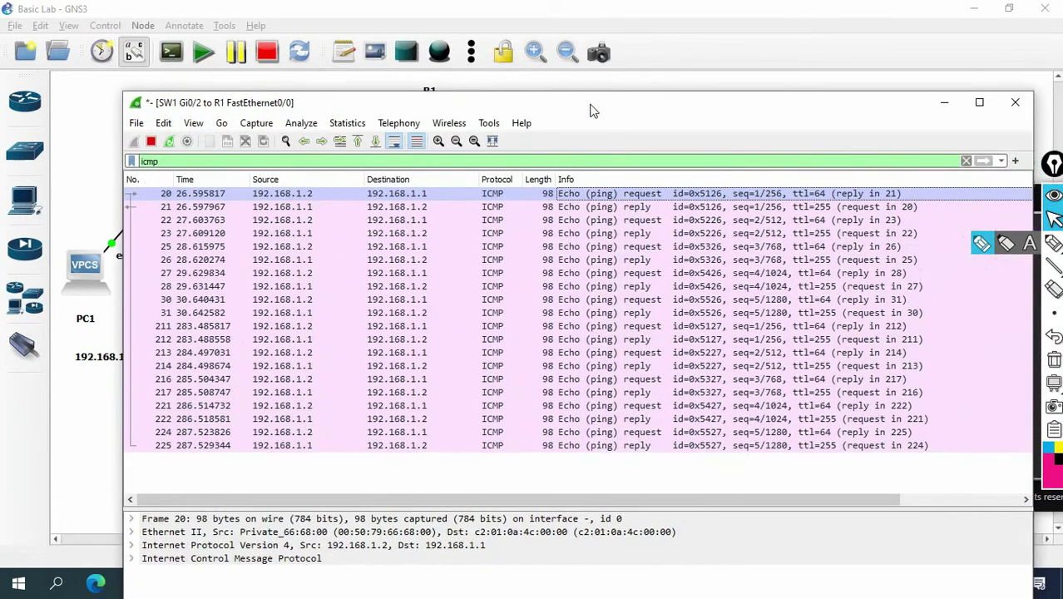
- Examine the protocol and info fields of the matching echo reply, packet 21, and reposition the capture window
click(642, 210)
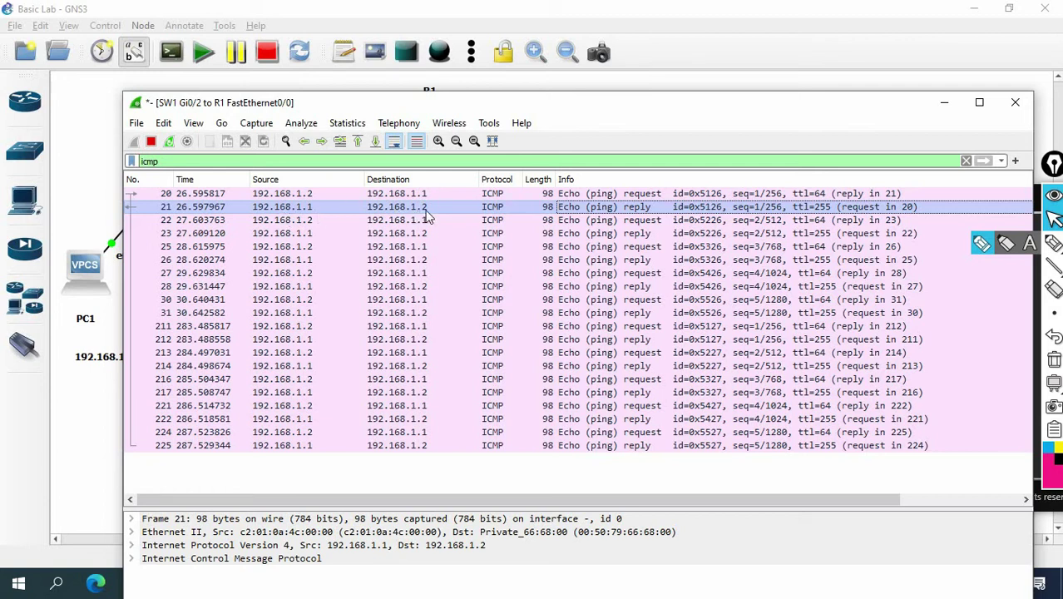
click(515, 208)
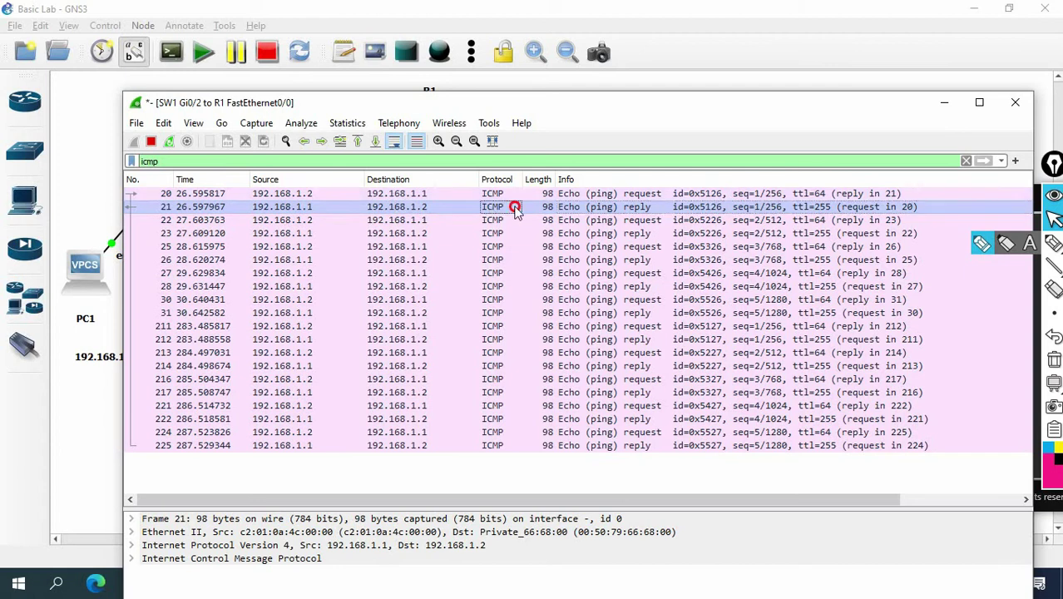
click(649, 211)
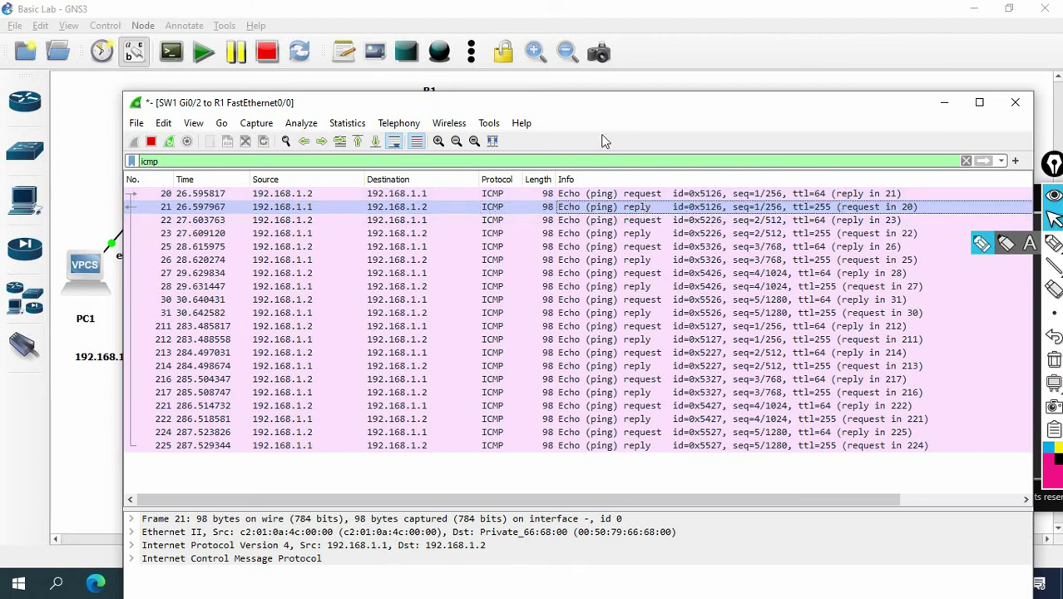
drag(626, 109, 646, 28)
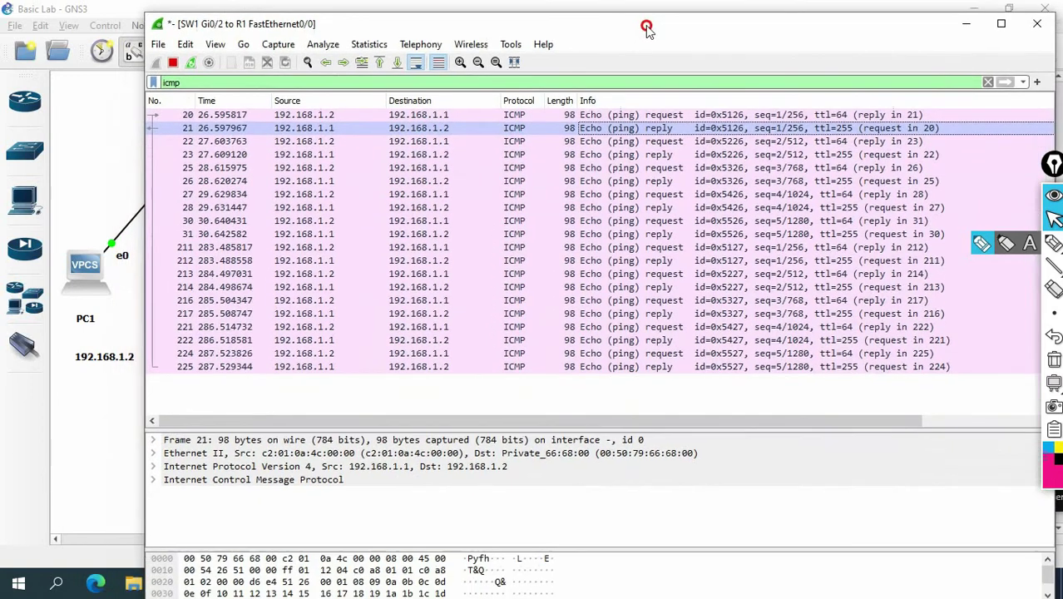
- For packet 20, enlarge the packet details area and expand the Ethernet II and Internet Protocol Version 4 headers
click(417, 117)
drag(299, 428, 275, 383)
click(153, 390)
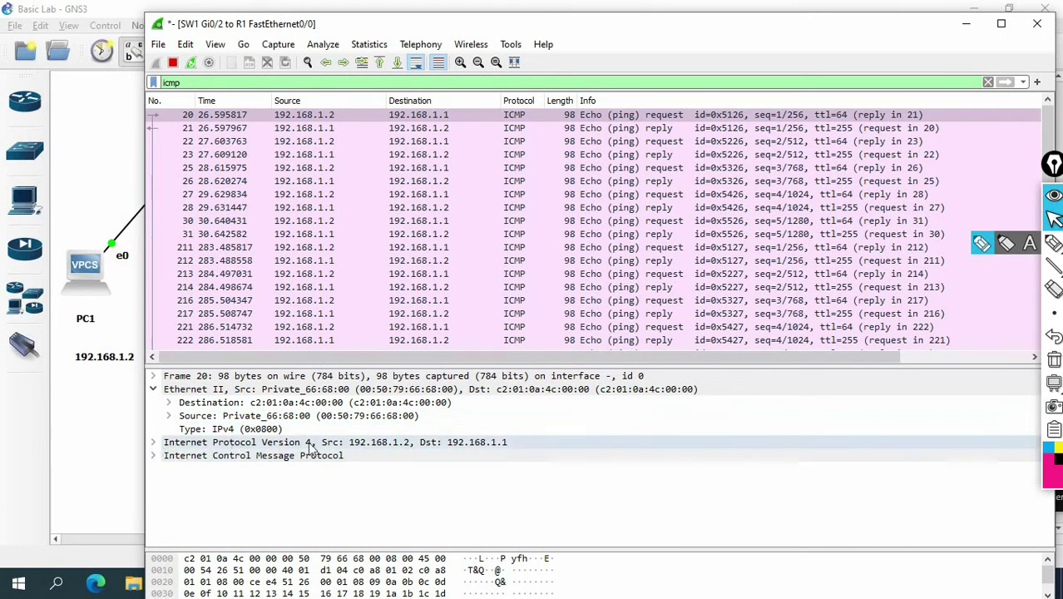
click(368, 443)
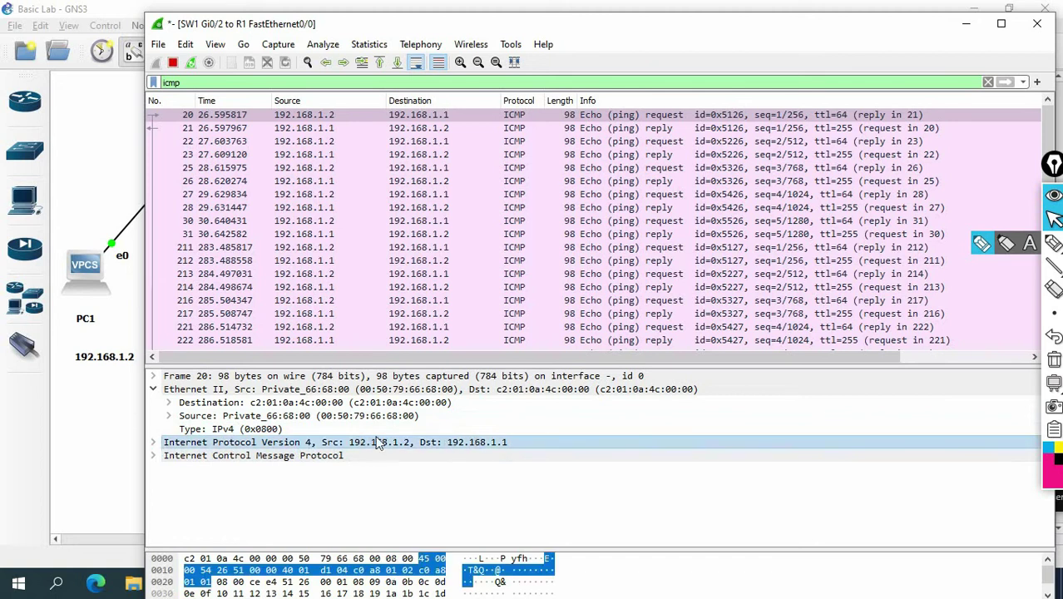
click(153, 443)
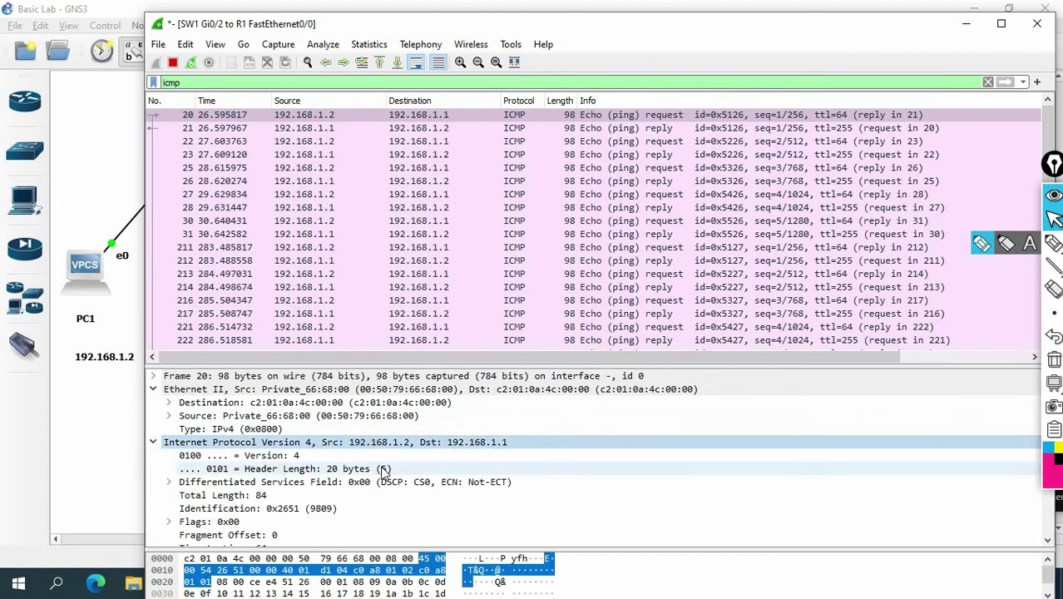
- Collapse packet 20's Ethernet II and Internet Protocol Version 4 headers, and briefly expand its frame section to view the capture metadata
click(154, 390)
click(153, 403)
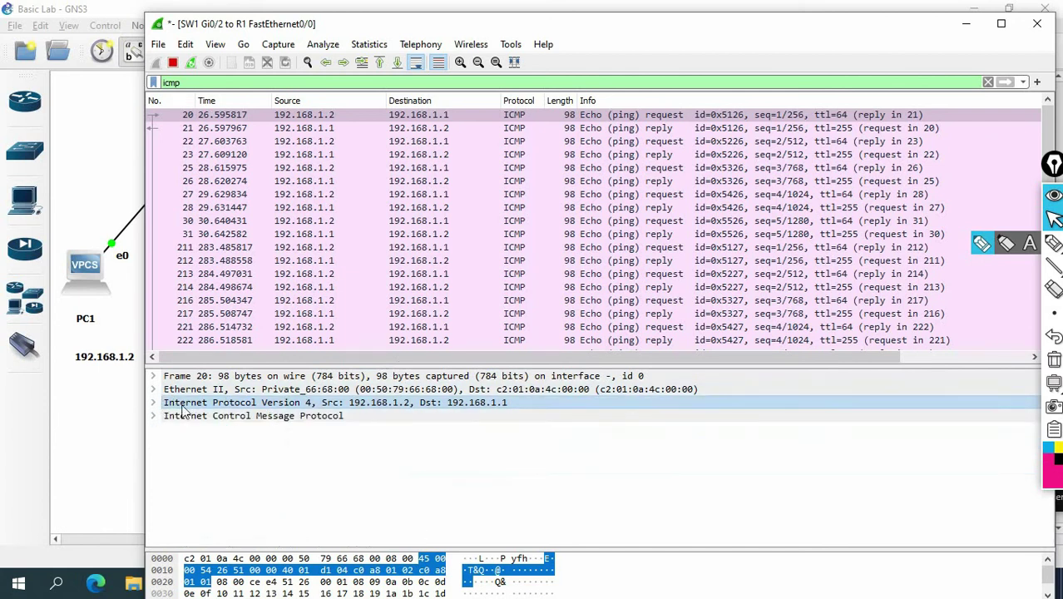
double_click(220, 378)
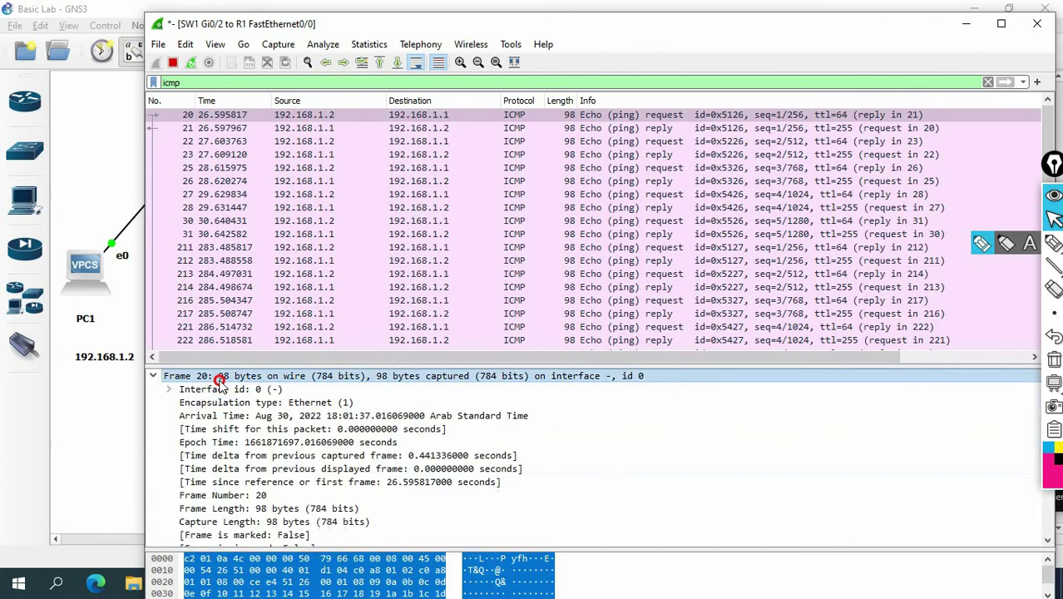
click(153, 376)
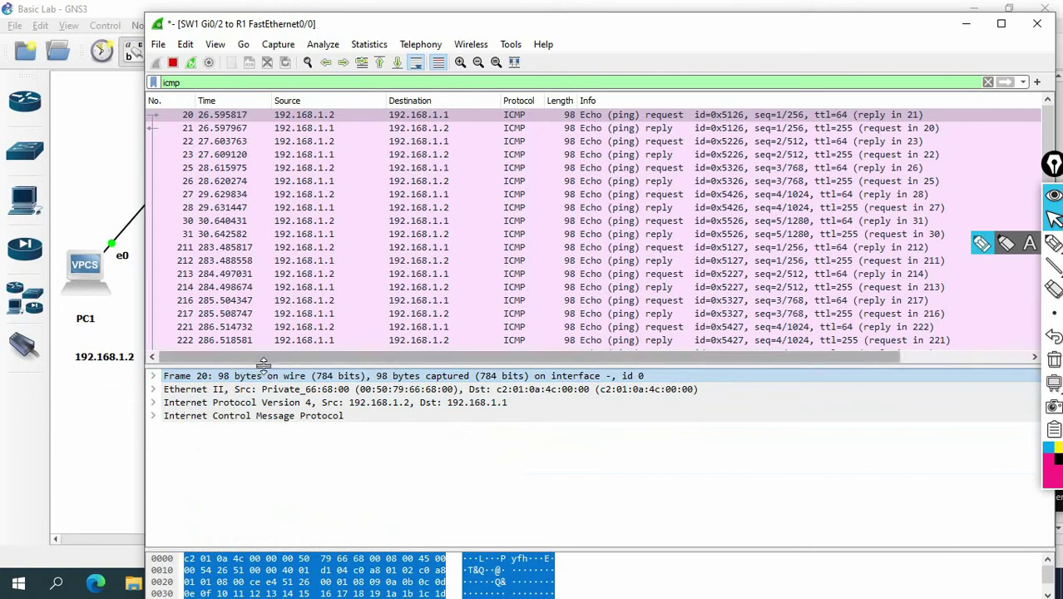
- Enlarge the packet details area and expand the Internet Control Message Protocol and Internet Protocol Version 4 sections of packet 20
drag(264, 368, 254, 217)
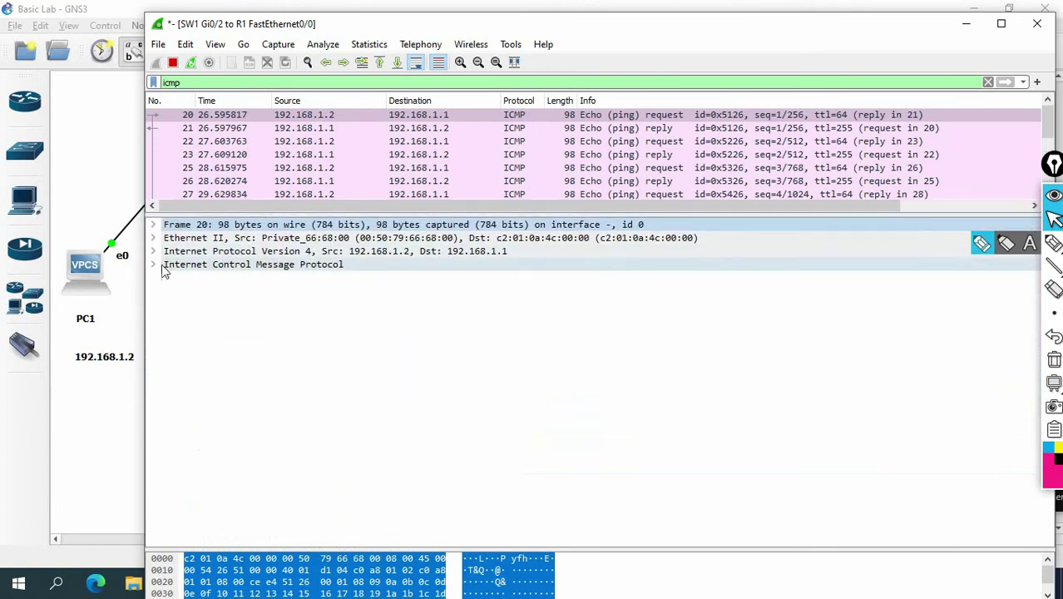
click(155, 265)
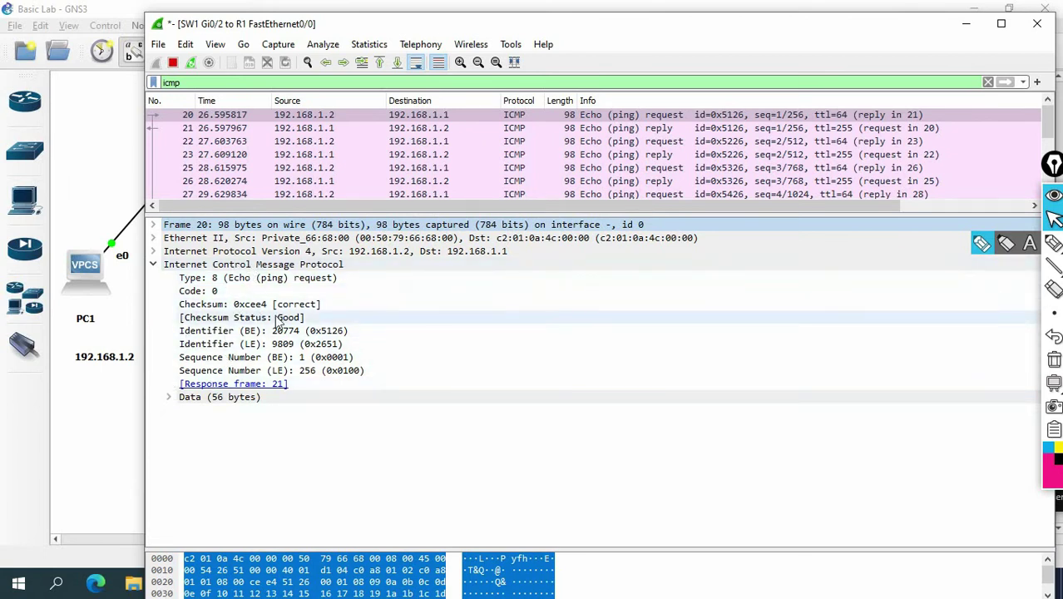
click(153, 251)
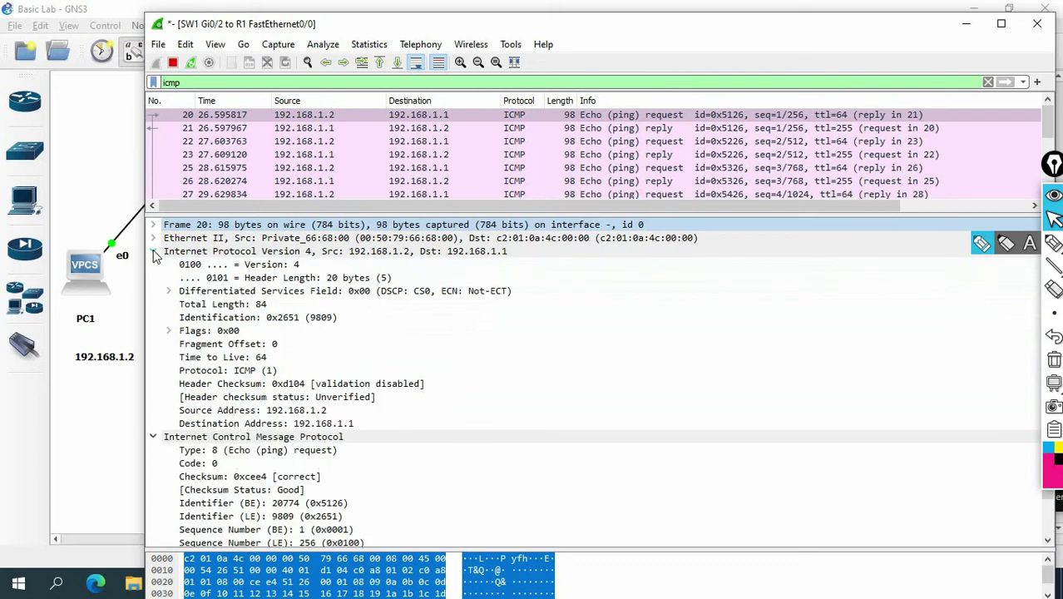
- Examine the IPv4 header's source, destination, checksum, protocol, total length and Differentiated Services fields, and collapse the header
click(223, 253)
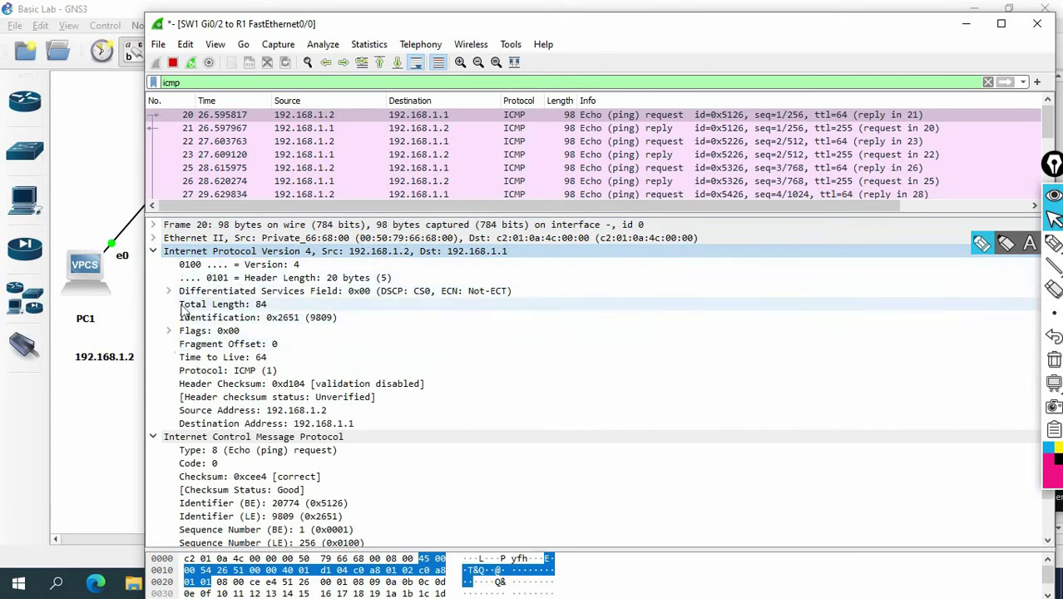
click(275, 410)
click(283, 423)
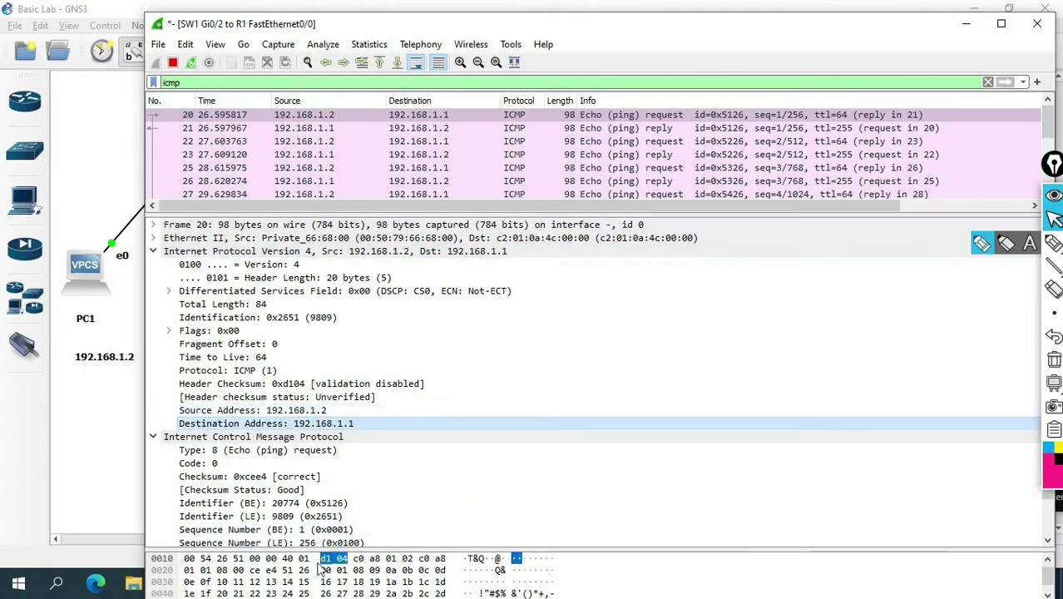
scroll(266, 499, down, 1)
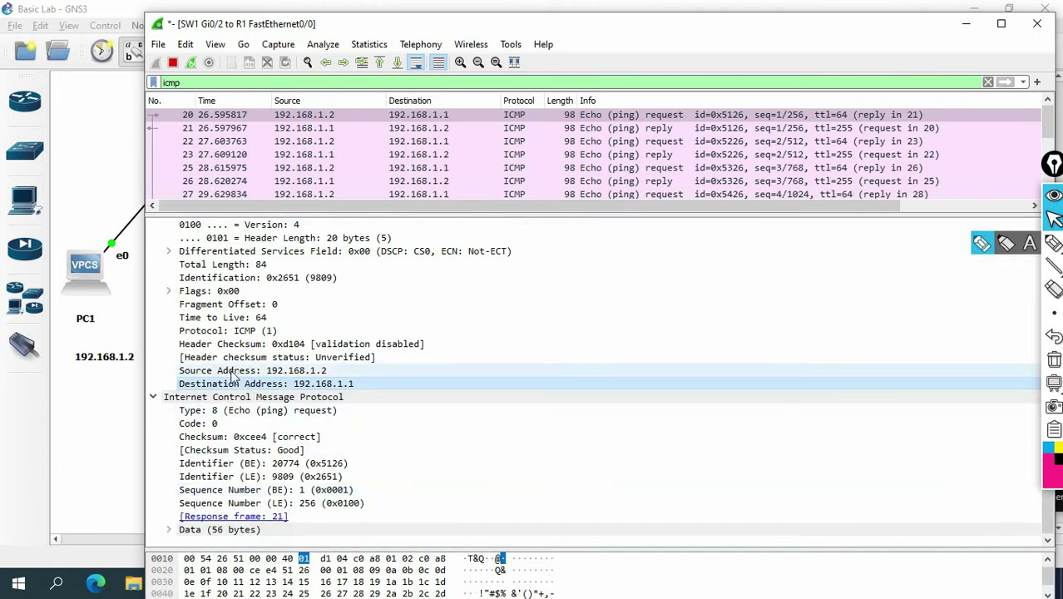
click(232, 345)
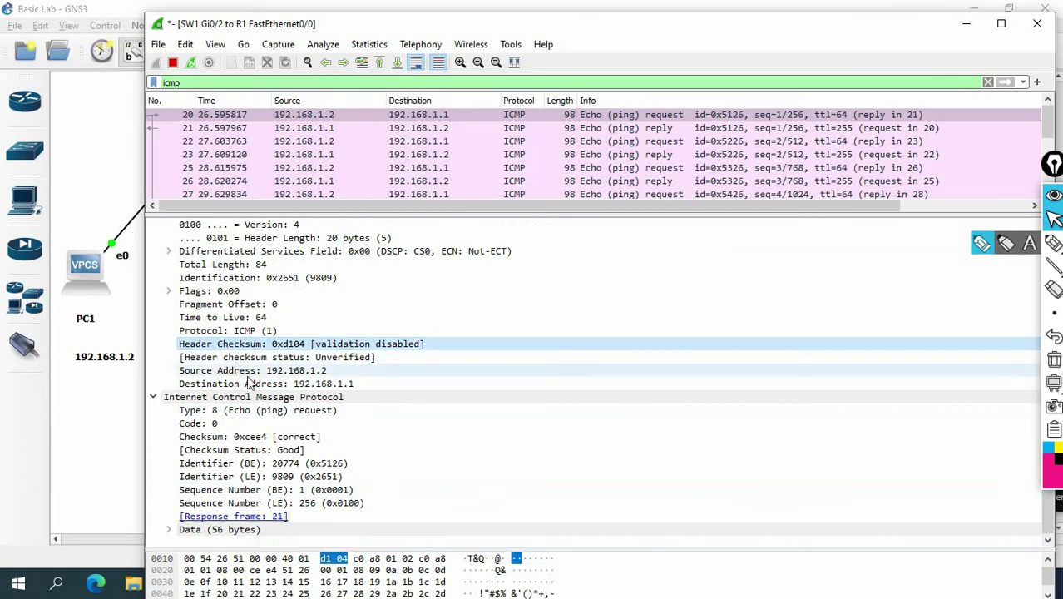
scroll(251, 385, up, 1)
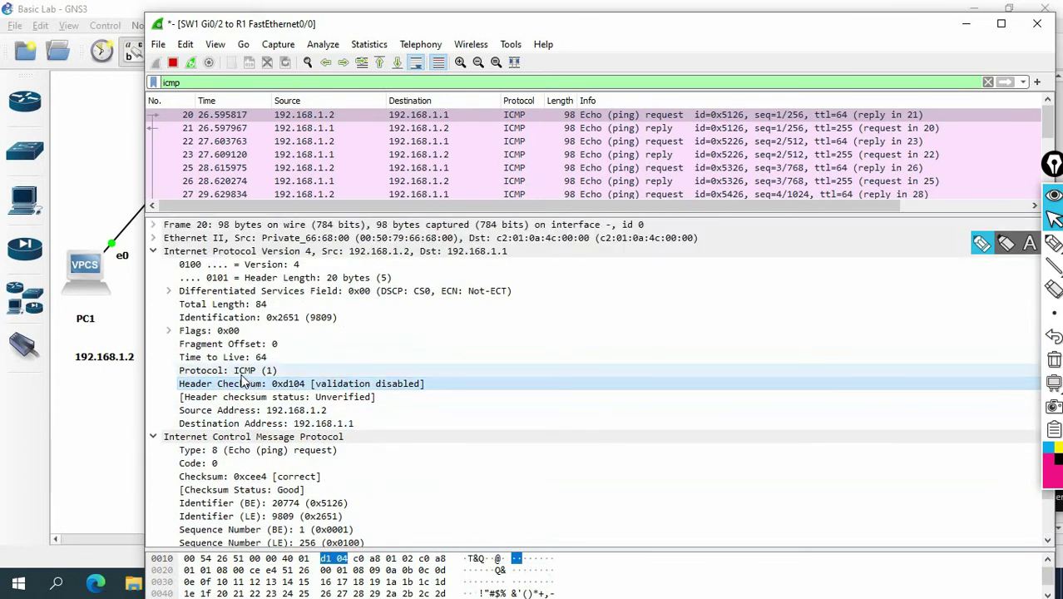
click(230, 374)
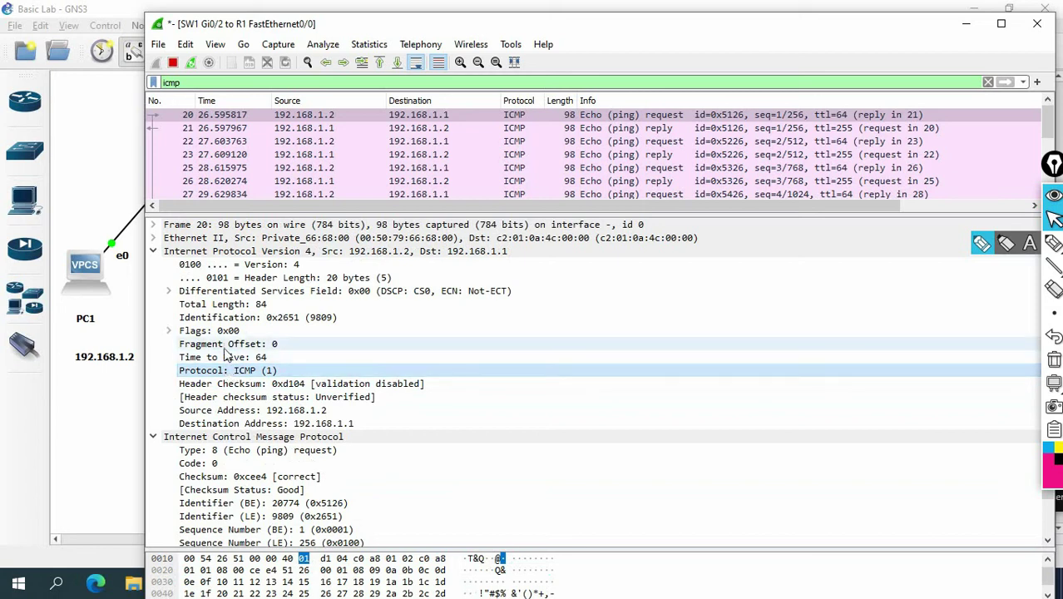
click(215, 305)
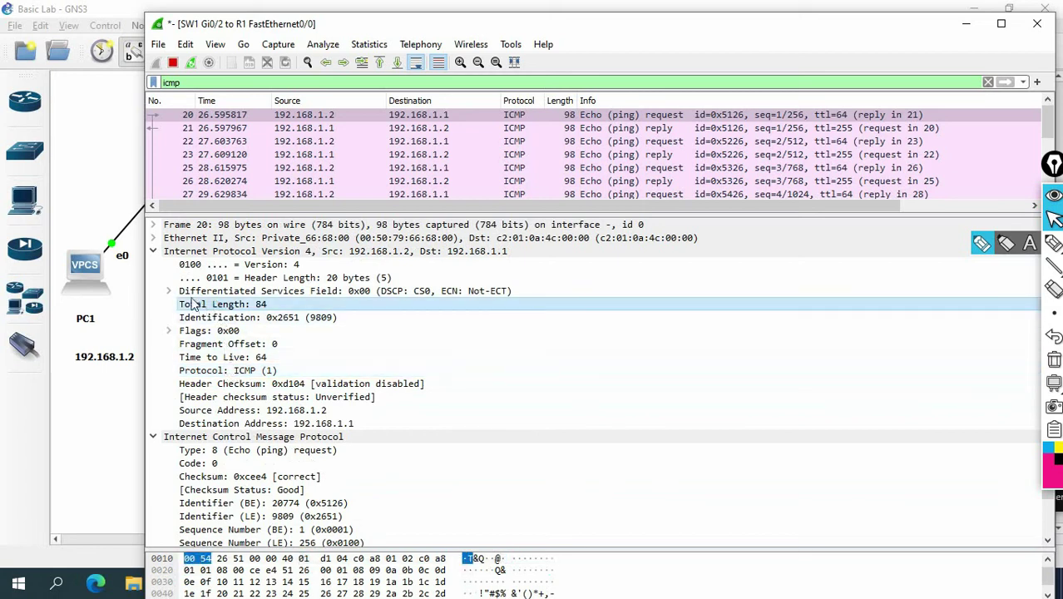
click(170, 292)
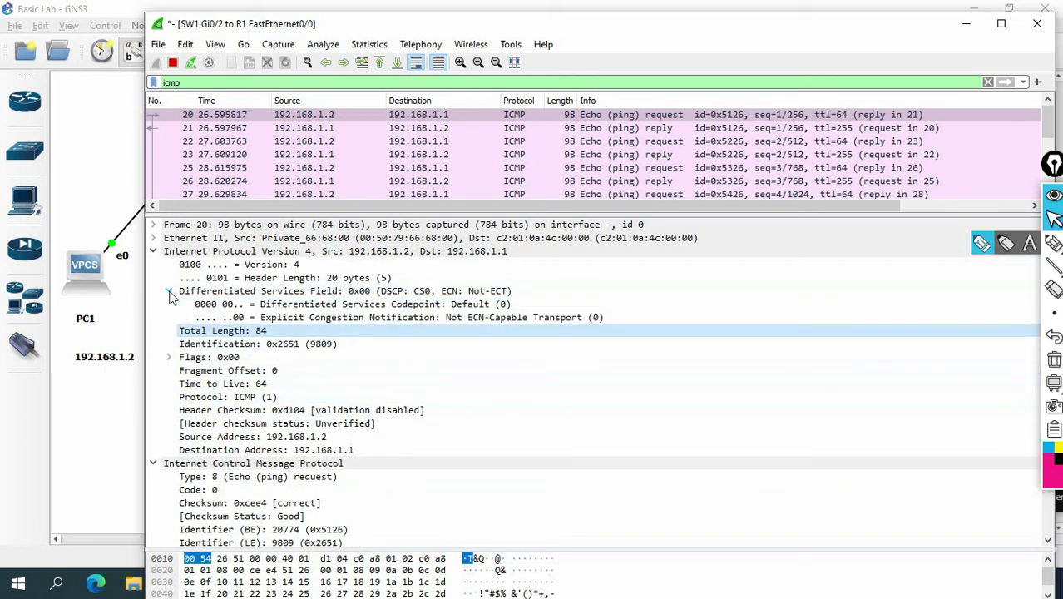
click(169, 292)
click(158, 253)
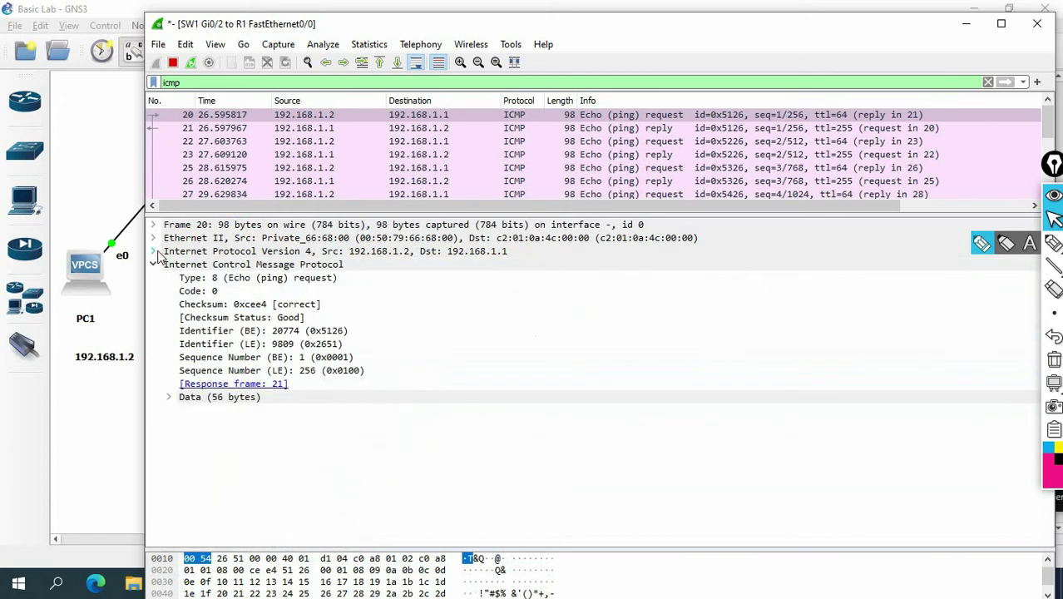
- Expand the Ethernet II header of packet 20 and compare its destination and source MAC addresses
click(155, 240)
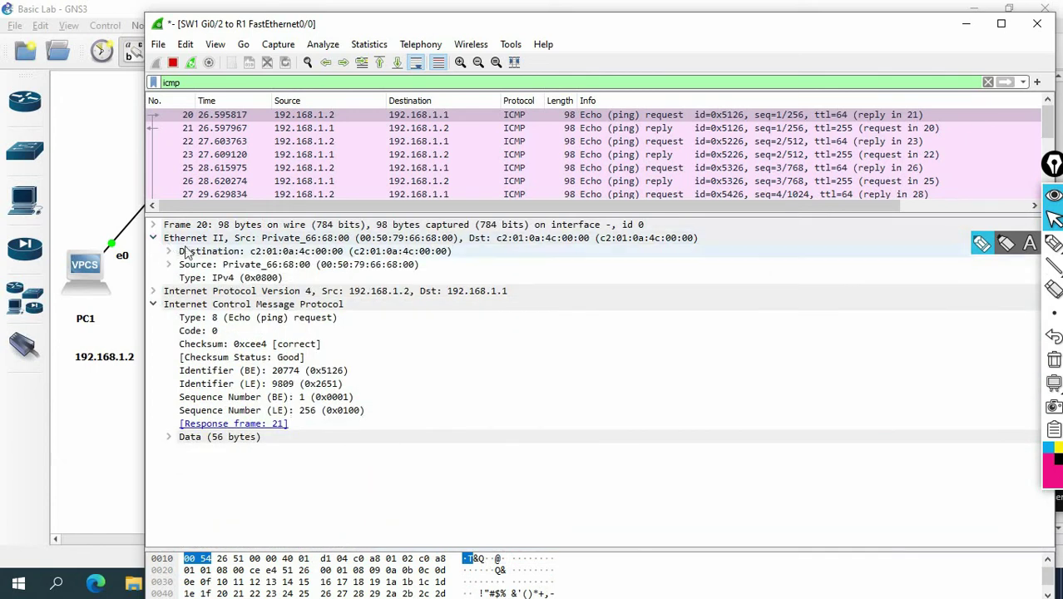
click(193, 252)
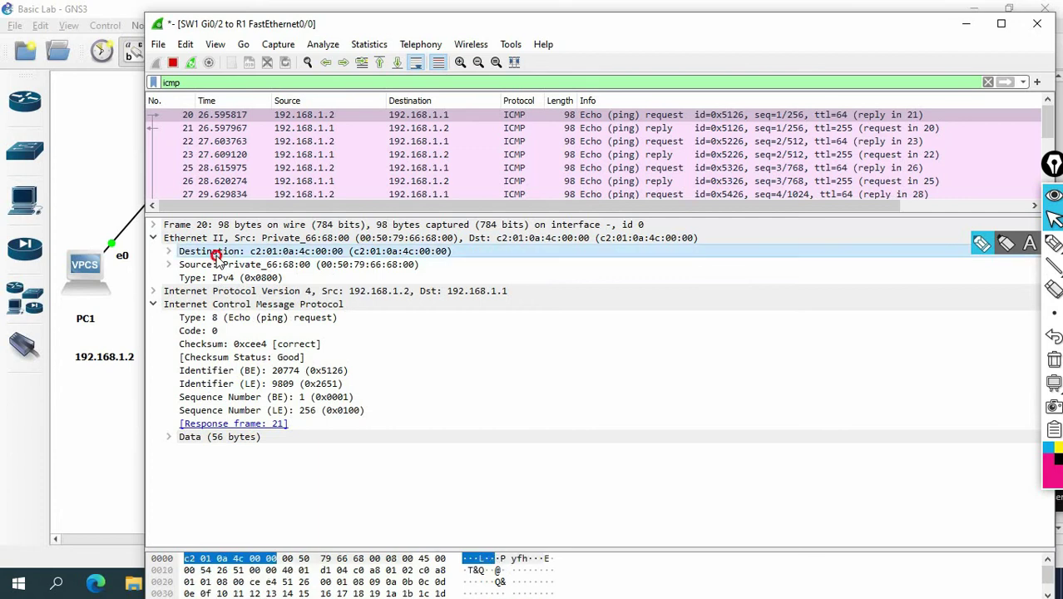
click(232, 265)
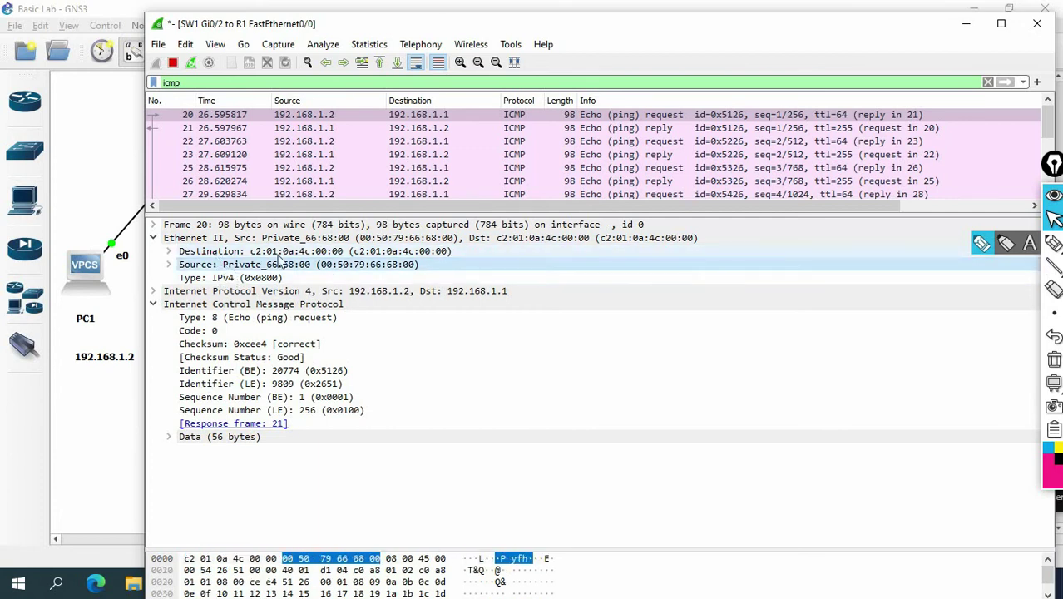
click(415, 252)
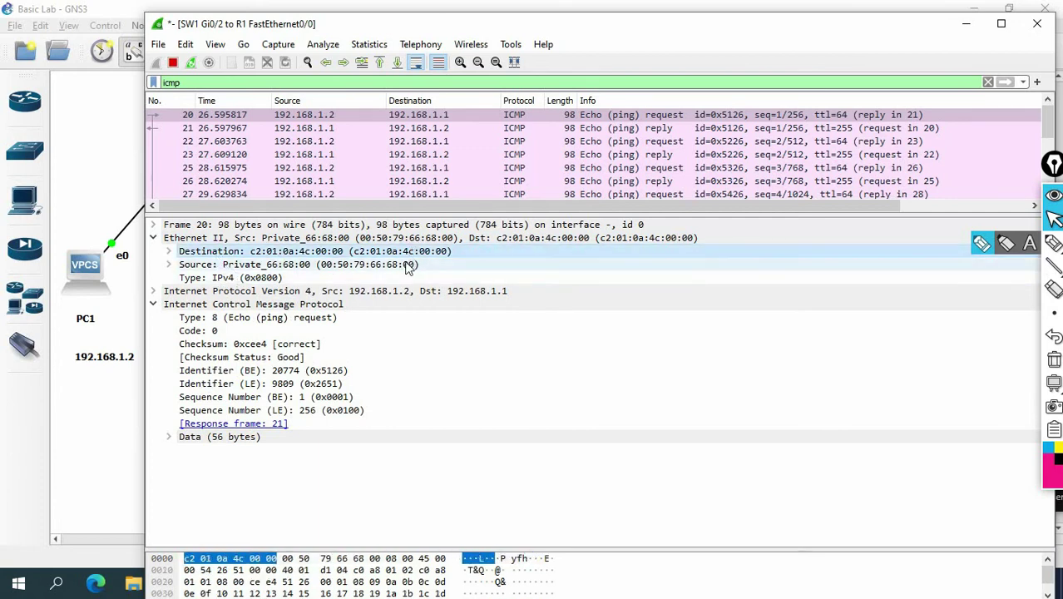
click(406, 264)
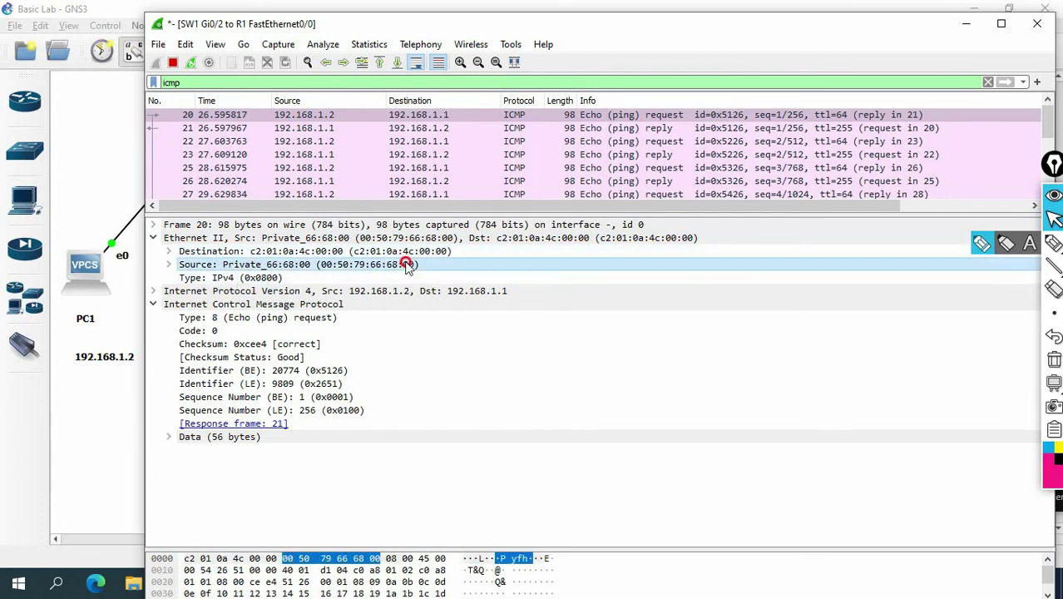
- Minimize the capture window, run "sh ip" in the PC1 console, and select the MAC address in the output
click(966, 25)
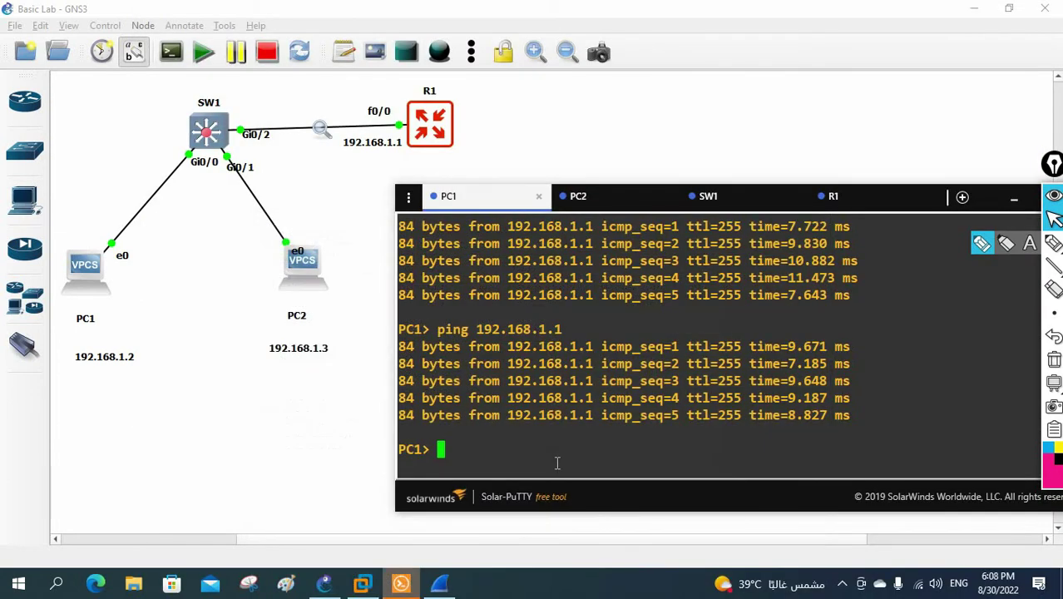
text(sh ip)
key(Return)
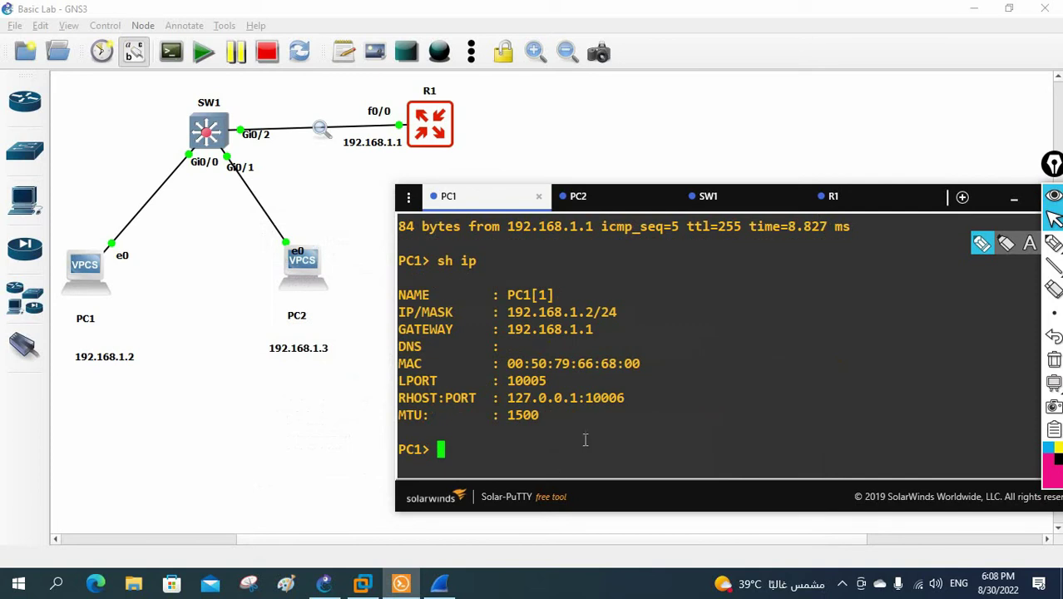
drag(645, 363, 512, 363)
- Return to the Wireshark capture and arrange it below the PC1 console so PC1's MAC and the Ethernet II header can be compared
click(440, 584)
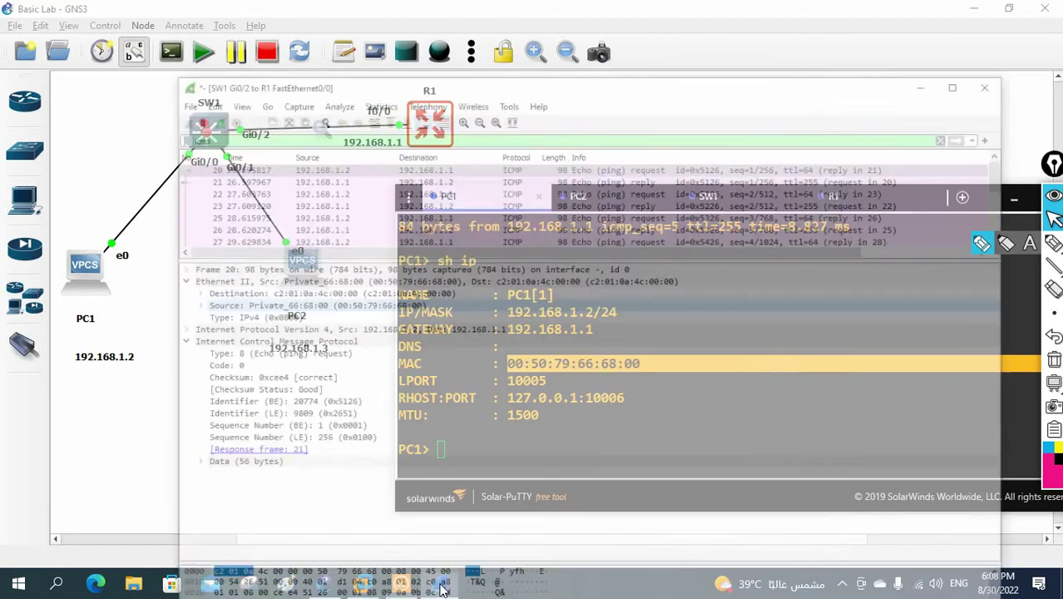
click(441, 586)
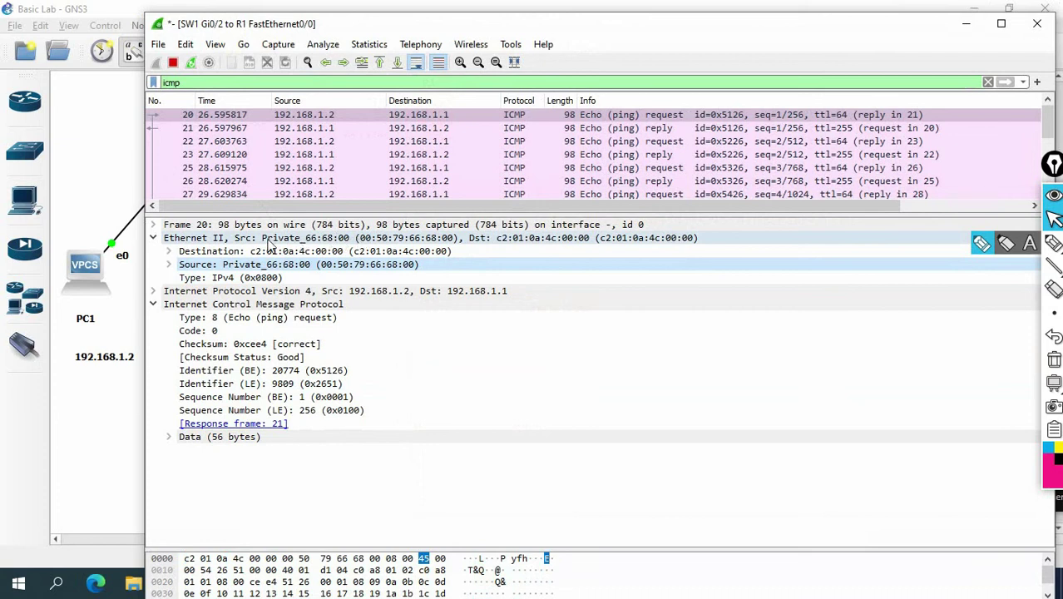
click(401, 239)
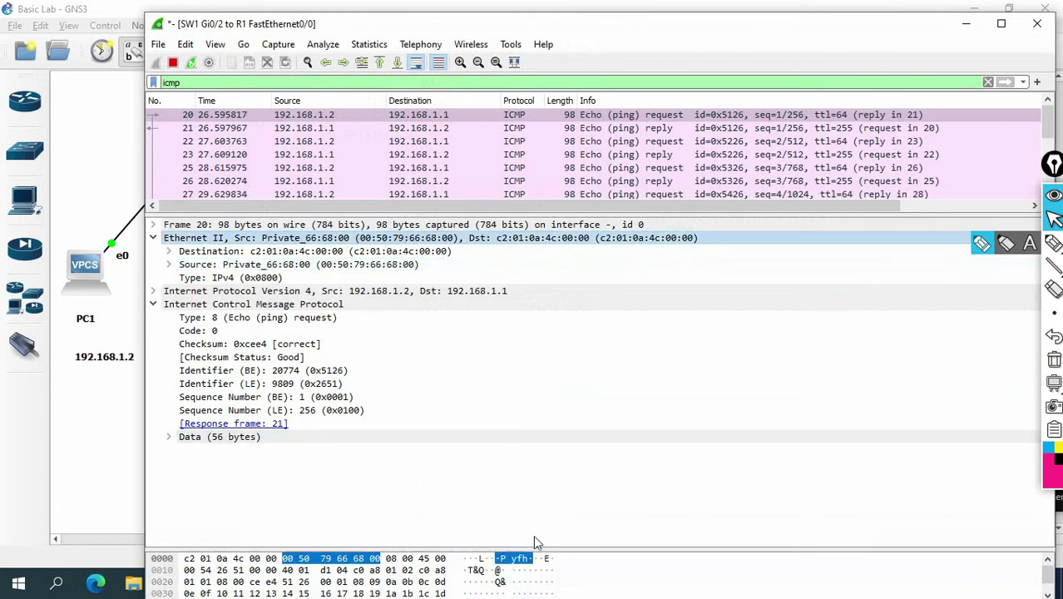
drag(754, 25, 721, 346)
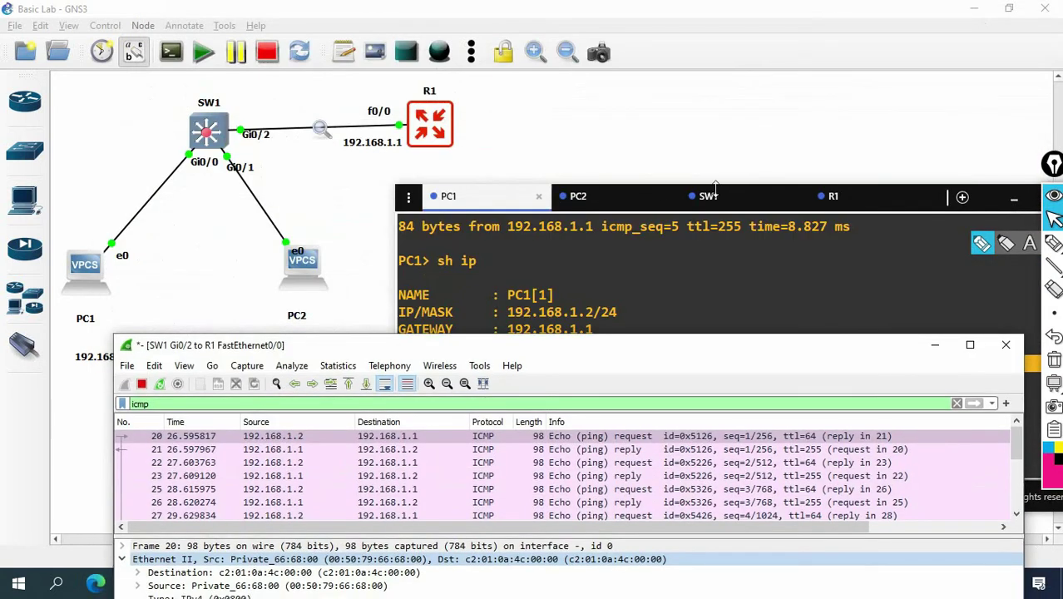
drag(502, 197, 545, 48)
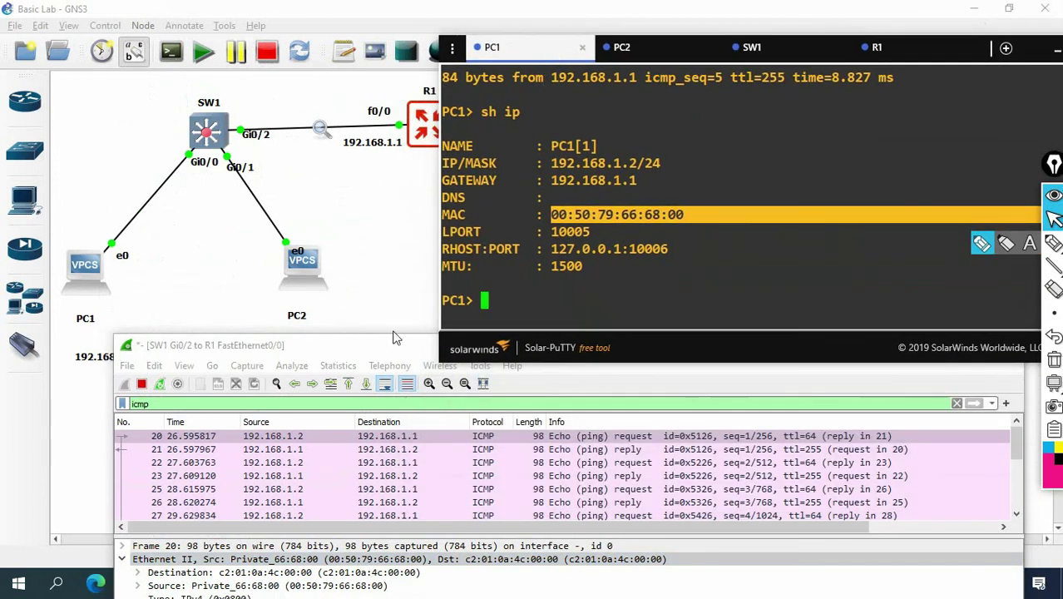
drag(370, 347, 433, 259)
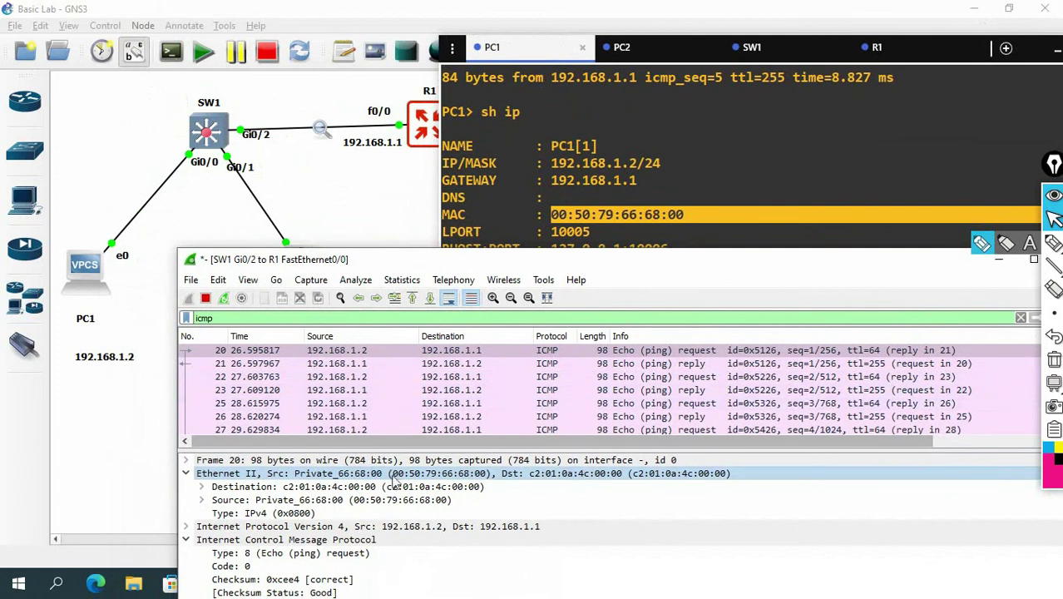
- Enlarge the packet details area and expand the Source field under the Ethernet II header
drag(398, 450, 412, 378)
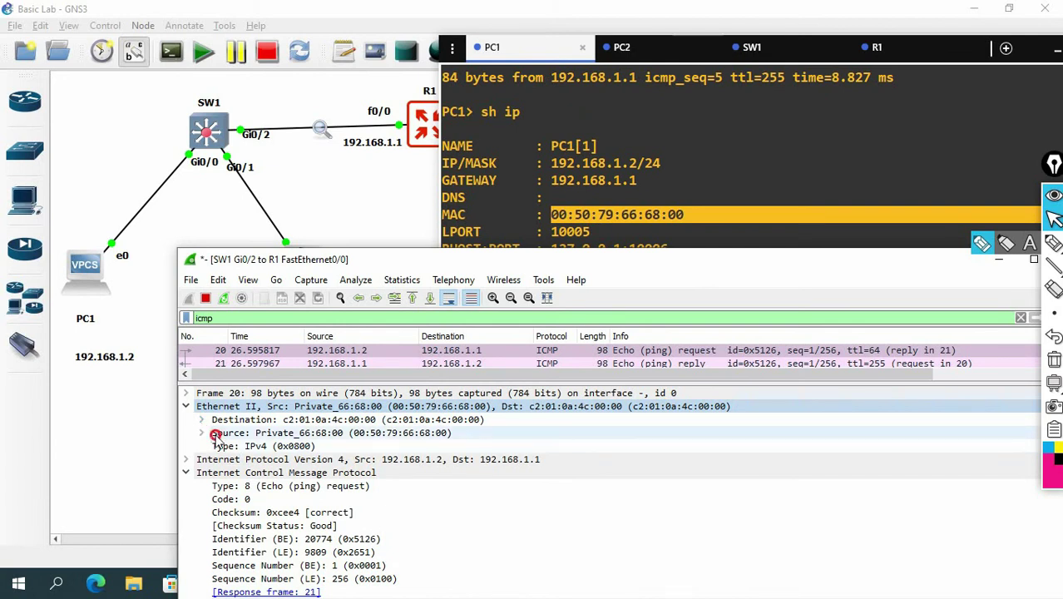
click(223, 434)
click(201, 435)
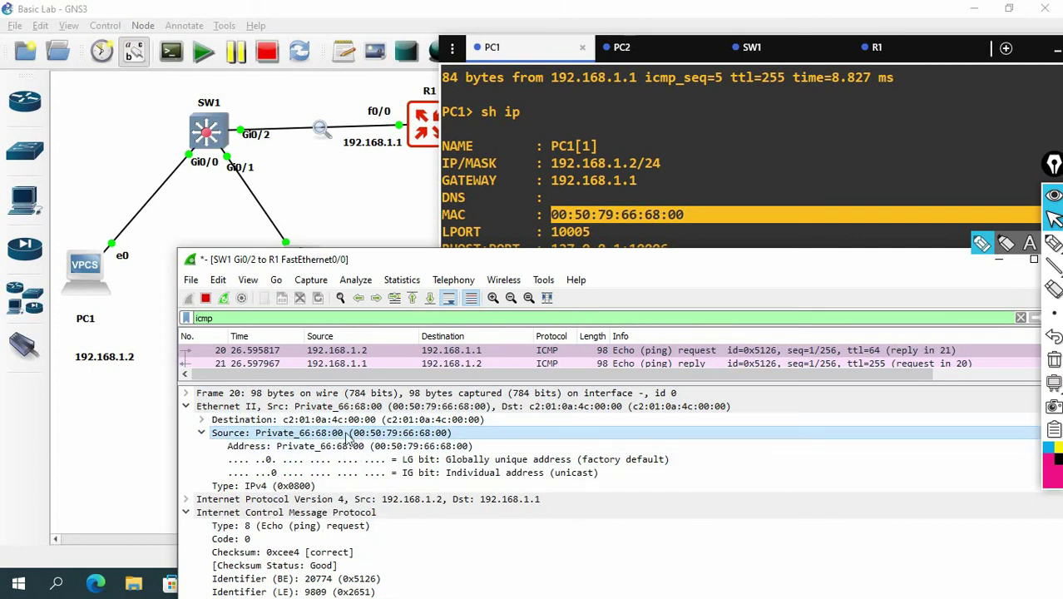
- Move the capture window up, expand the IPv4 header, and examine its destination address and the Ethernet source and destination MAC addresses
drag(384, 268, 403, 176)
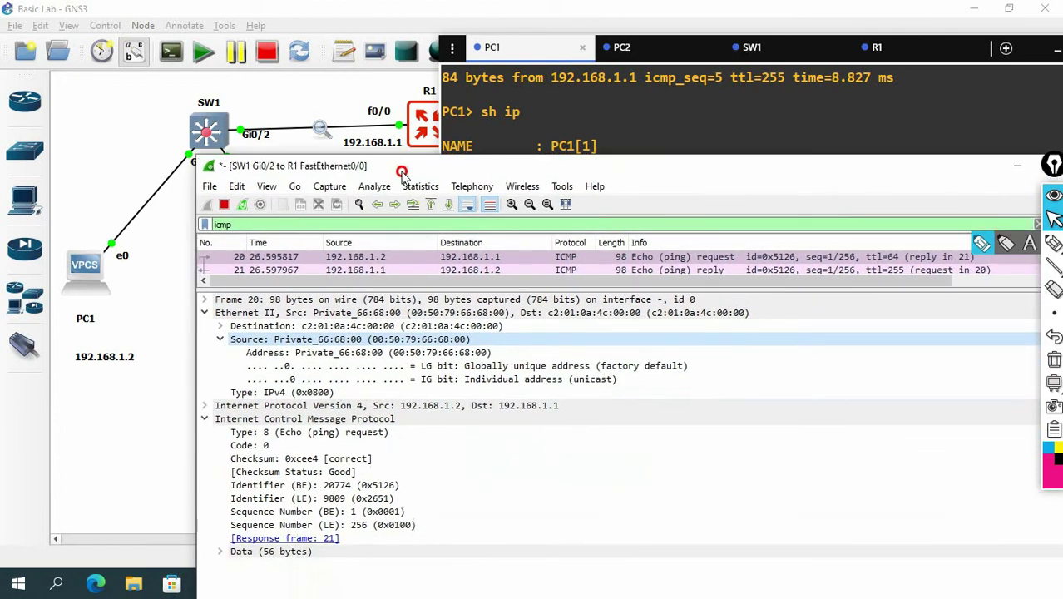
click(205, 406)
scroll(319, 517, down, 2)
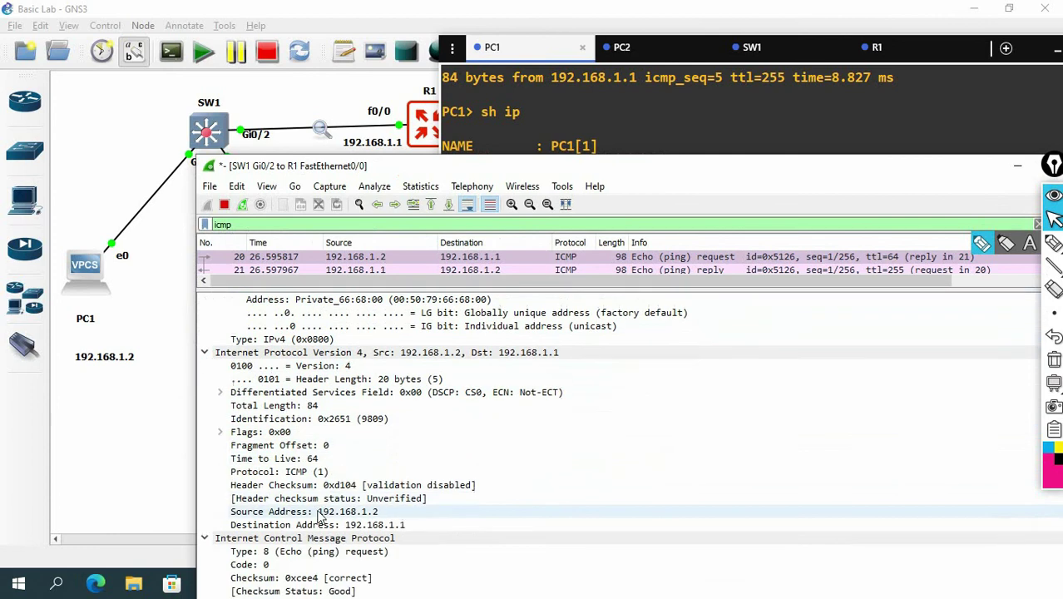
click(320, 525)
scroll(297, 459, up, 2)
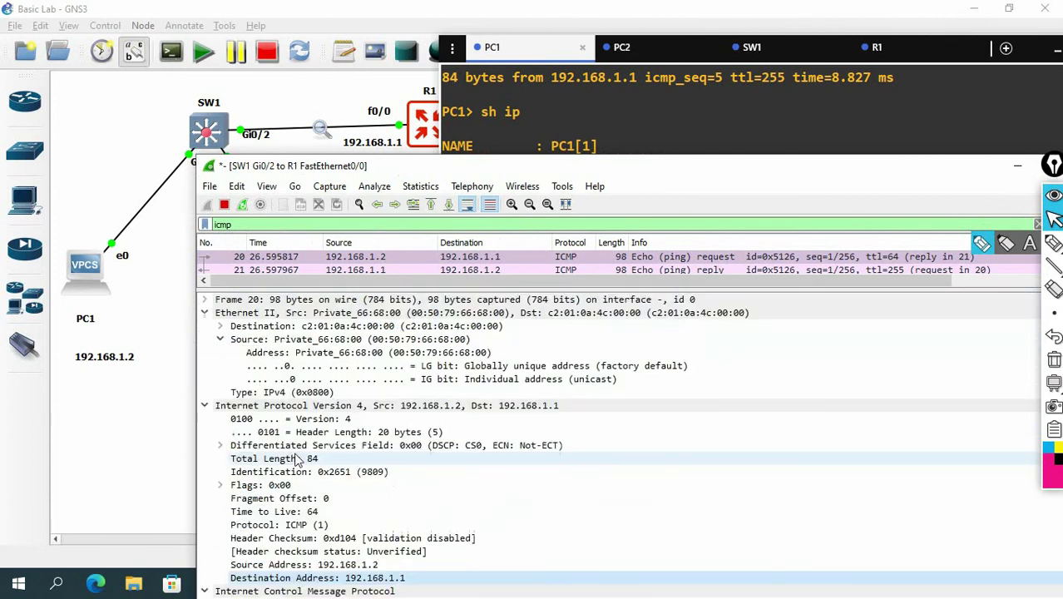
click(400, 341)
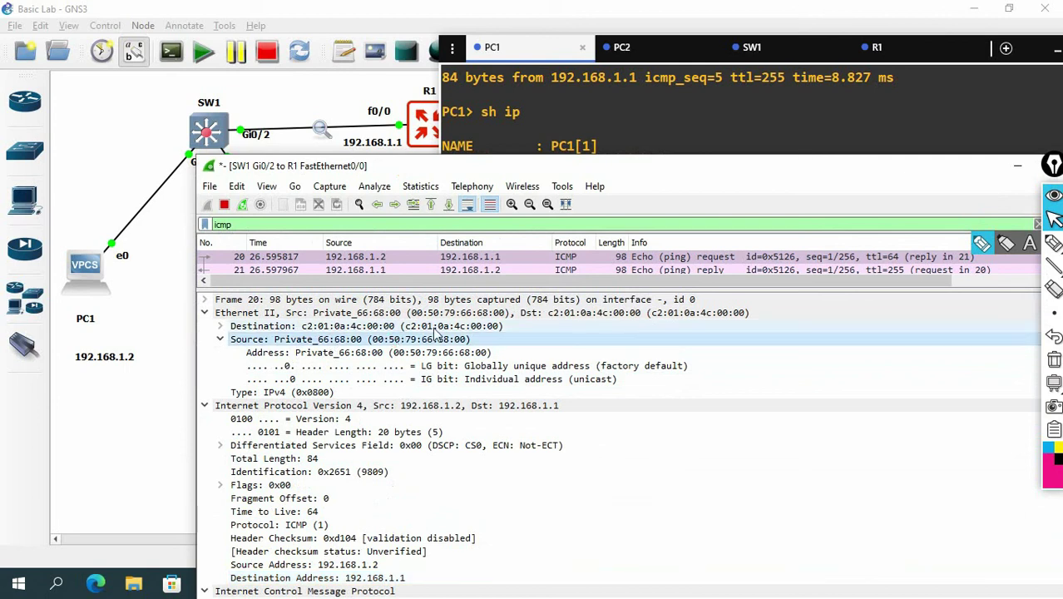
click(433, 326)
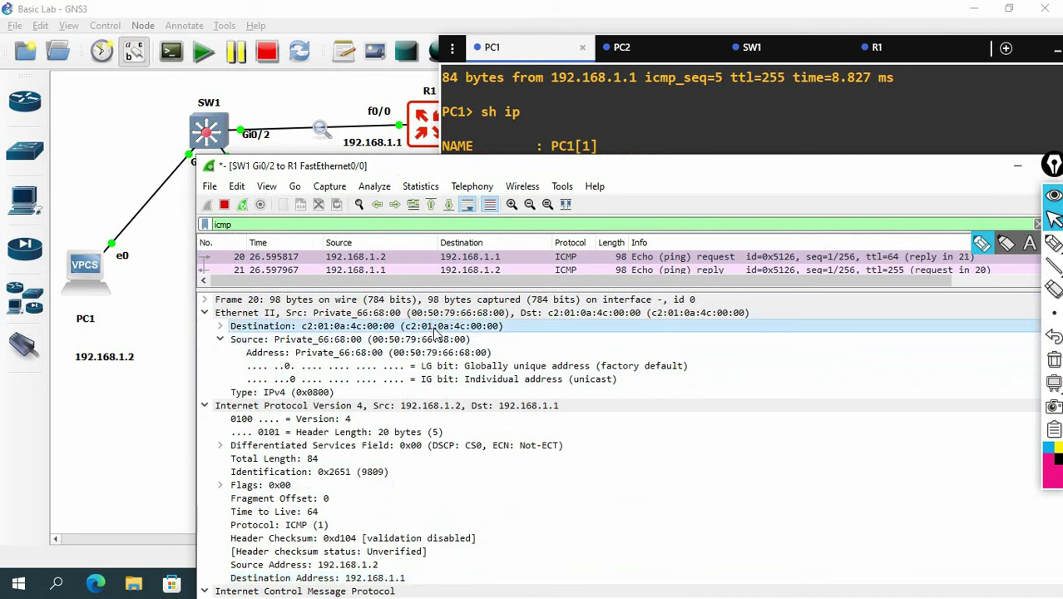
- Collapse the Ethernet II, IPv4 and ICMP headers, and briefly expand the Frame 20 entry to view its details
click(204, 313)
click(204, 326)
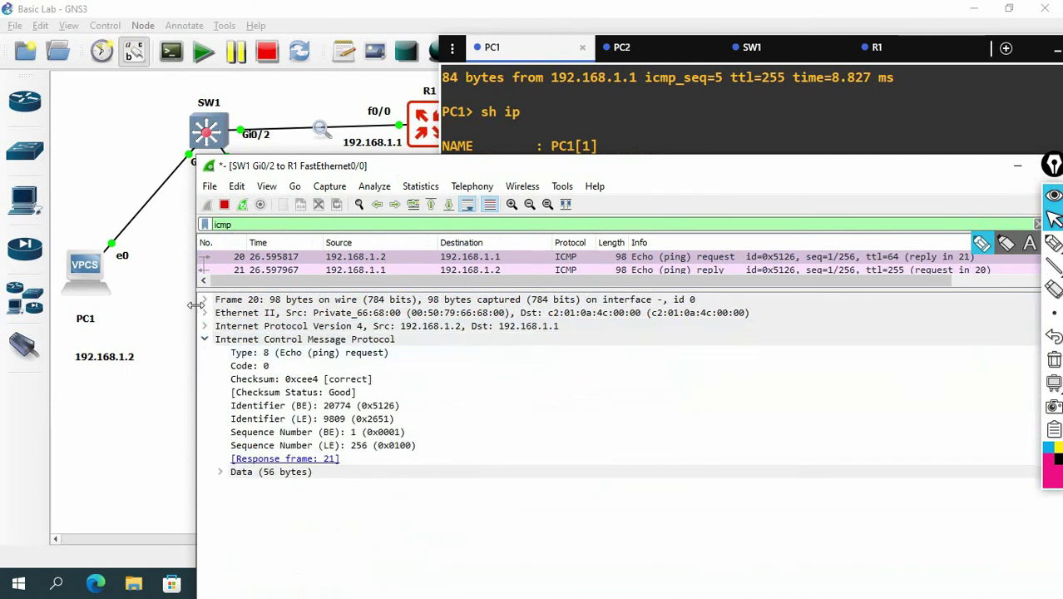
click(205, 340)
click(204, 299)
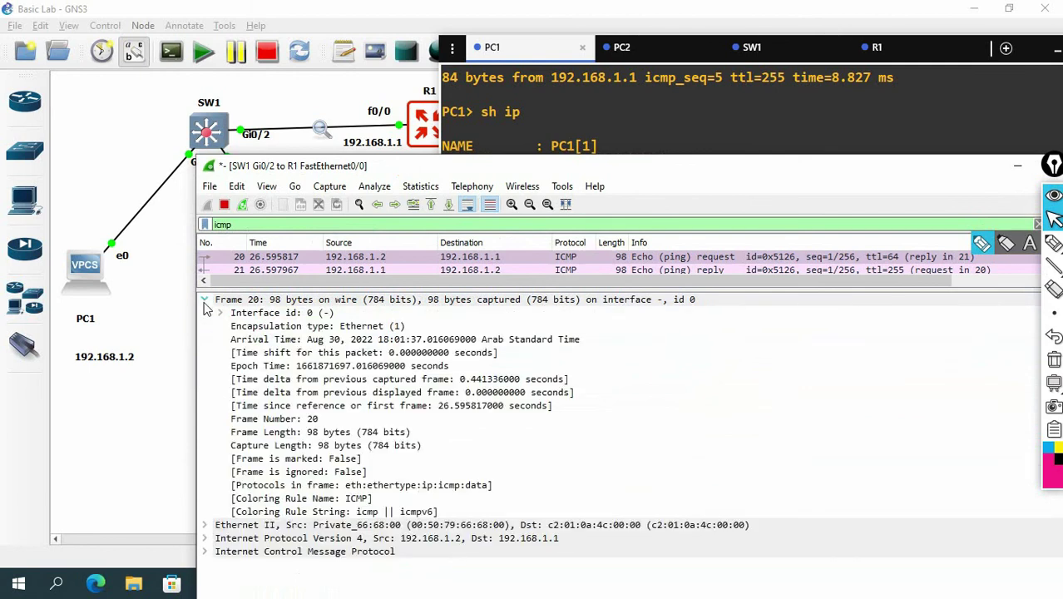
click(204, 299)
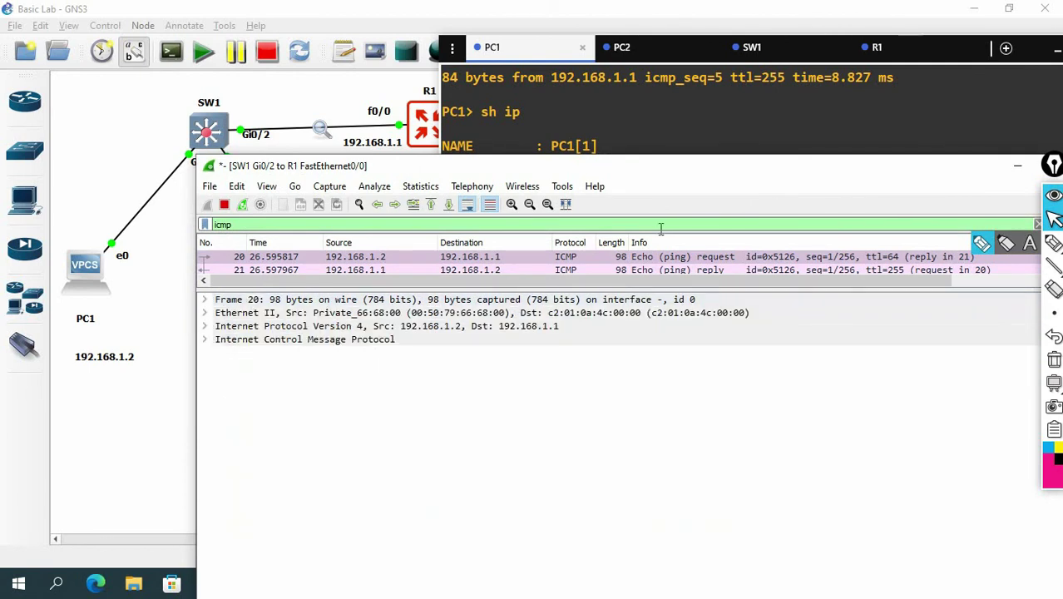
- Reposition the capture window and enlarge the packet list to view all the filtered ICMP requests and replies
drag(1029, 172, 887, 221)
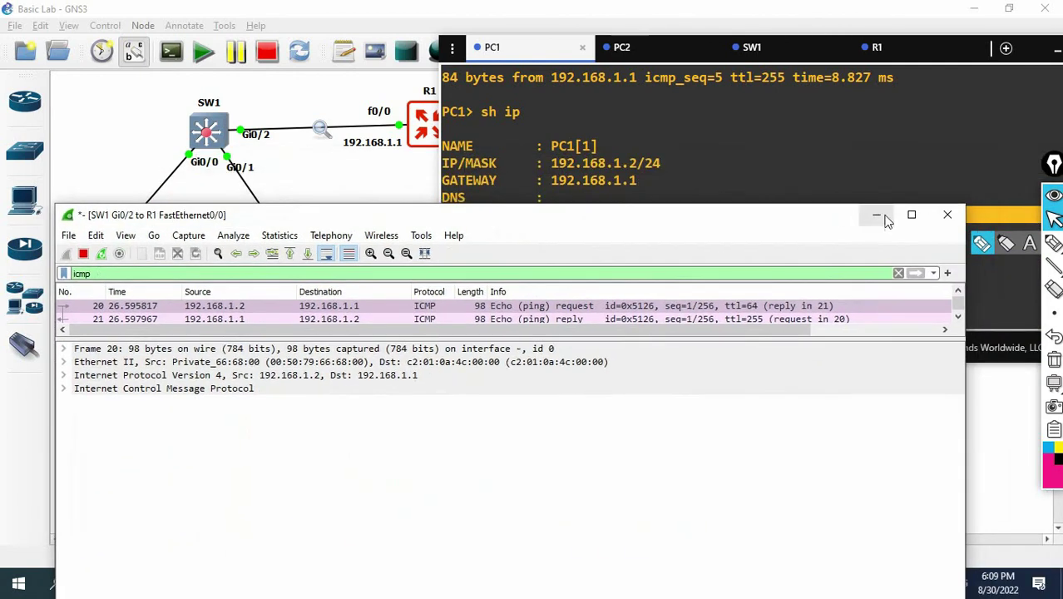
click(942, 218)
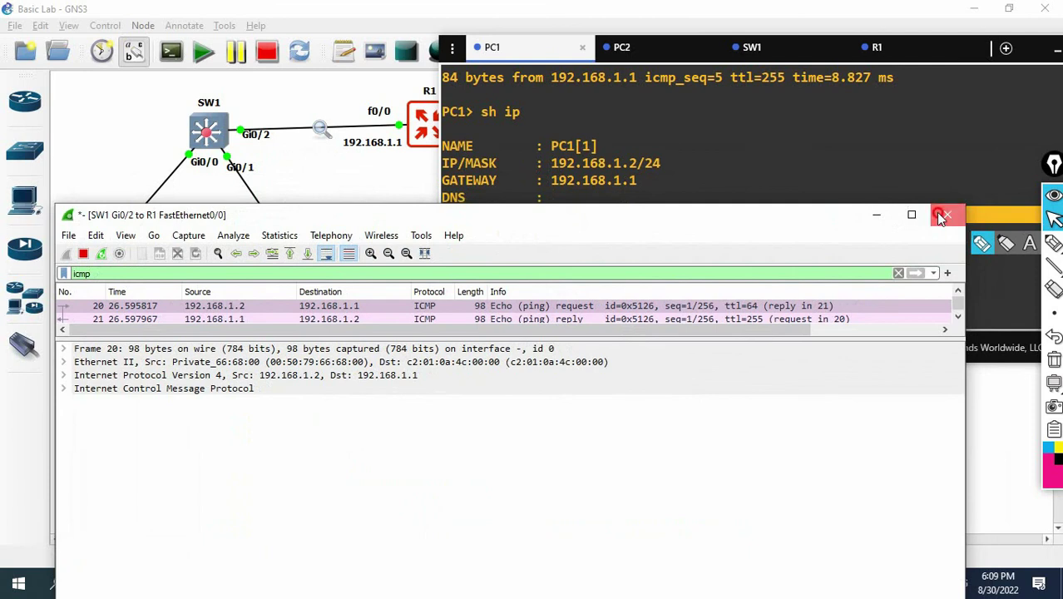
drag(593, 338, 587, 499)
click(517, 225)
drag(516, 225, 534, 182)
drag(499, 476, 497, 566)
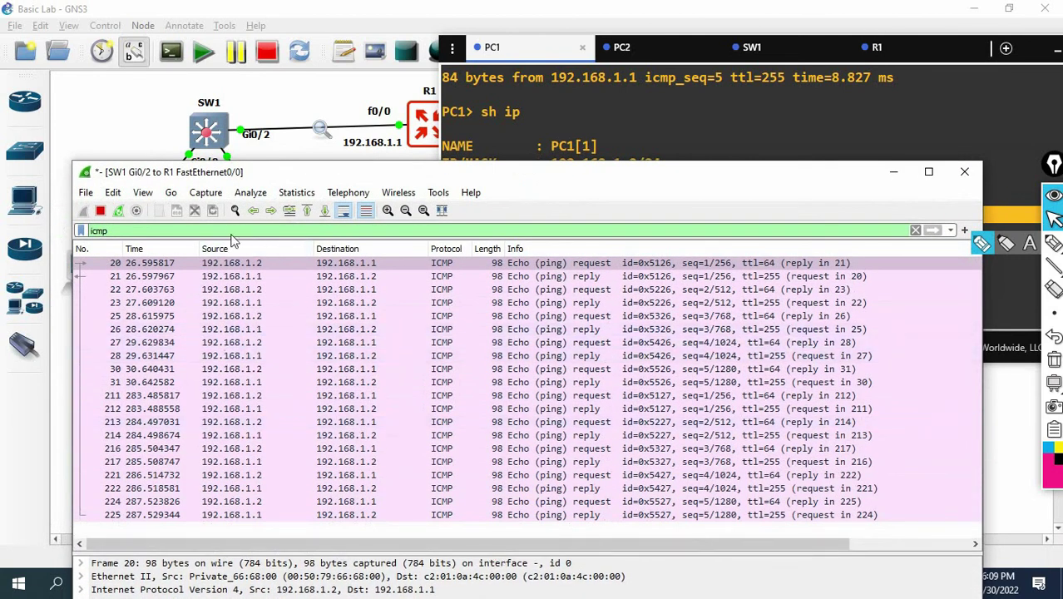
drag(251, 177, 333, 180)
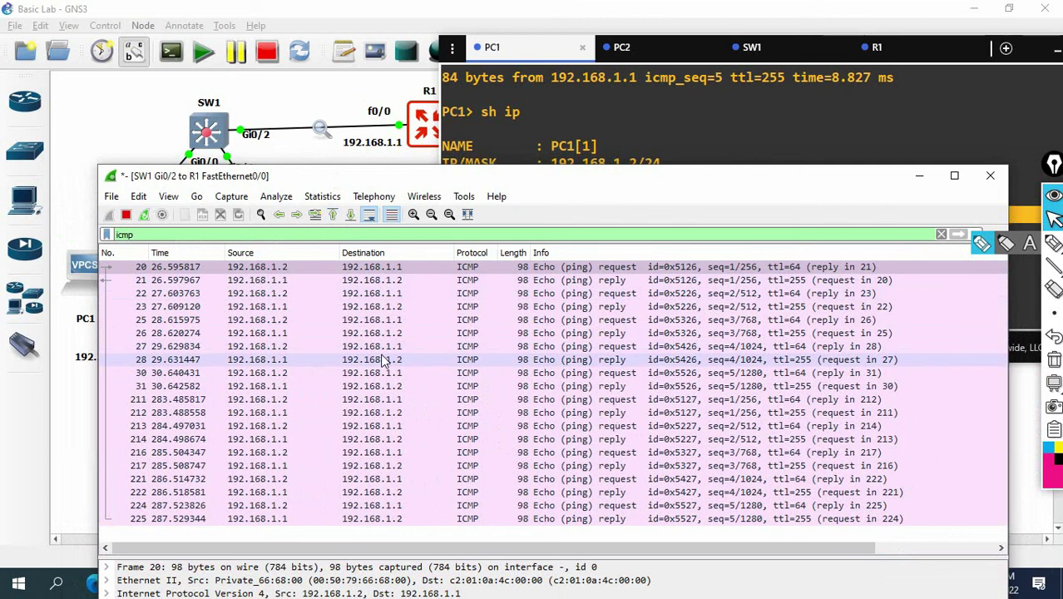
- Shrink the packet list and expand the ICMP and IPv4 headers of packet 20 to examine their fields
drag(352, 557, 382, 371)
click(107, 423)
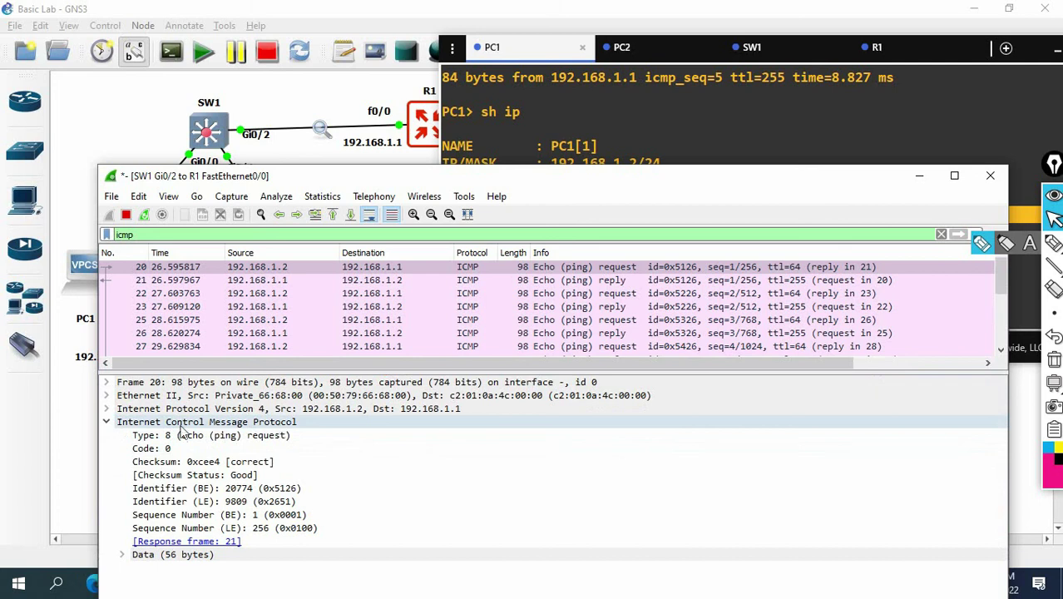
click(106, 409)
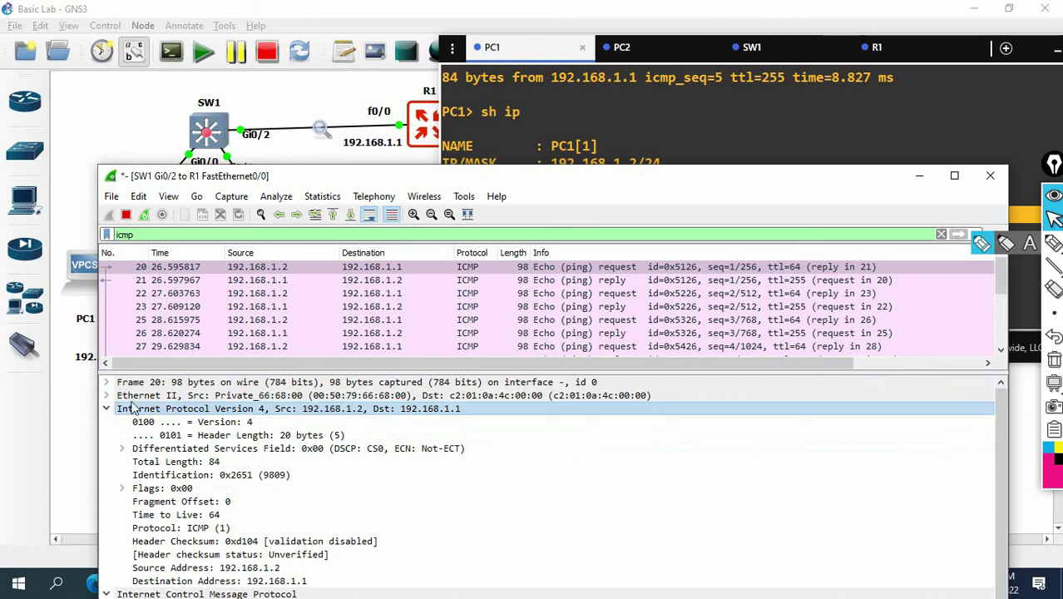
- Close the Wireshark capture window, minimize the PC1 console, and return to the lab topology
click(990, 175)
click(582, 309)
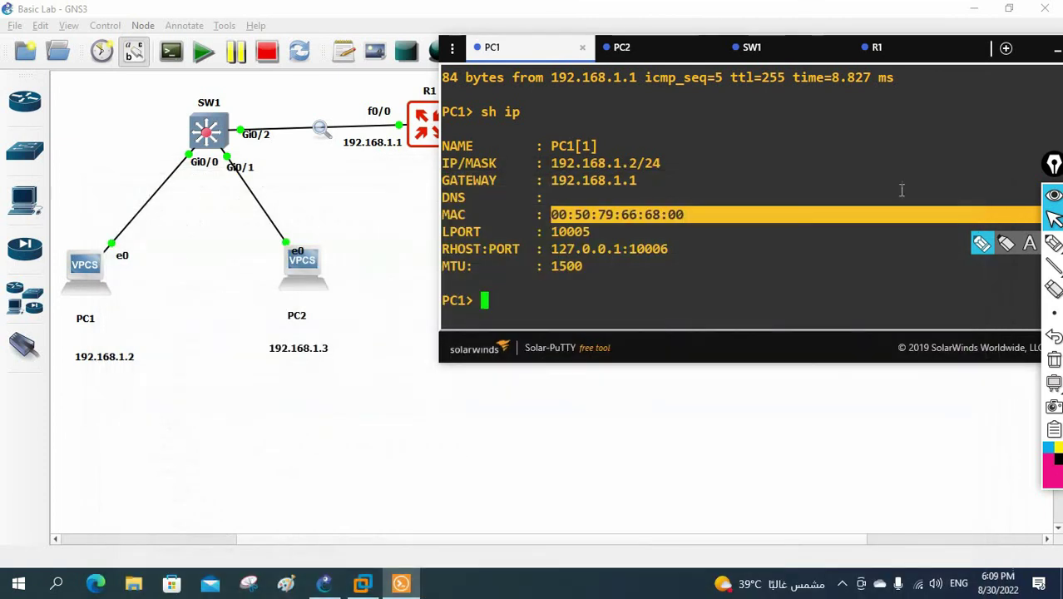
click(1056, 50)
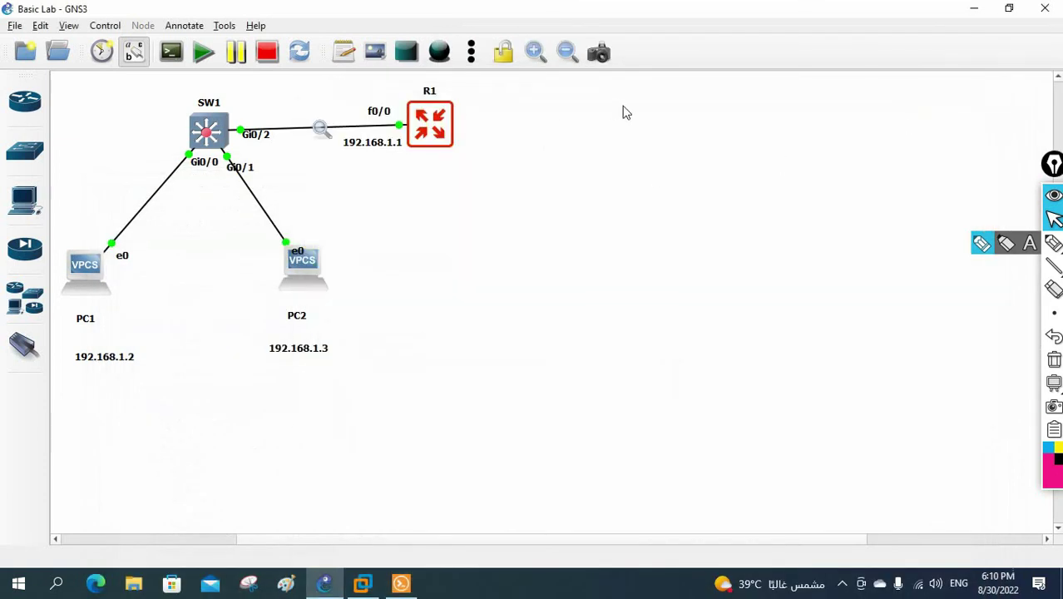
mouse_move(431, 127)
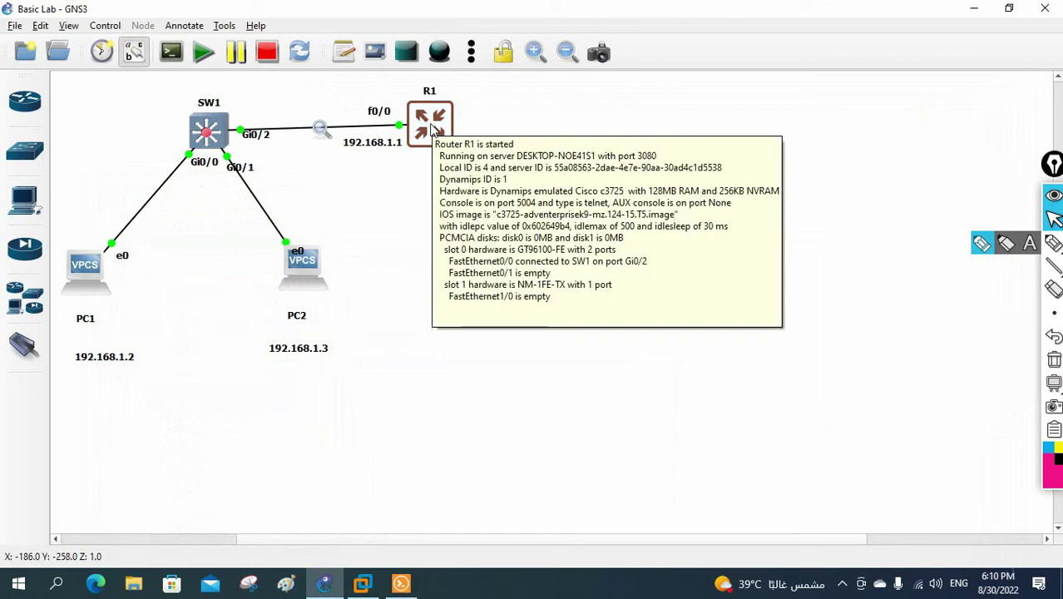